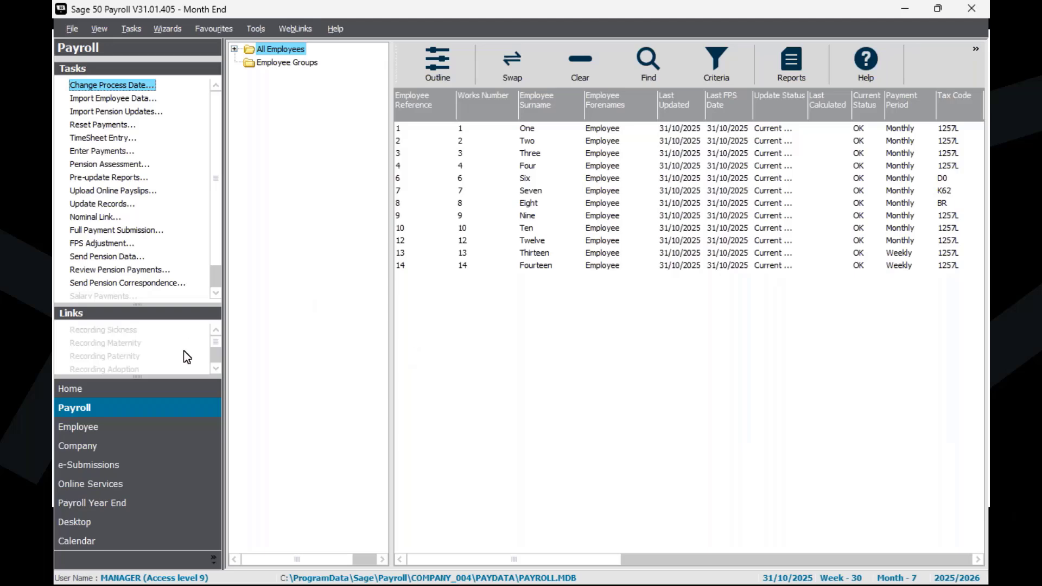
Step: Enlarge the Payroll links list and bring the P32 Report link into view
{"action": "left_click_drag", "start_coordinate": [144, 375], "coordinate": [145, 413]}
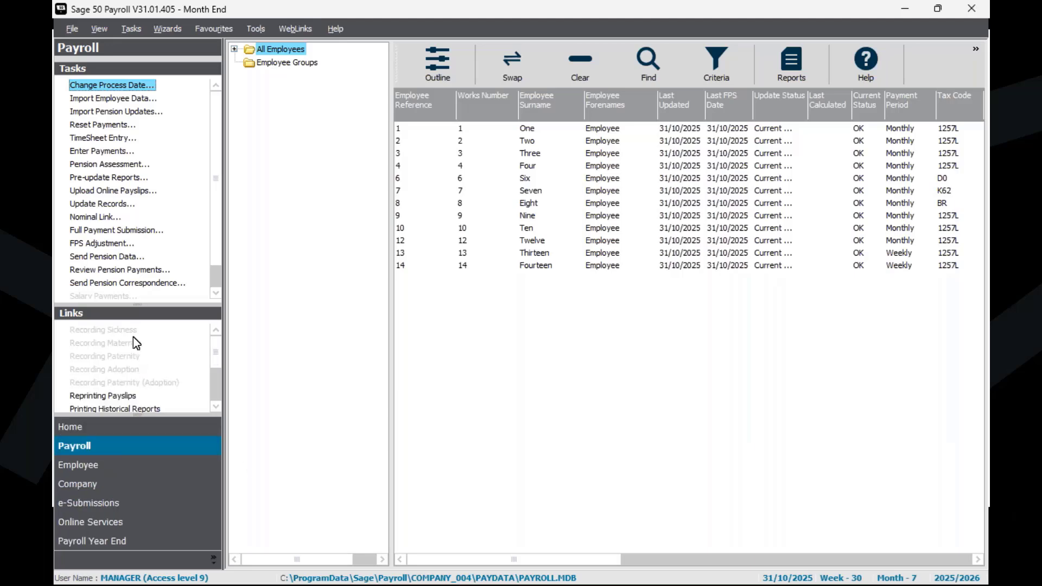
{"action": "scroll", "coordinate": [121, 367], "scroll_direction": "down", "scroll_amount": 1}
{"action": "scroll", "coordinate": [122, 367], "scroll_direction": "down", "scroll_amount": 1}
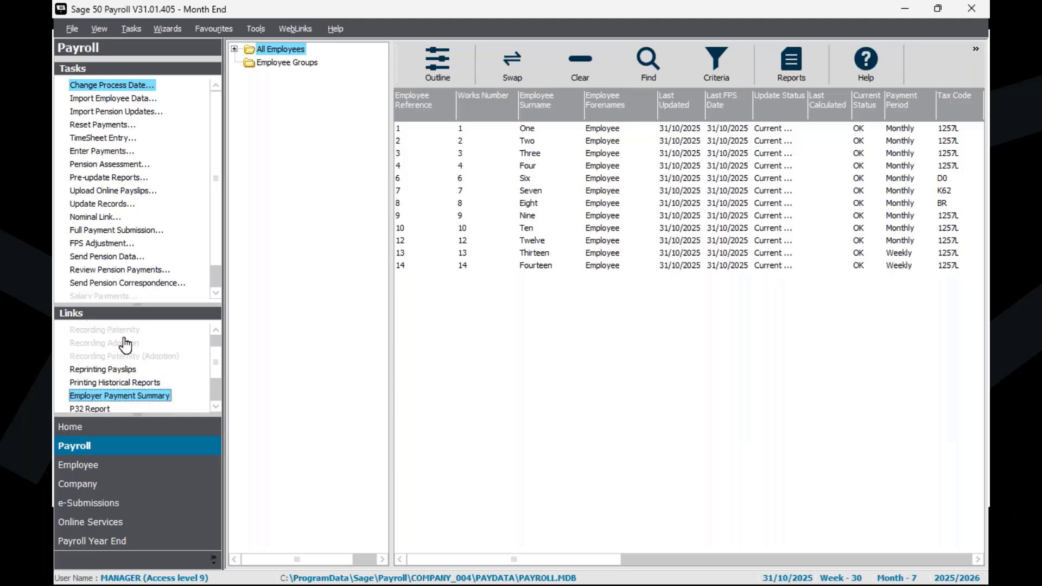
{"action": "scroll", "coordinate": [112, 400], "scroll_direction": "down", "scroll_amount": 1}
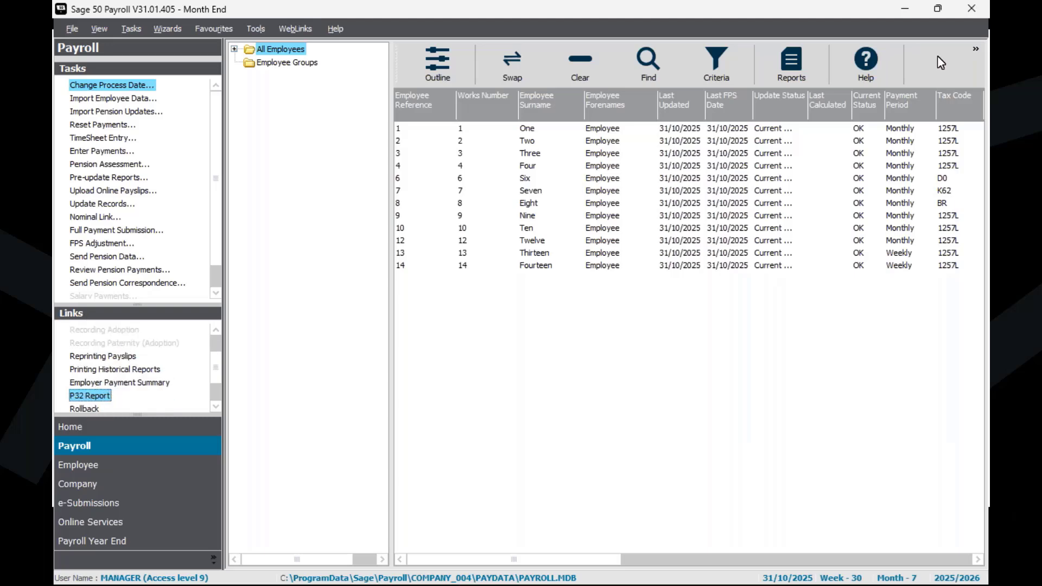
Step: Locate Form P32 - Employer Payment Record among the Period End reports, and close the report list
{"action": "left_click", "coordinate": [812, 53]}
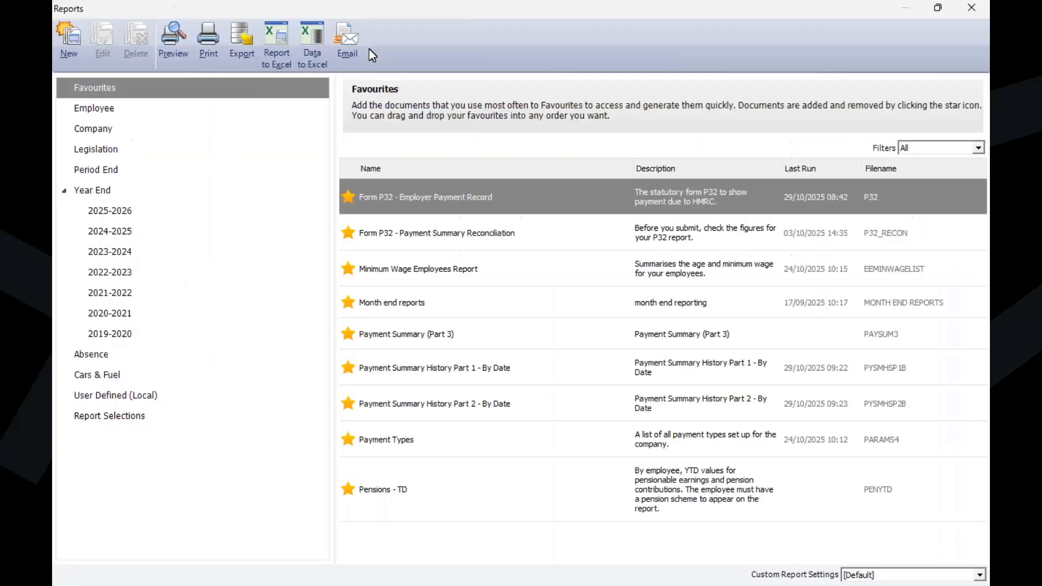
{"action": "left_click", "coordinate": [126, 165]}
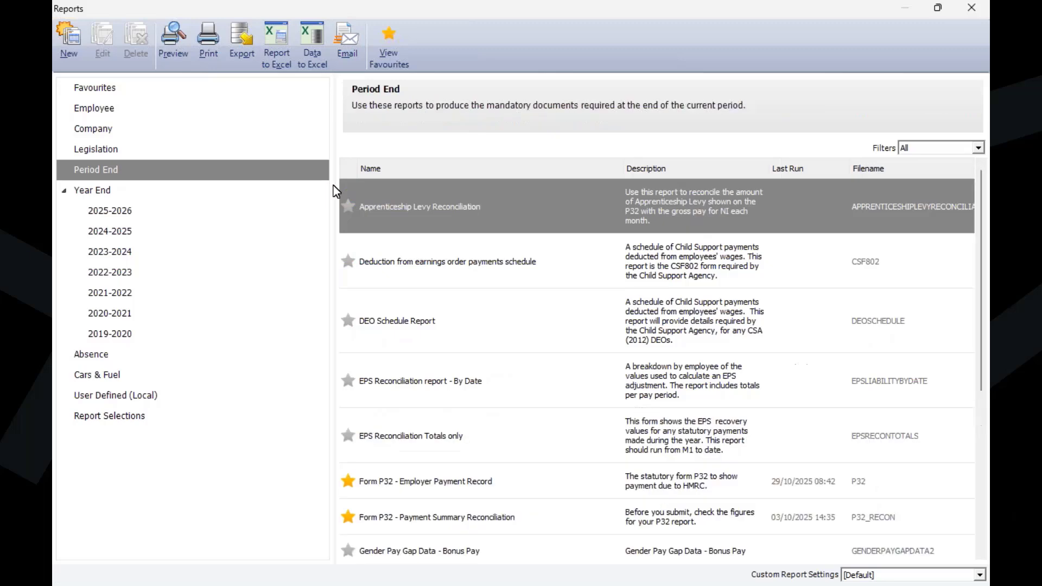
{"action": "left_click", "coordinate": [491, 495]}
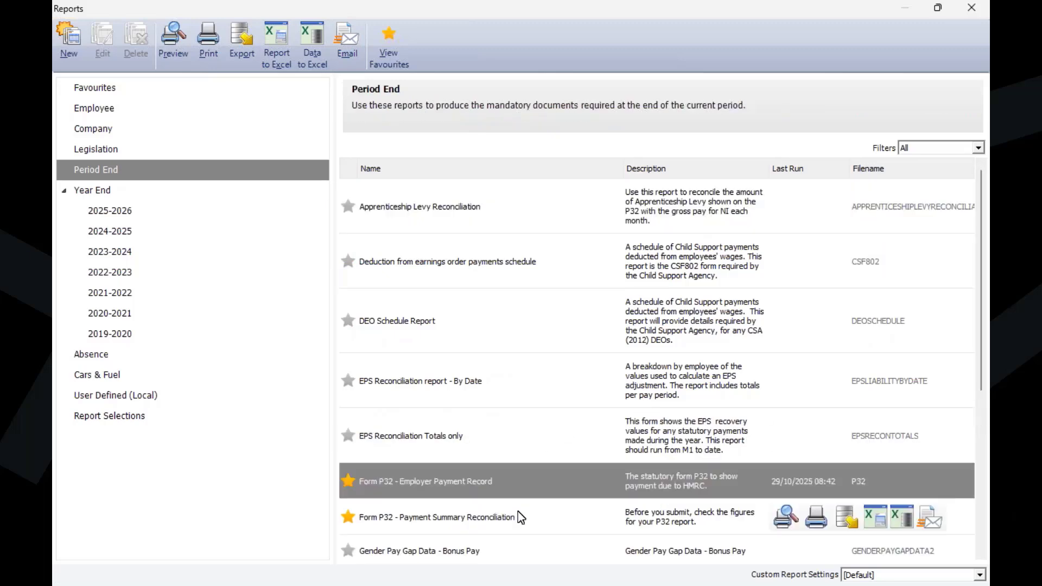
{"action": "left_click", "coordinate": [972, 7]}
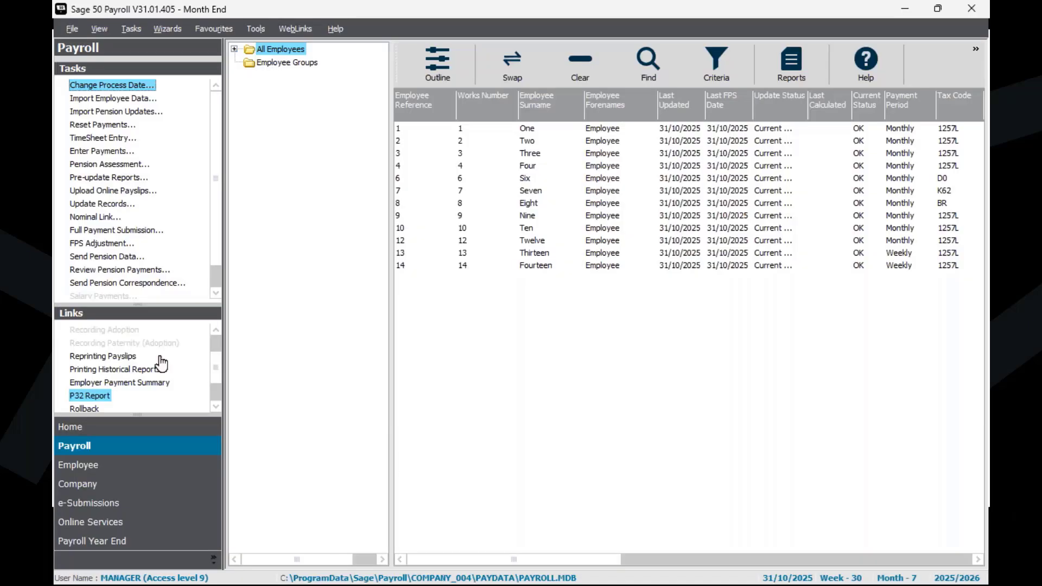
Step: Generate a preview of the P32 Employer Payment Record for tax month 7 only
{"action": "left_click", "coordinate": [105, 400]}
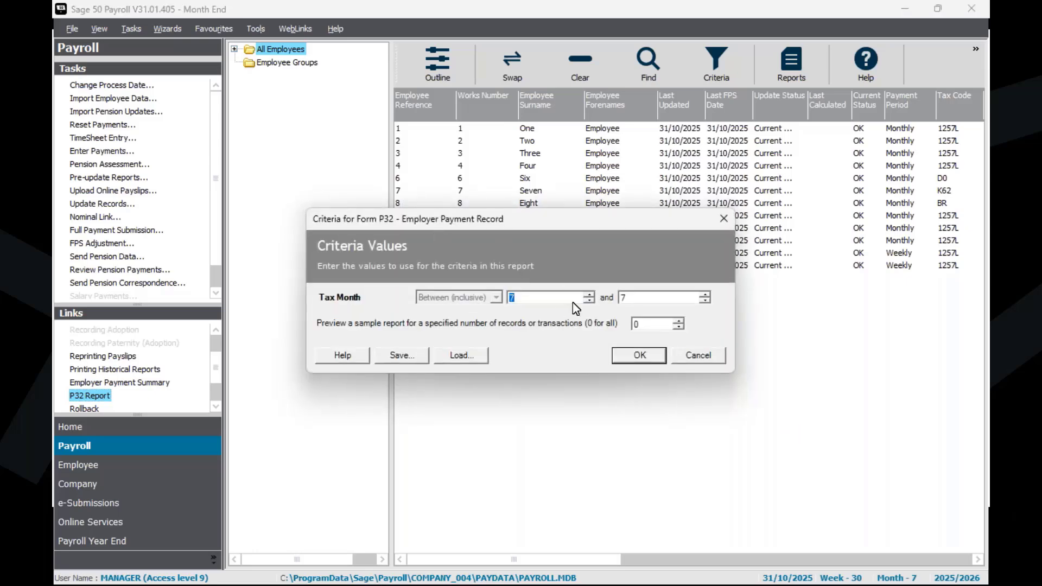
{"action": "left_click", "coordinate": [672, 302]}
{"action": "left_click", "coordinate": [643, 357]}
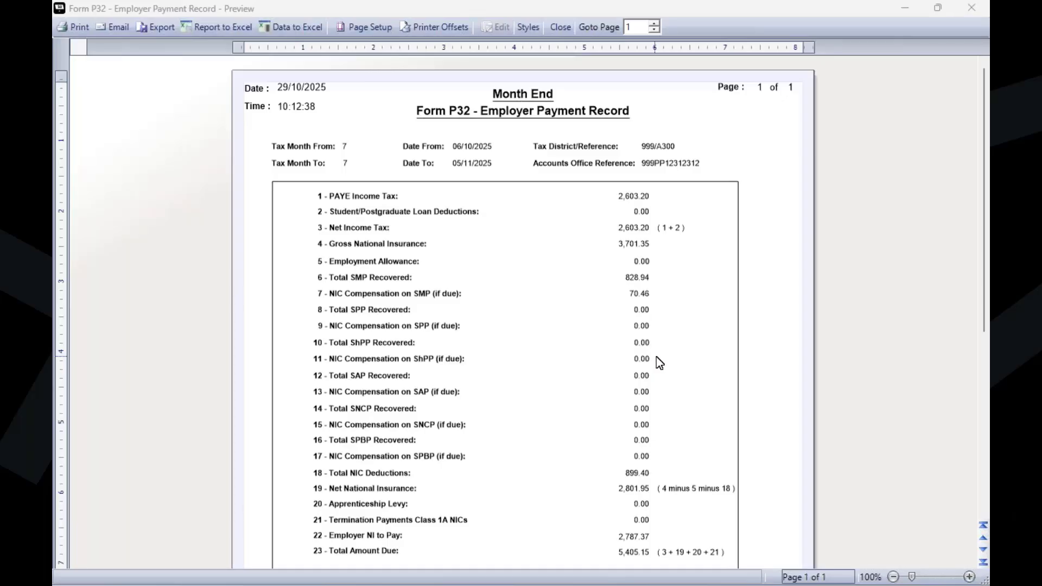
Step: Review the P32 from PAYE income tax down to the total amount due and statutory pay totals, and minimise the preview
{"action": "scroll", "coordinate": [443, 224], "scroll_direction": "down", "scroll_amount": 3}
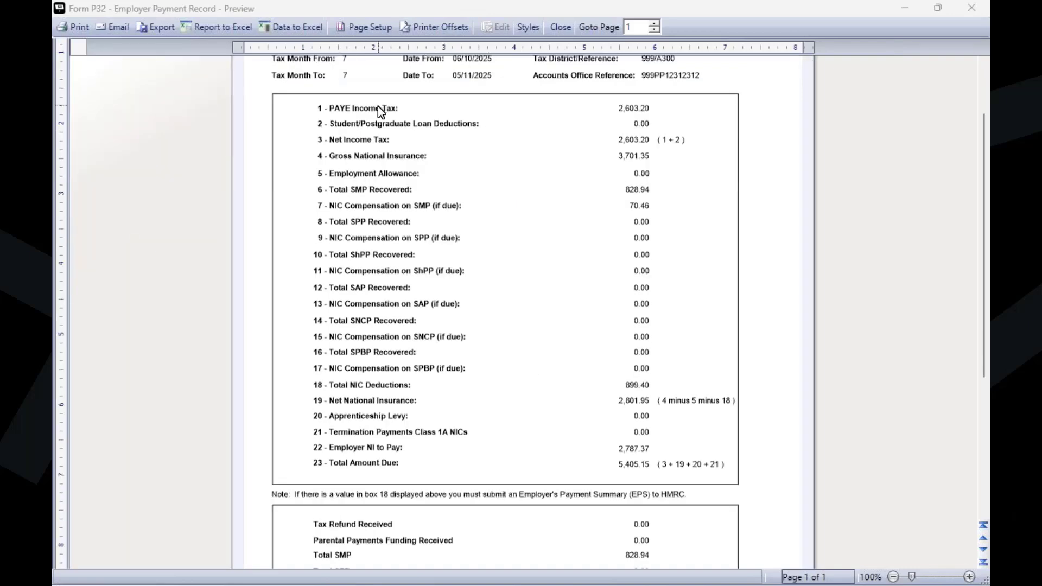
{"action": "scroll", "coordinate": [531, 268], "scroll_direction": "up", "scroll_amount": 3}
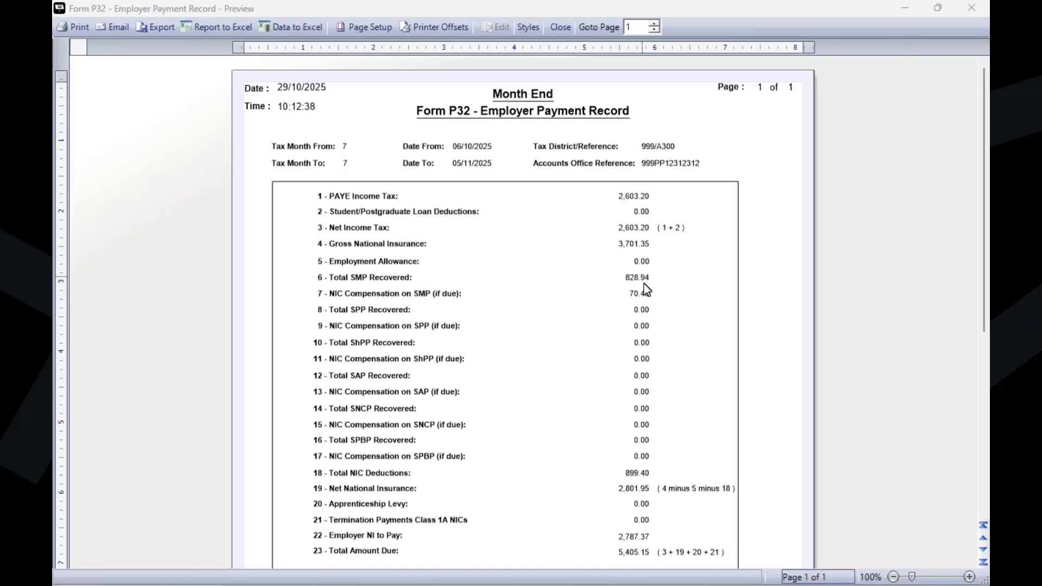
{"action": "scroll", "coordinate": [648, 313], "scroll_direction": "down", "scroll_amount": 3}
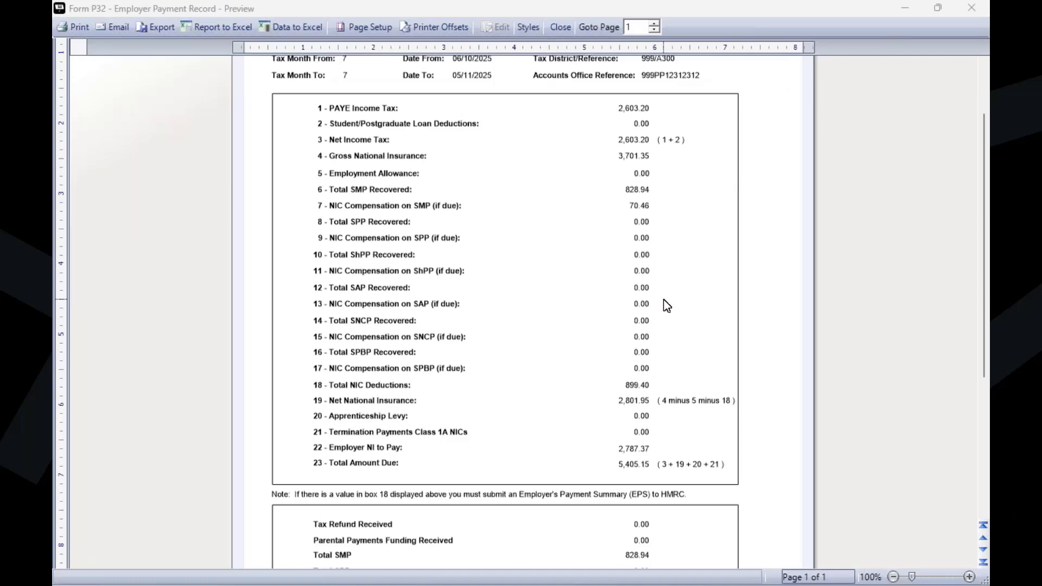
{"action": "scroll", "coordinate": [667, 305], "scroll_direction": "down", "scroll_amount": 6}
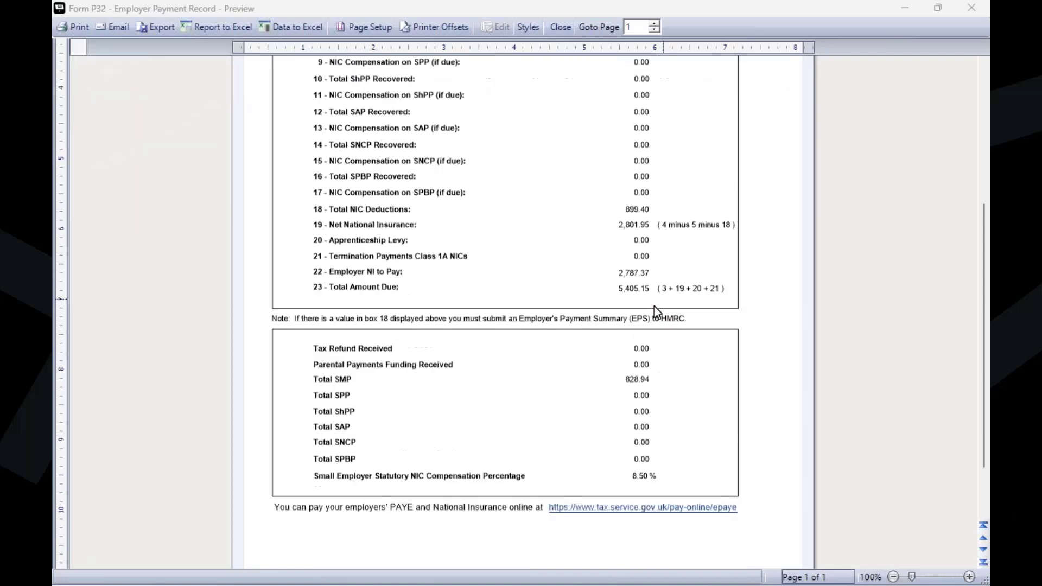
{"action": "left_click", "coordinate": [914, 4]}
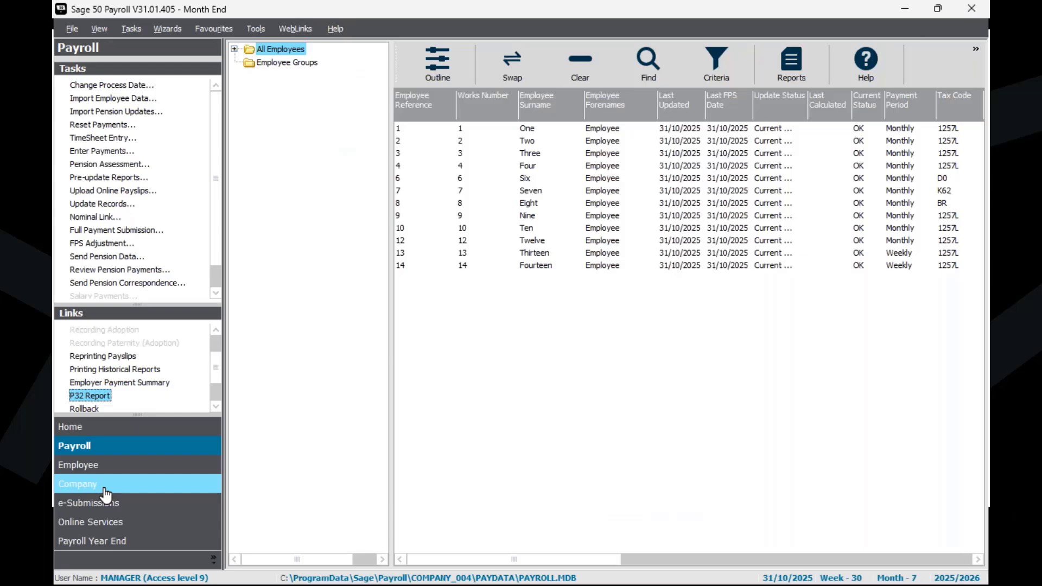
Step: Examine the HMRC Payments table and the Details options in the company settings
{"action": "left_click", "coordinate": [106, 493]}
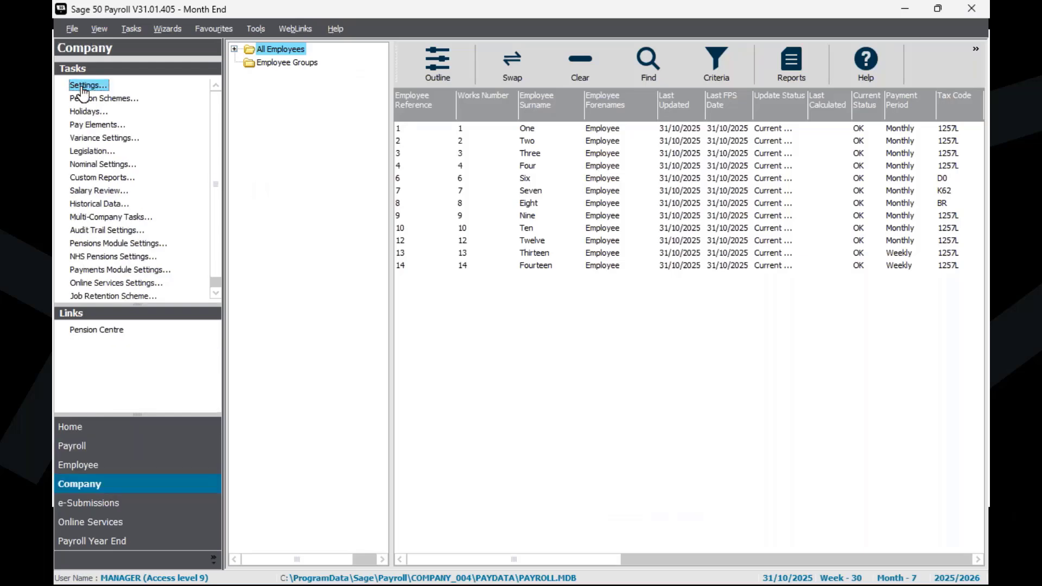
{"action": "left_click", "coordinate": [82, 87]}
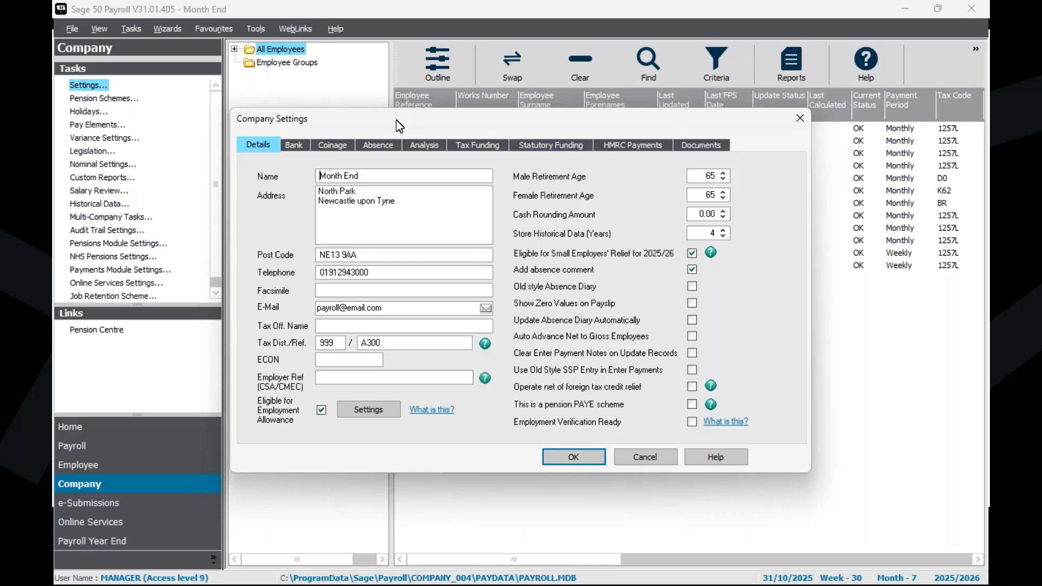
{"action": "left_click", "coordinate": [620, 147]}
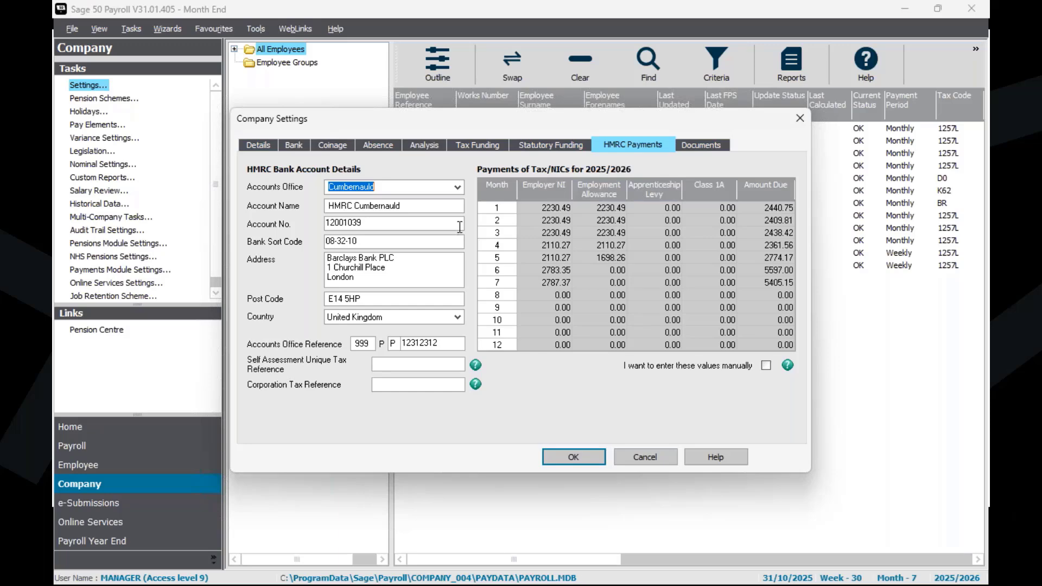
{"action": "left_click", "coordinate": [260, 146]}
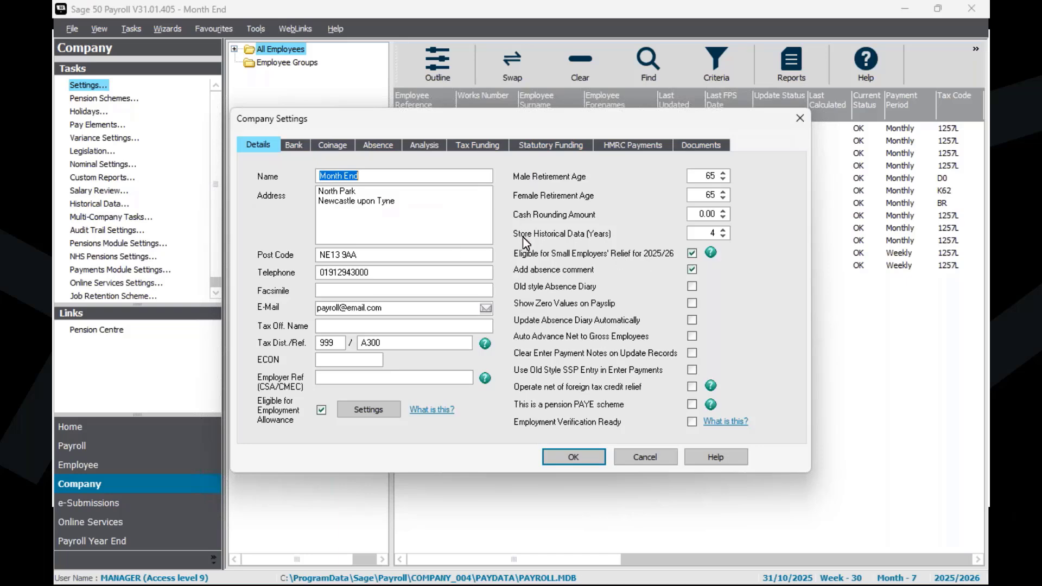
Step: Recheck the income tax and National Insurance lines in the open P32 preview, minimise it, and exit the company settings
{"action": "mouse_move", "coordinate": [693, 551]}
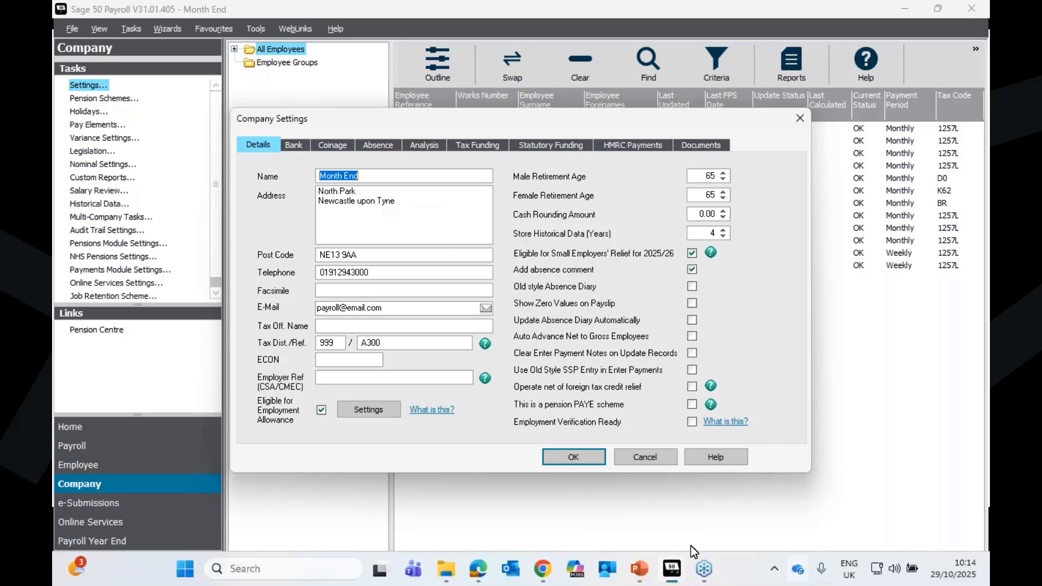
{"action": "mouse_move", "coordinate": [673, 569]}
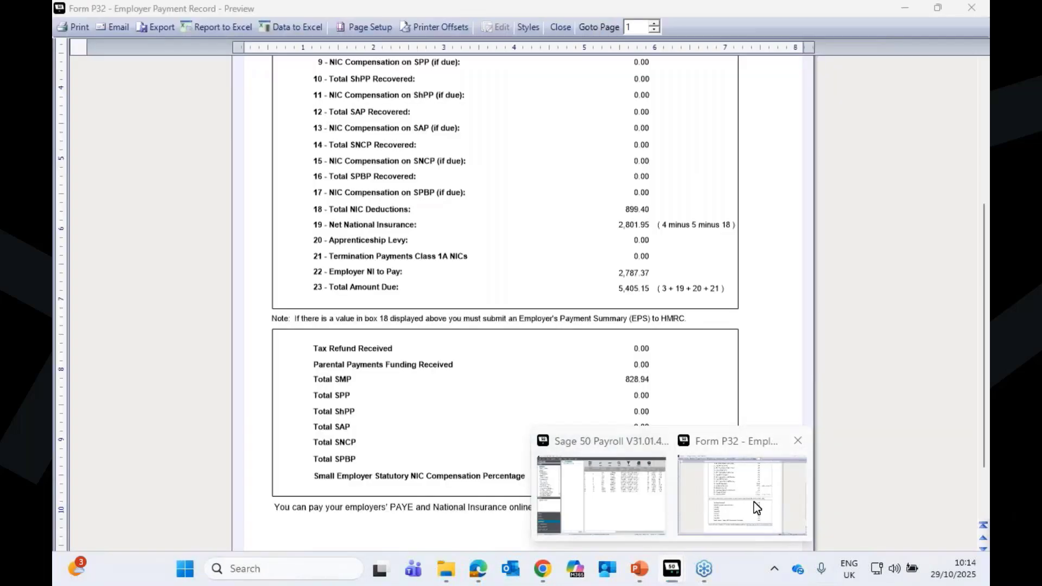
{"action": "left_click", "coordinate": [722, 488]}
{"action": "scroll", "coordinate": [565, 266], "scroll_direction": "up", "scroll_amount": 5}
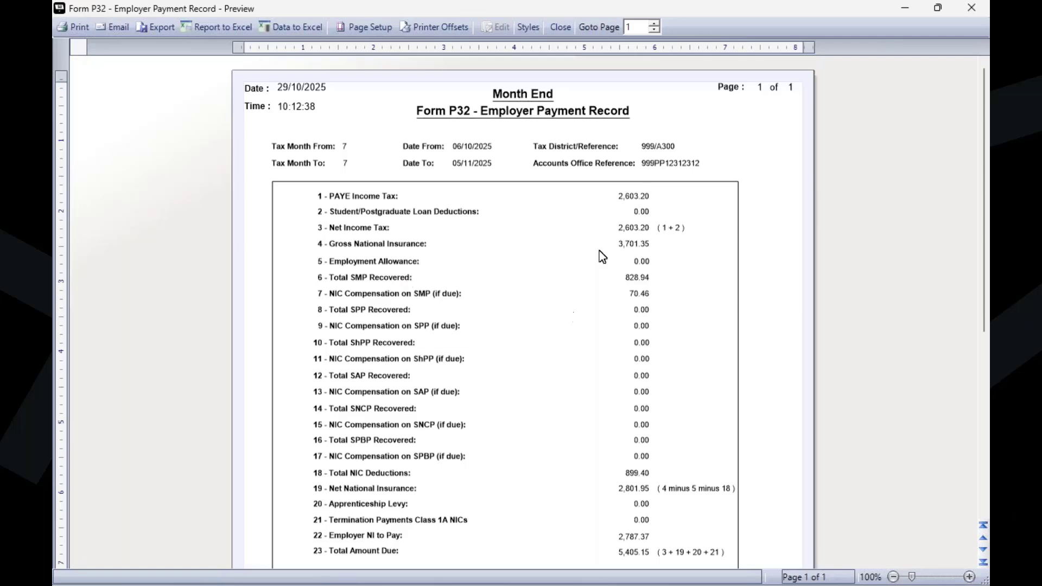
{"action": "left_click", "coordinate": [904, 4]}
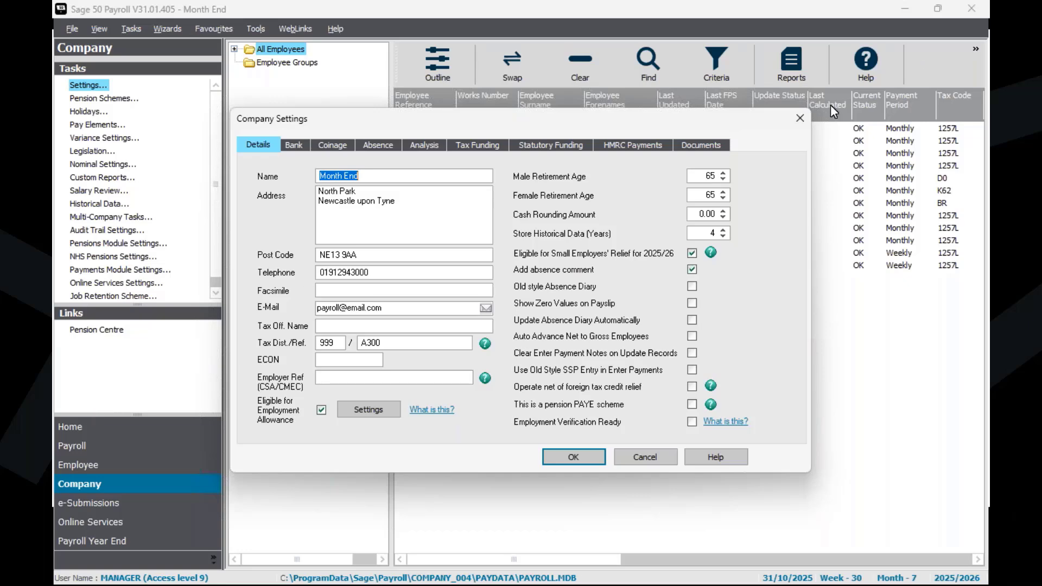
{"action": "left_click", "coordinate": [801, 119]}
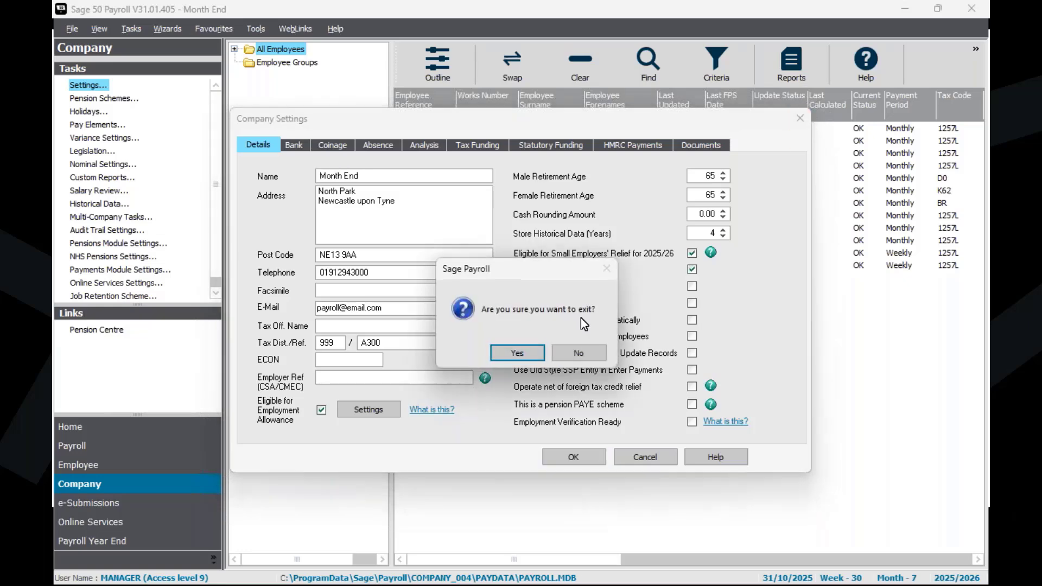
{"action": "left_click", "coordinate": [519, 354]}
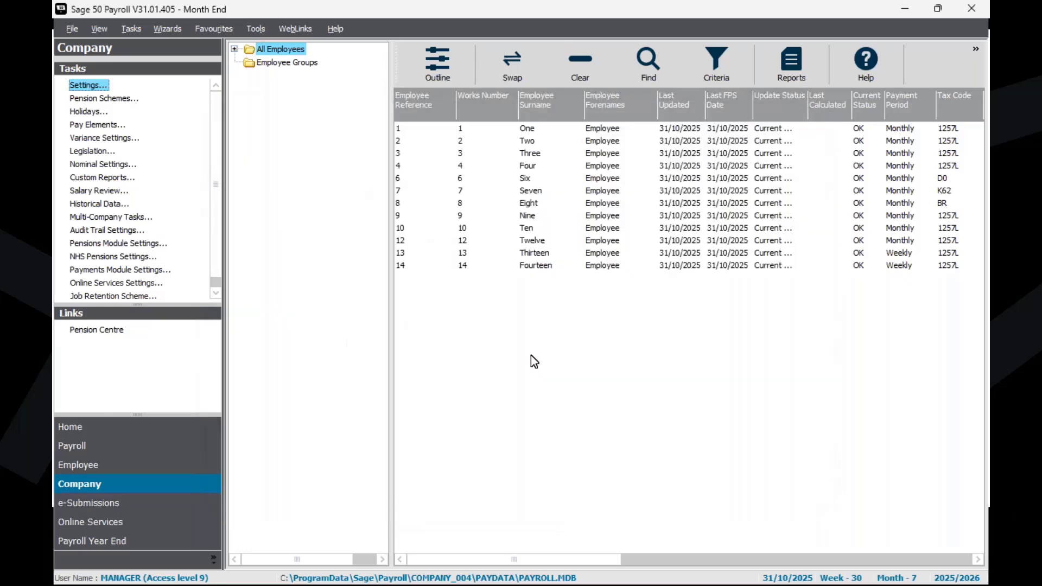
Step: Find the Employer Payment Summary entry among the Payroll links
{"action": "left_click", "coordinate": [73, 448]}
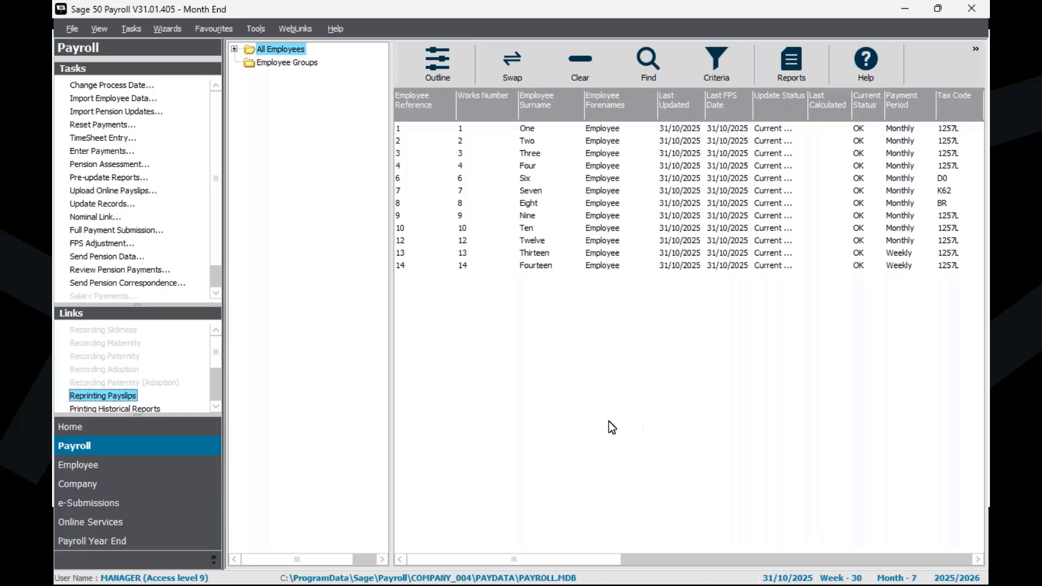
{"action": "left_click", "coordinate": [215, 405]}
{"action": "left_click", "coordinate": [215, 405]}
{"action": "left_click", "coordinate": [215, 405]}
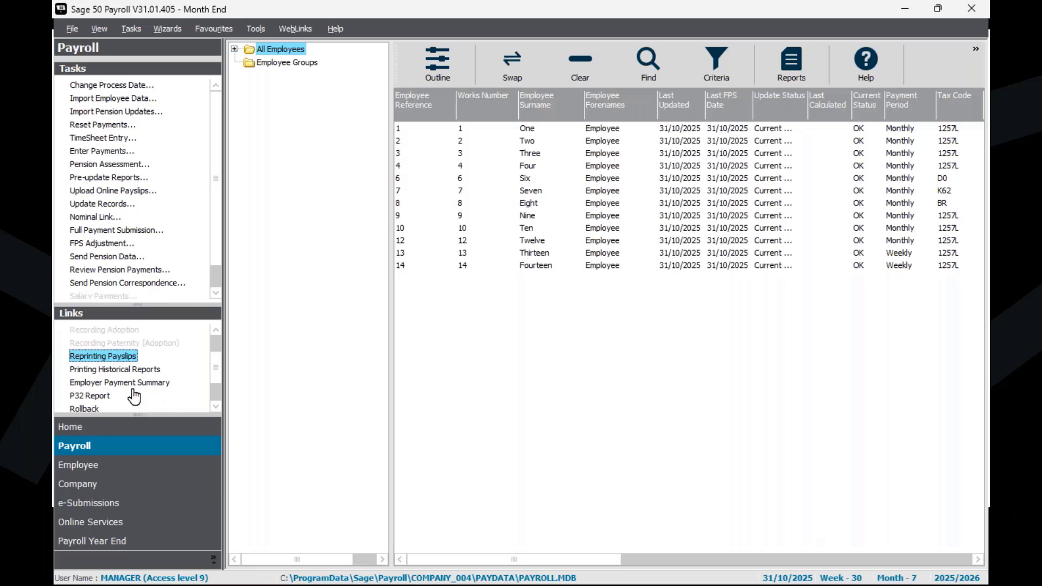
Step: Start an Employer Payment Summary from e-Submissions for adjusting the payment to HMRC, accepting tax month 7
{"action": "left_click", "coordinate": [115, 511]}
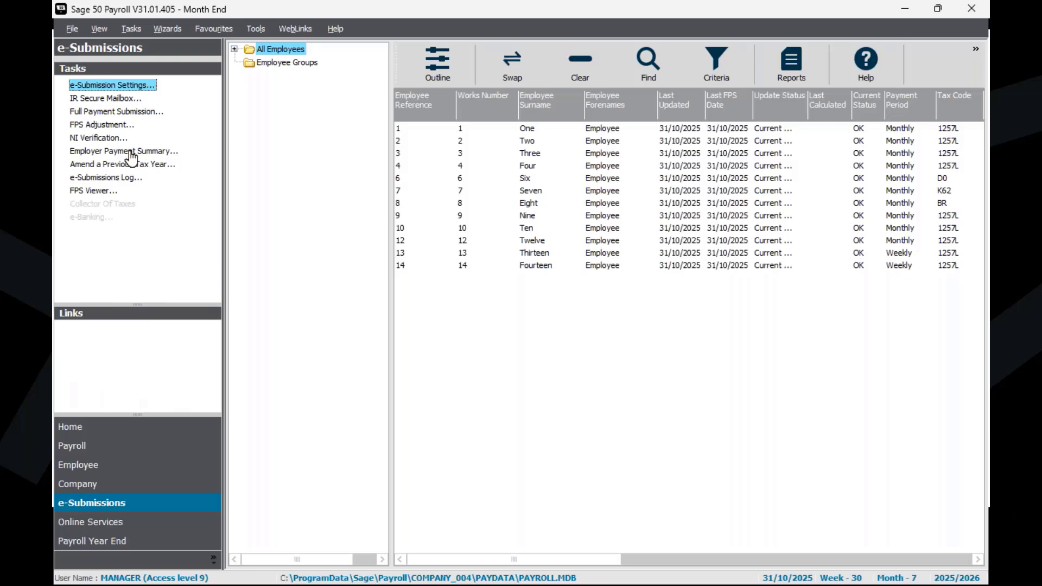
{"action": "left_click", "coordinate": [129, 153]}
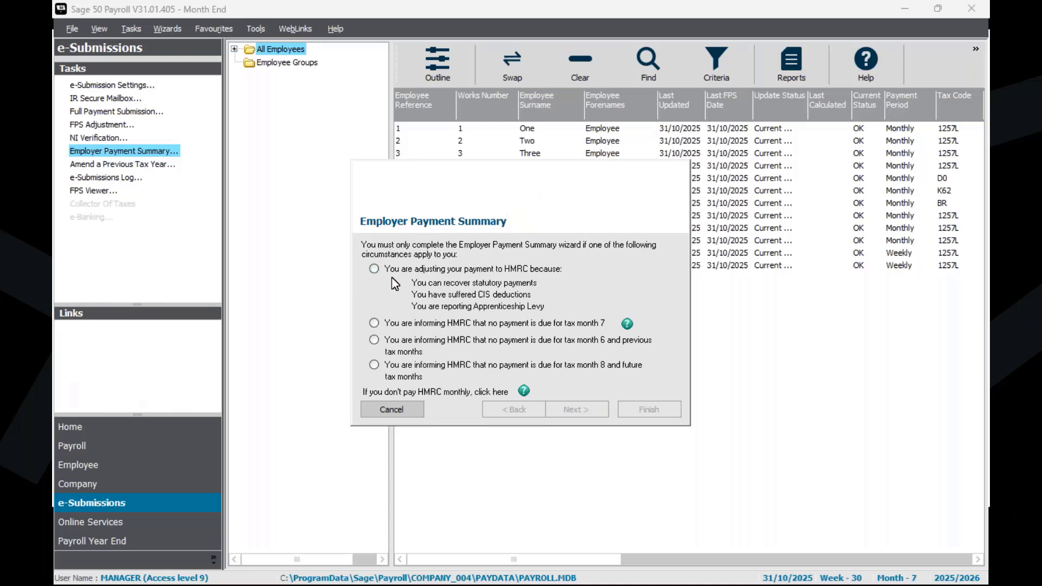
{"action": "left_click", "coordinate": [374, 268]}
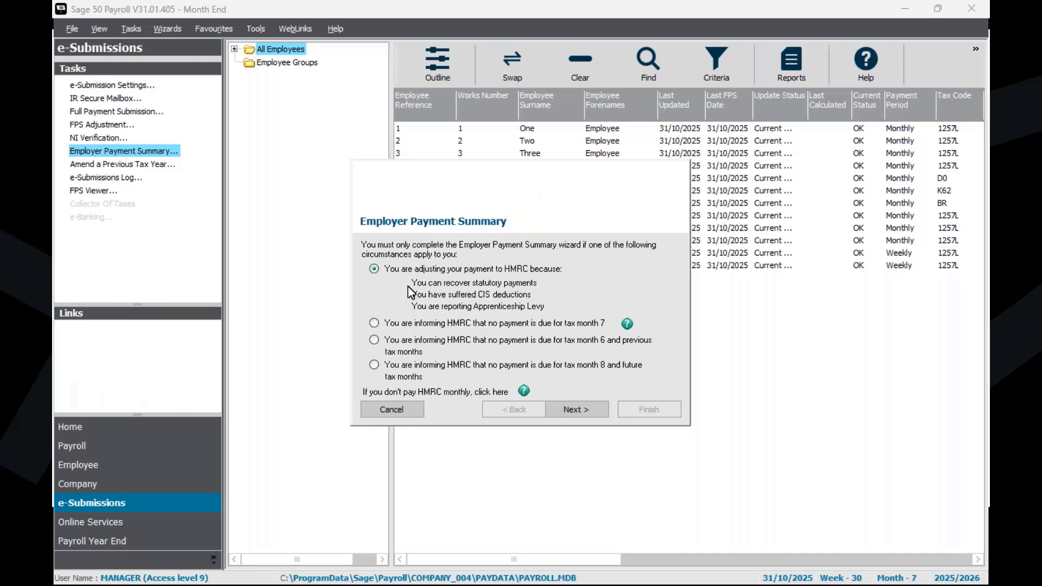
{"action": "left_click", "coordinate": [581, 411]}
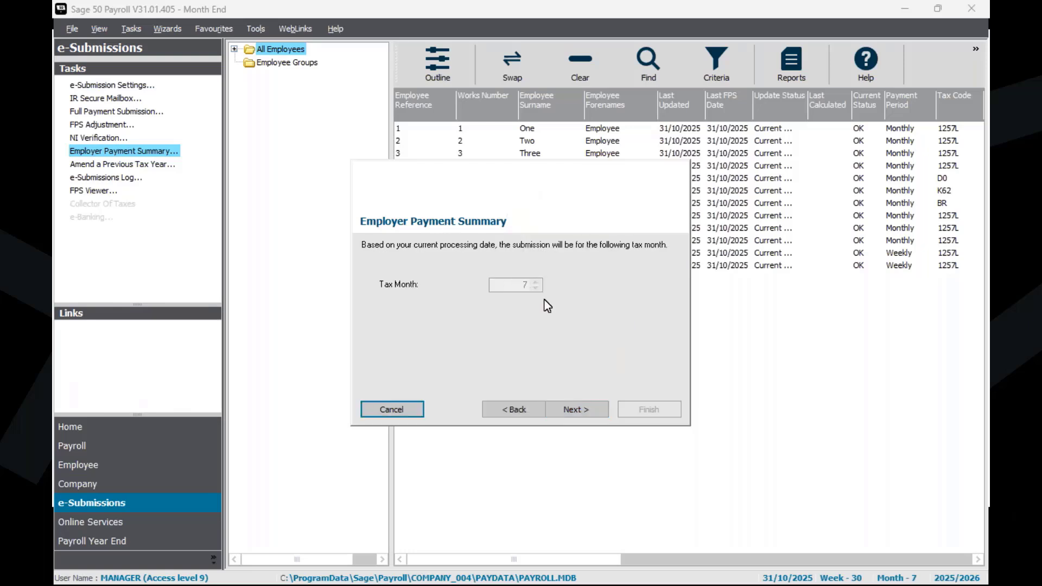
{"action": "left_click", "coordinate": [586, 413]}
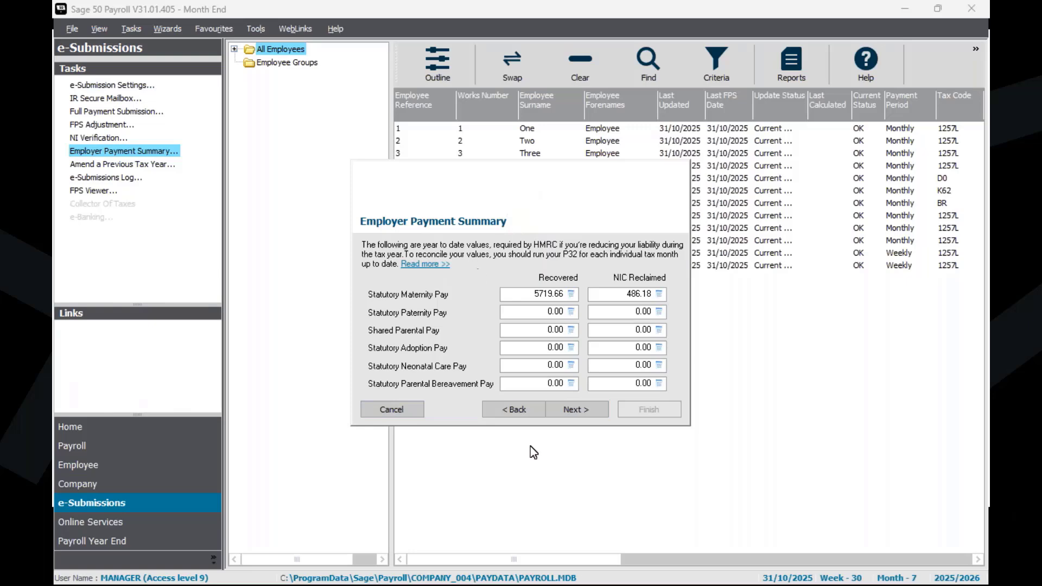
Step: Accept the year-to-date statutory pay recovery and apprenticeship levy values through to the wizard's final page
{"action": "left_click", "coordinate": [562, 413]}
{"action": "left_click", "coordinate": [591, 414]}
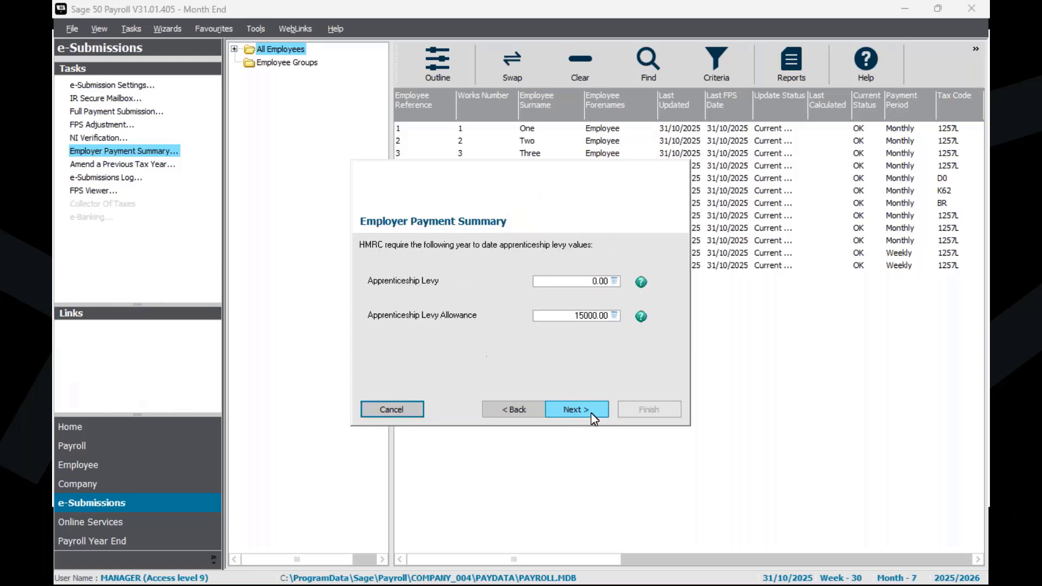
{"action": "left_click", "coordinate": [592, 413]}
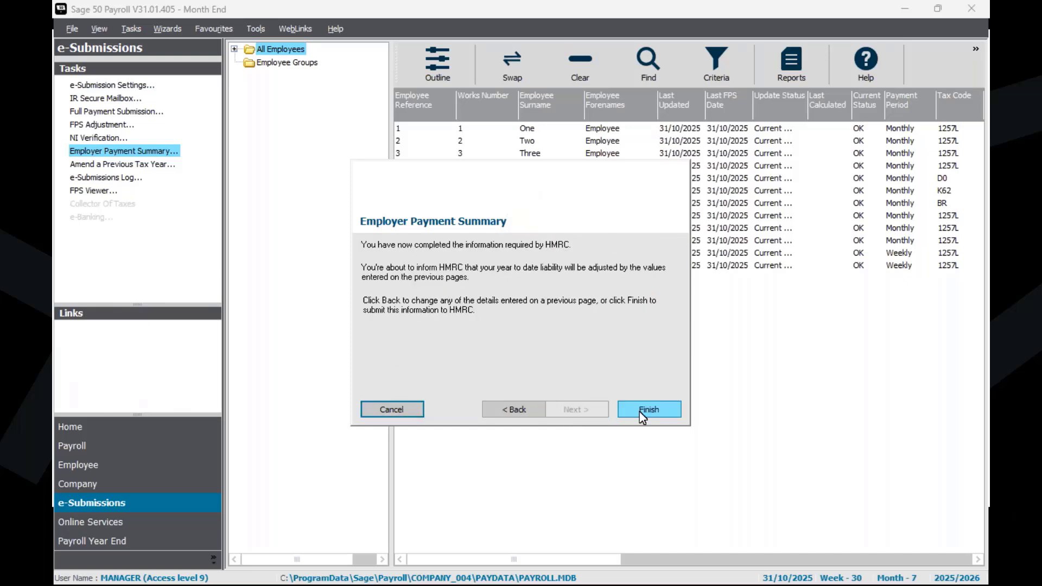
Step: Submit the Employer Payment Summary, acknowledging that this submission will not be received by HMRC
{"action": "left_click", "coordinate": [639, 412]}
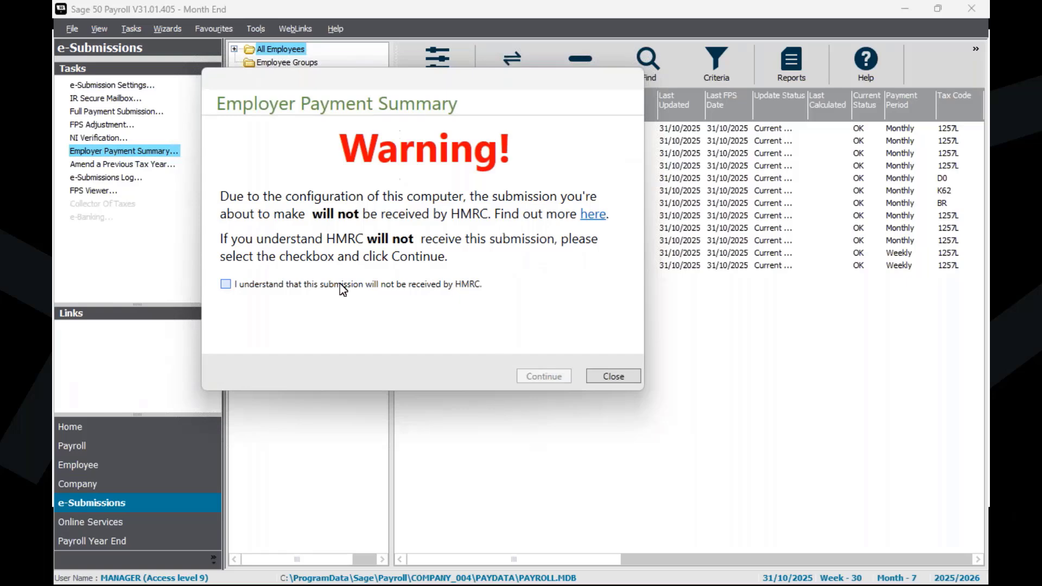
{"action": "left_click", "coordinate": [340, 284]}
{"action": "left_click", "coordinate": [543, 377]}
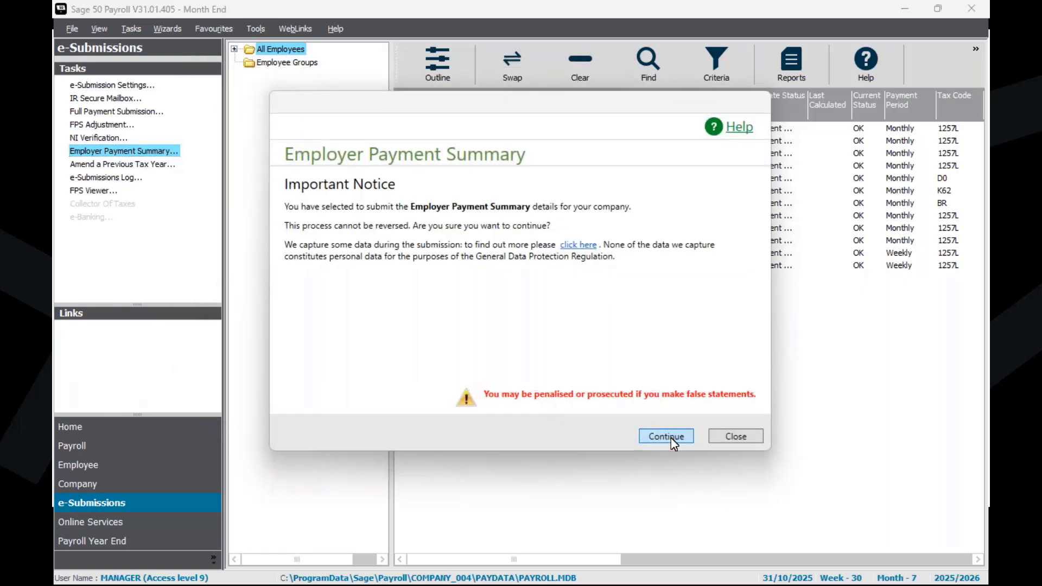
Step: Accept the gateway registration and company details, send the Employer Payment Summary data, and close the finished wizard
{"action": "left_click", "coordinate": [670, 437]}
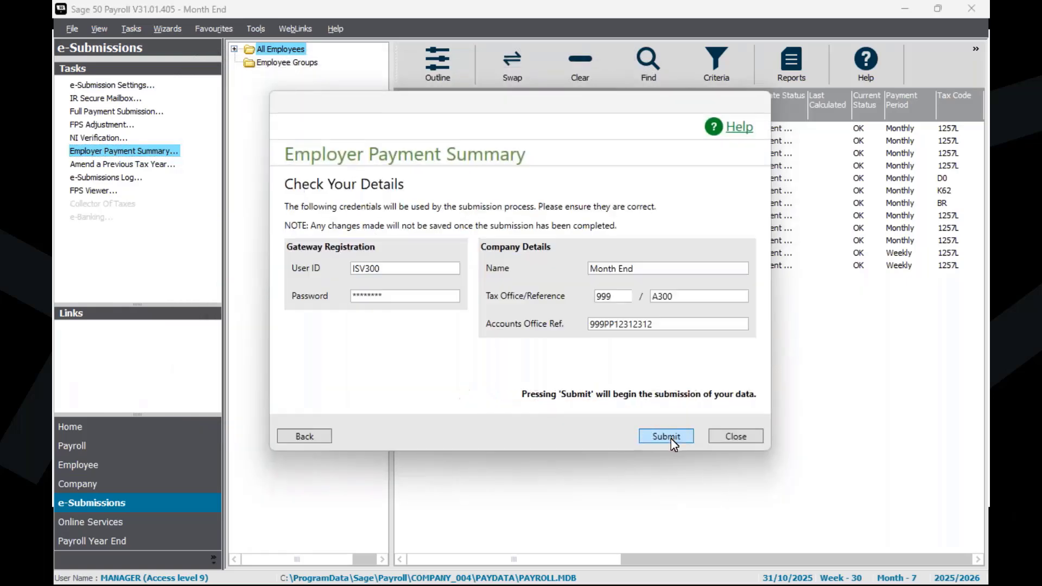
{"action": "left_click", "coordinate": [671, 438]}
{"action": "left_click", "coordinate": [672, 439]}
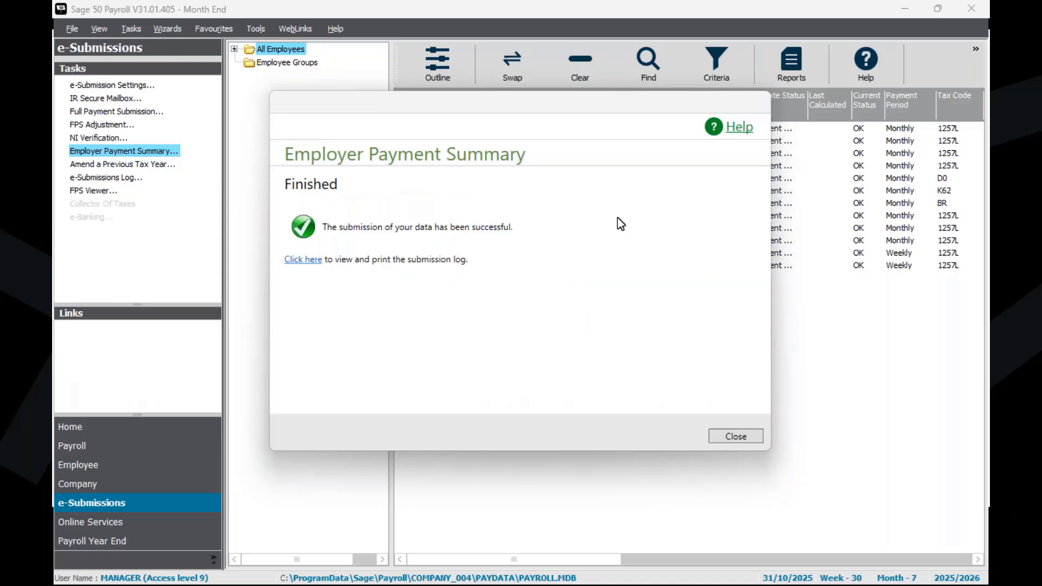
{"action": "left_click", "coordinate": [747, 438]}
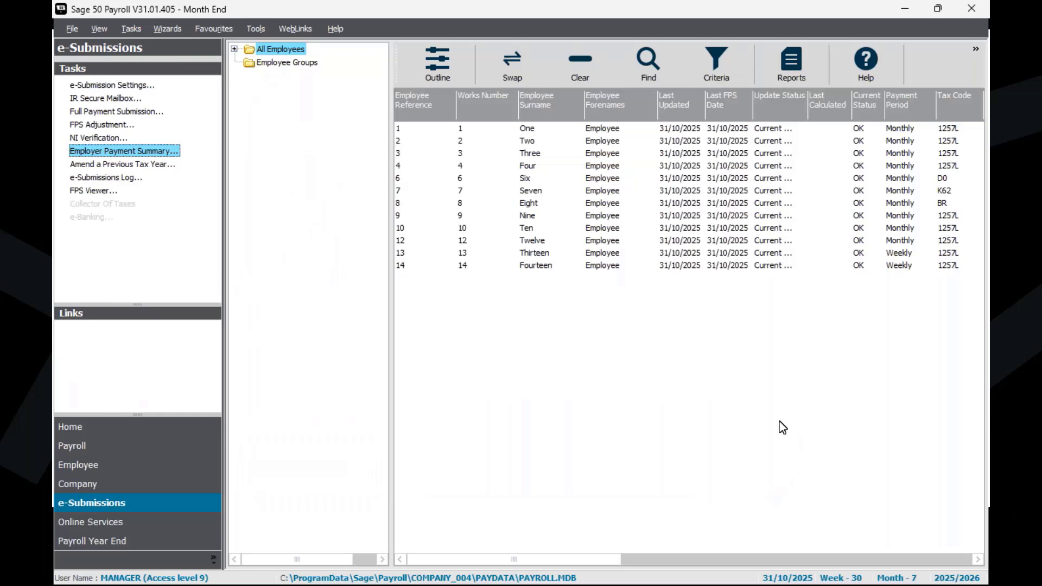
Step: Review the newest Month End EPS entry in the e-Submissions Log, including its payment adjustments and apprenticeship levy details, then close the log
{"action": "left_click", "coordinate": [131, 181]}
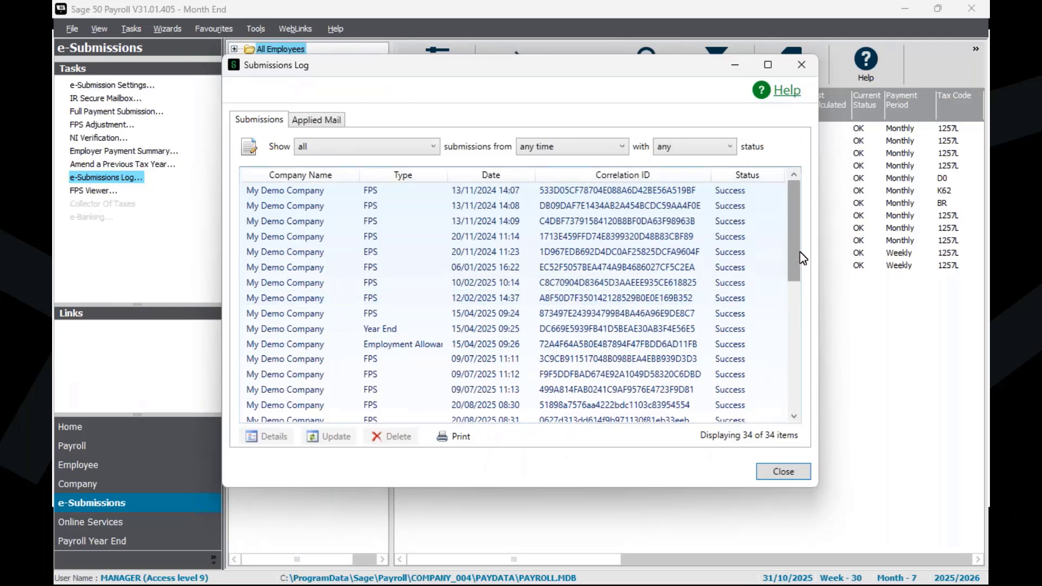
{"action": "left_click_drag", "start_coordinate": [794, 233], "coordinate": [809, 424]}
{"action": "double_click", "coordinate": [377, 408]}
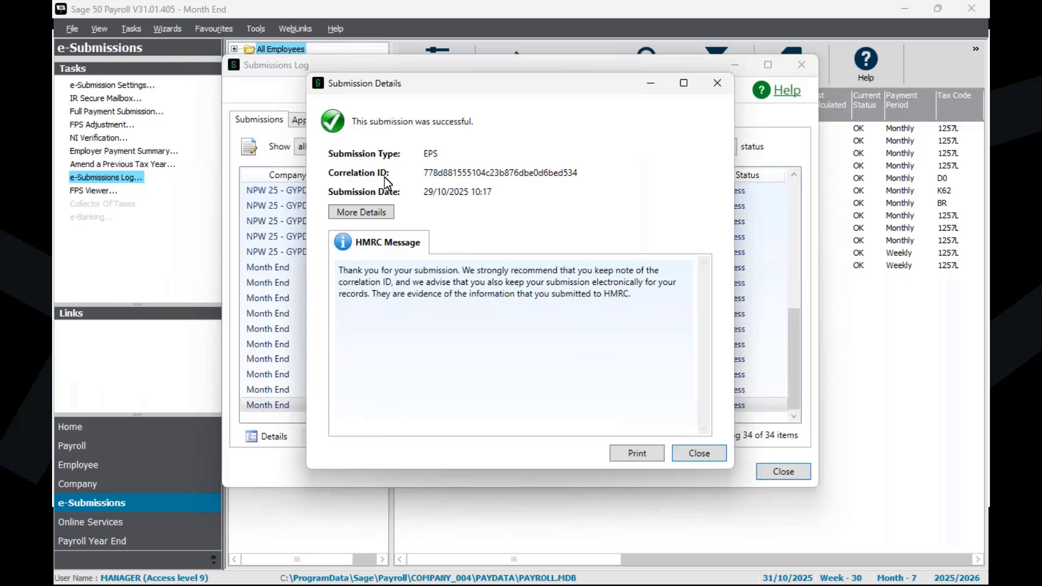
{"action": "left_click", "coordinate": [376, 212]}
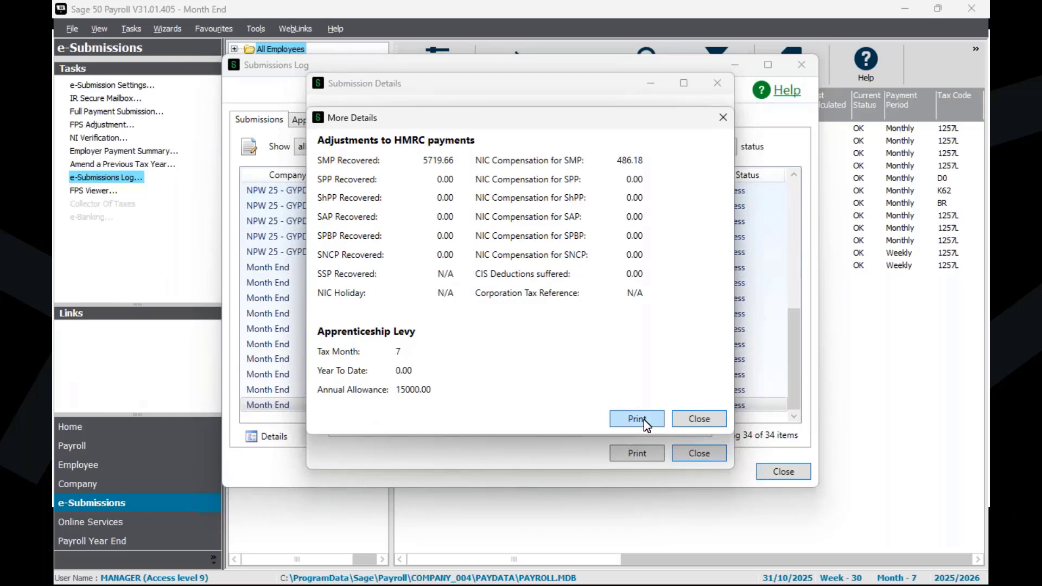
{"action": "left_click", "coordinate": [724, 117]}
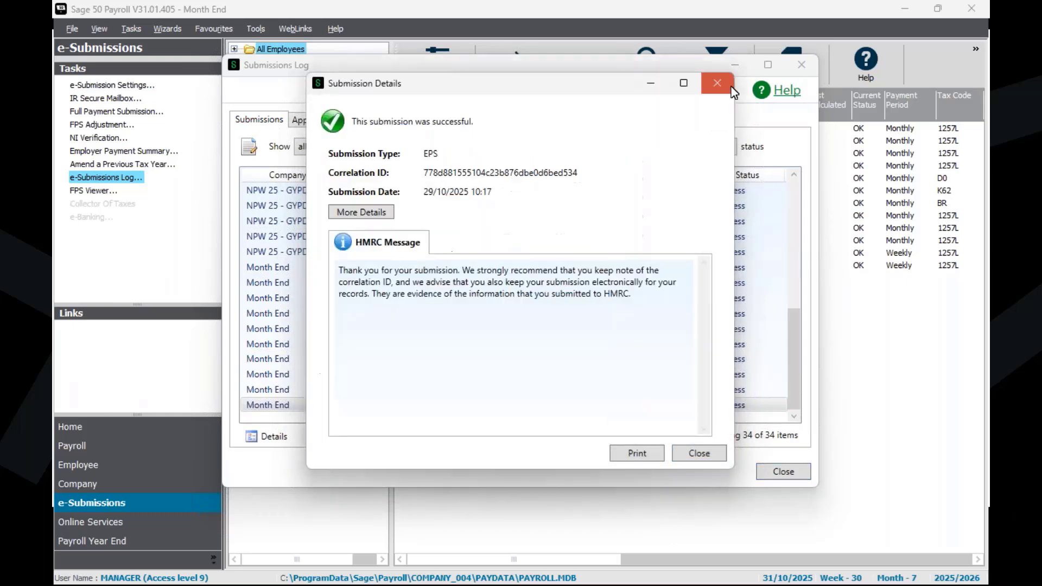
{"action": "left_click", "coordinate": [730, 87]}
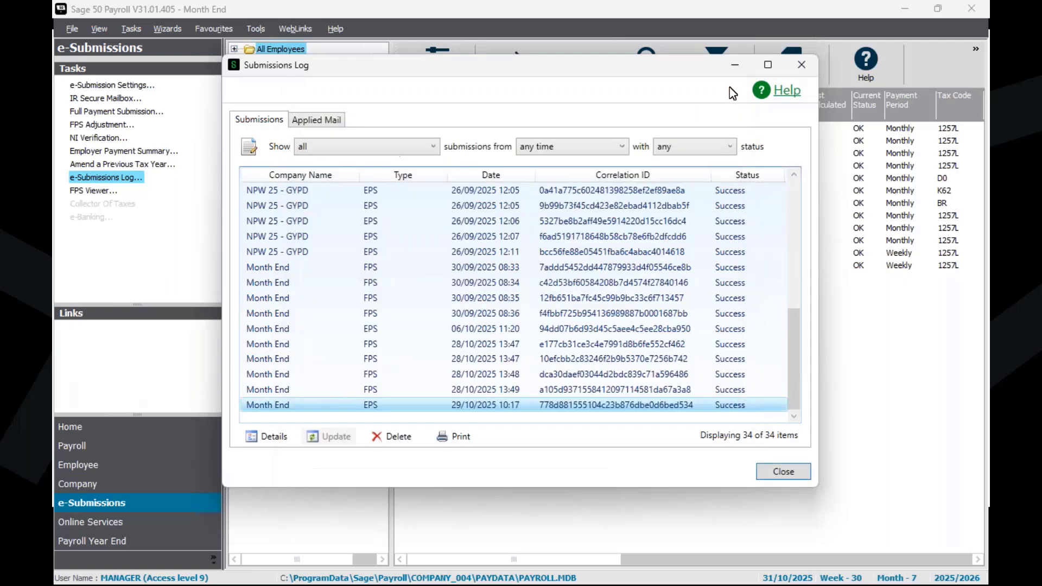
{"action": "left_click", "coordinate": [800, 66]}
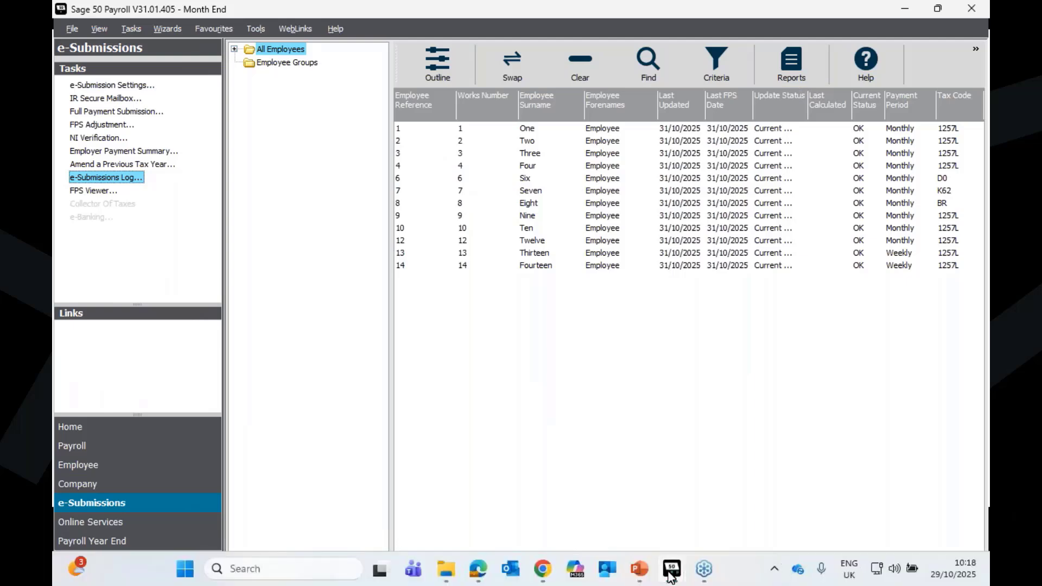
Step: Return to the open Form P32 preview, check the Total Amount Due in box 23, and minimise the preview
{"action": "mouse_move", "coordinate": [673, 570]}
{"action": "left_click", "coordinate": [742, 506]}
{"action": "scroll", "coordinate": [742, 318], "scroll_direction": "down", "scroll_amount": 5}
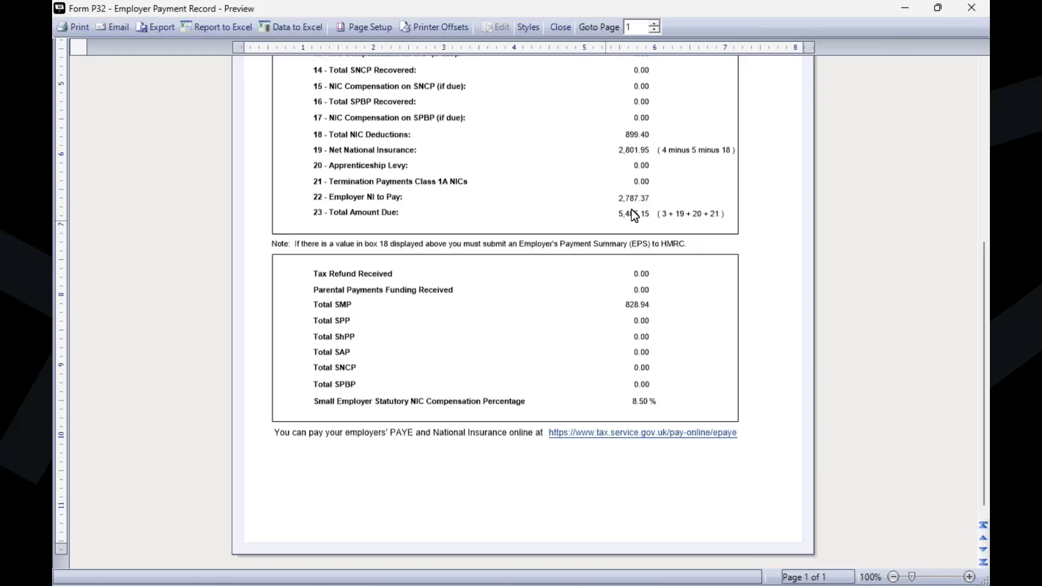
{"action": "left_click", "coordinate": [914, 7]}
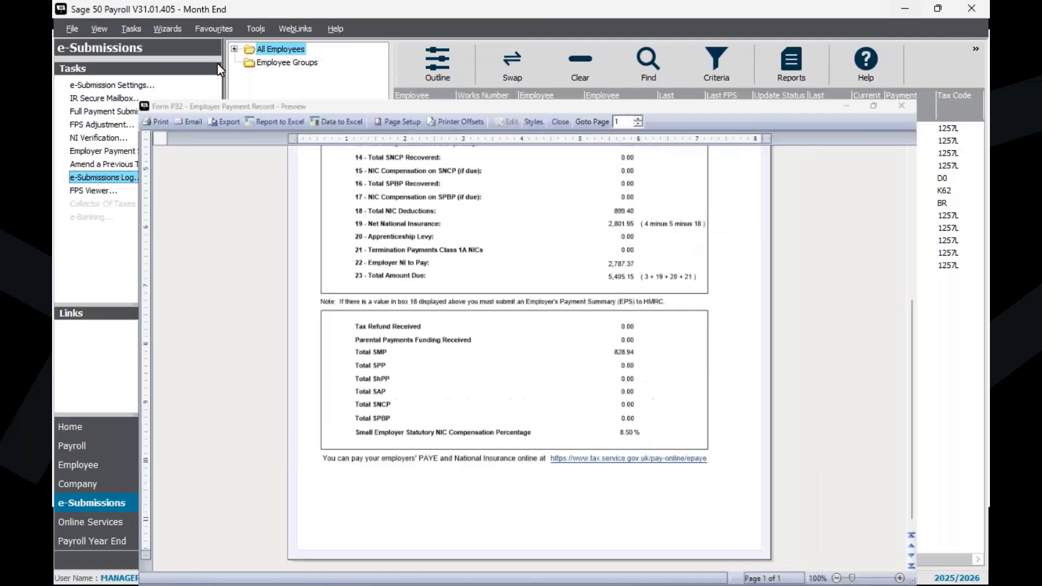
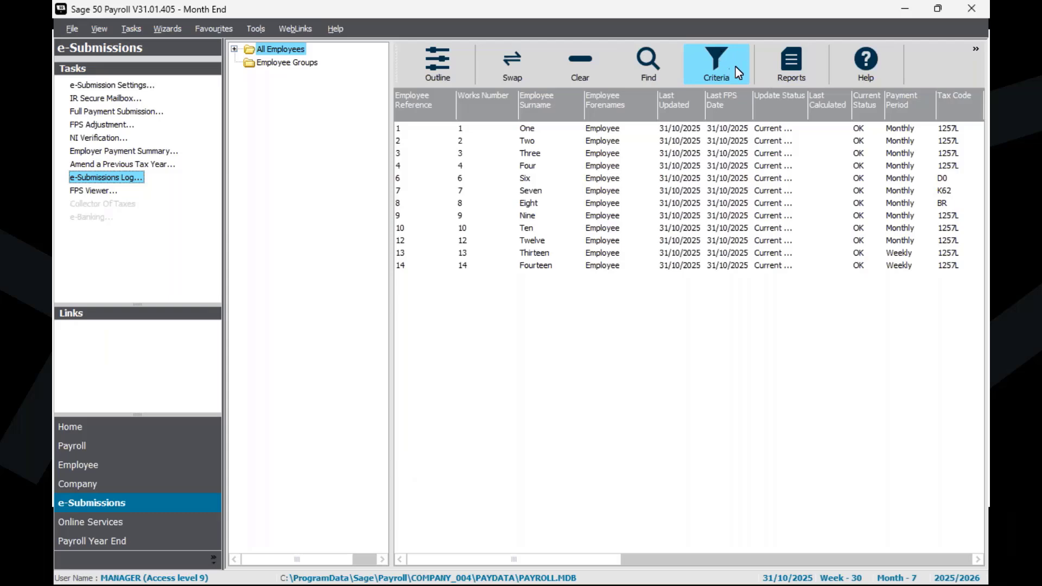
Step: Stop excluding on-hold employees in the employee list criteria, apply the change, and select every listed employee
{"action": "left_click", "coordinate": [718, 62]}
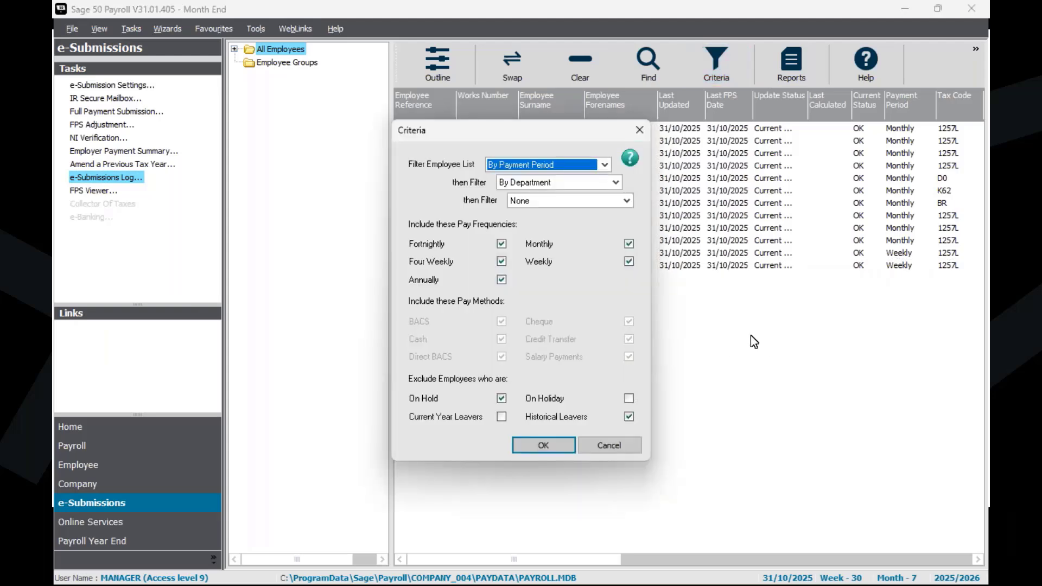
{"action": "left_click", "coordinate": [501, 399]}
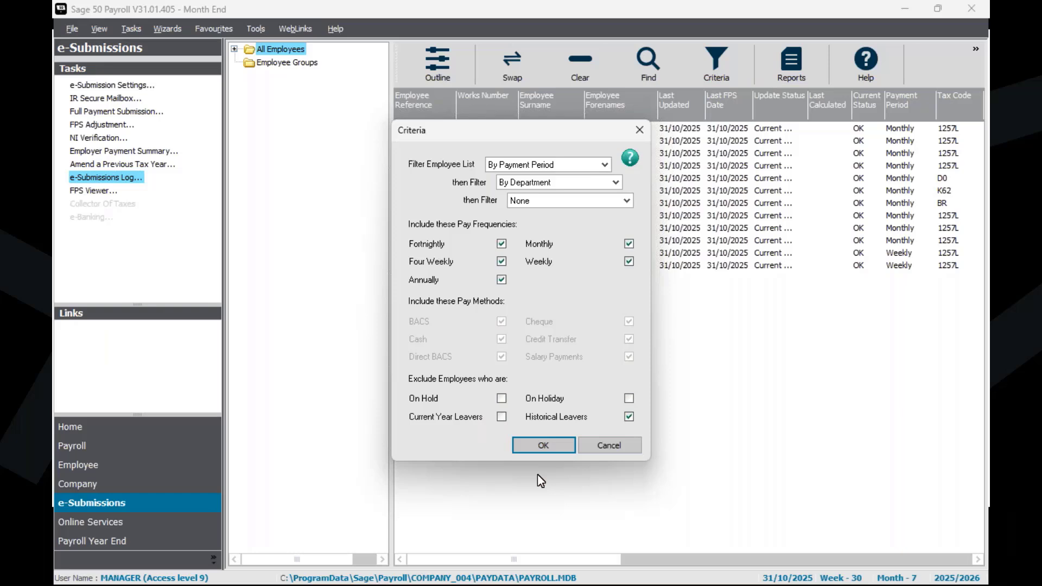
{"action": "left_click", "coordinate": [543, 446]}
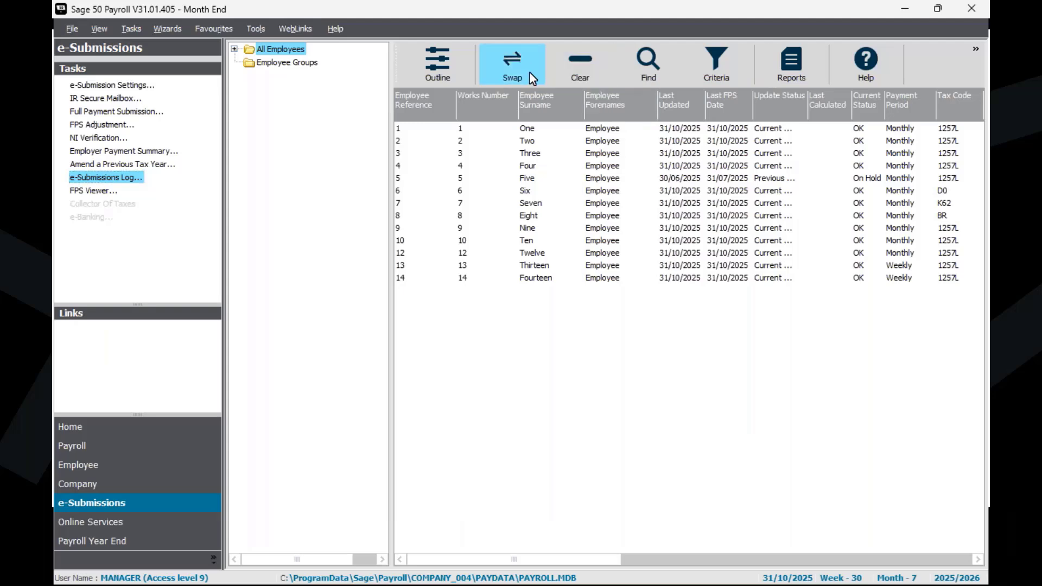
{"action": "left_click", "coordinate": [516, 71]}
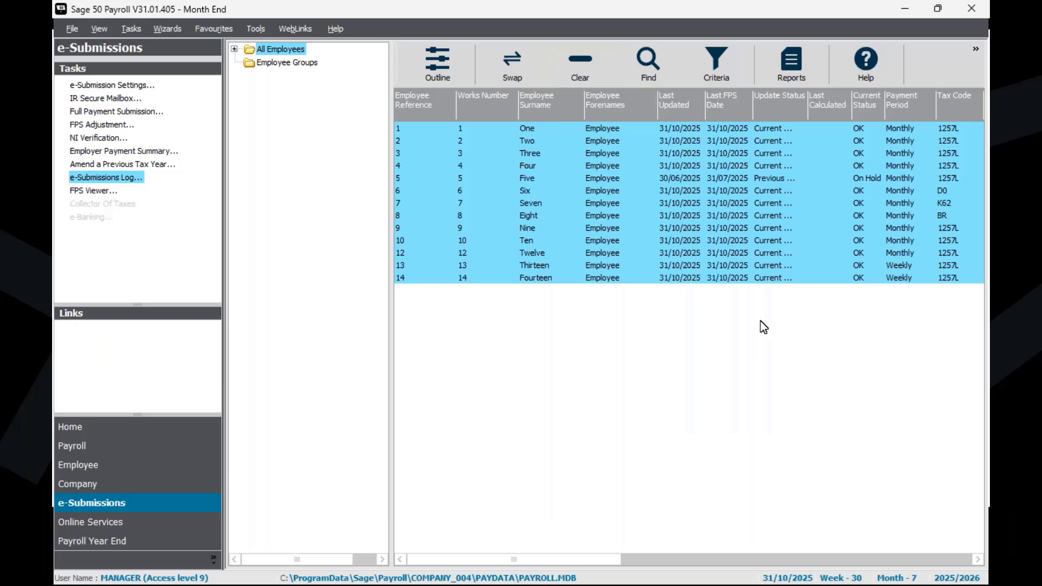
Step: Open the reports for the selected employees and find the Payment Summary History reports in the Employee category
{"action": "left_click", "coordinate": [772, 66]}
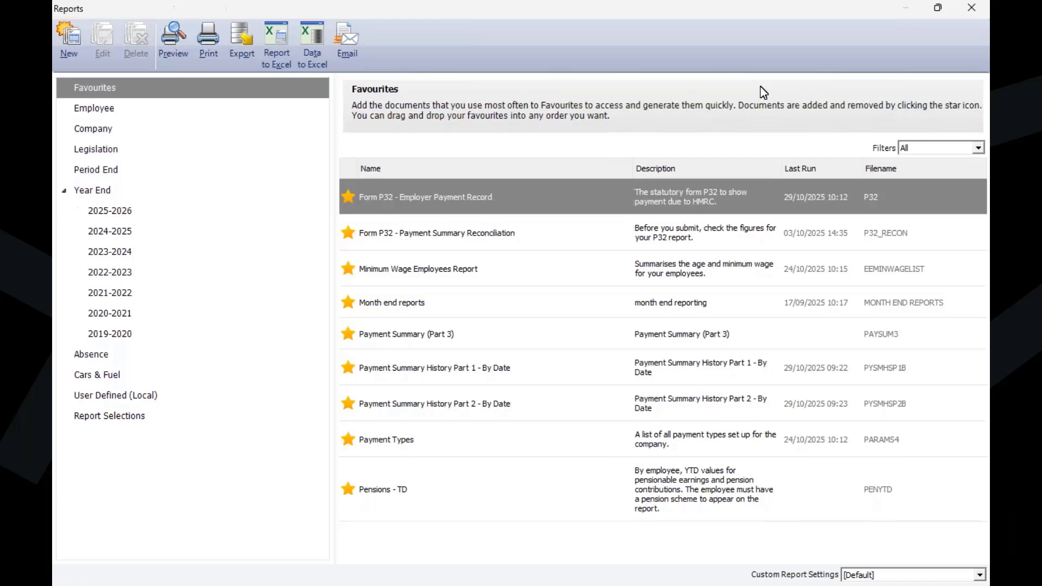
{"action": "mouse_move", "coordinate": [478, 376]}
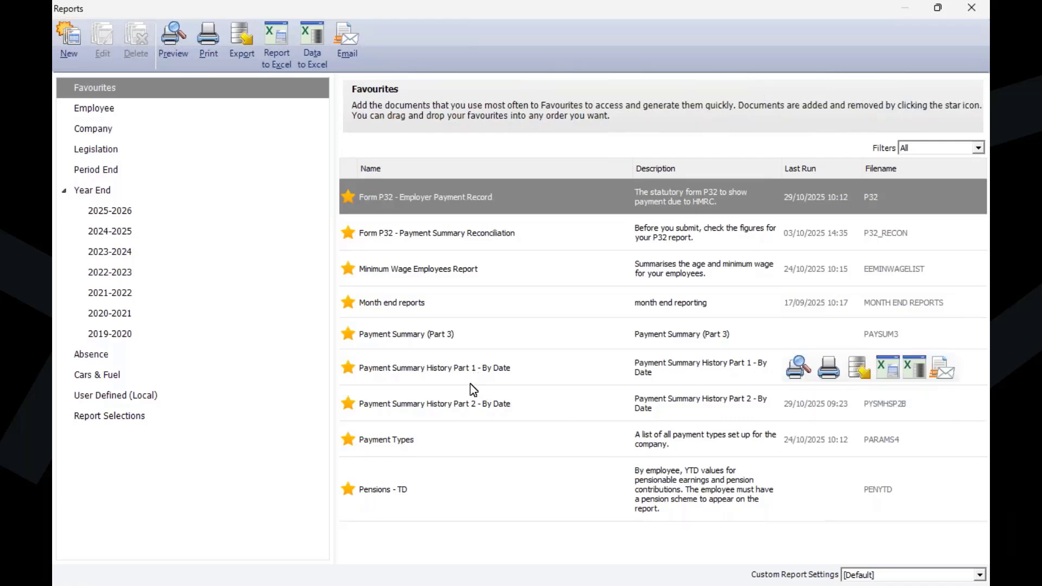
{"action": "mouse_move", "coordinate": [470, 409]}
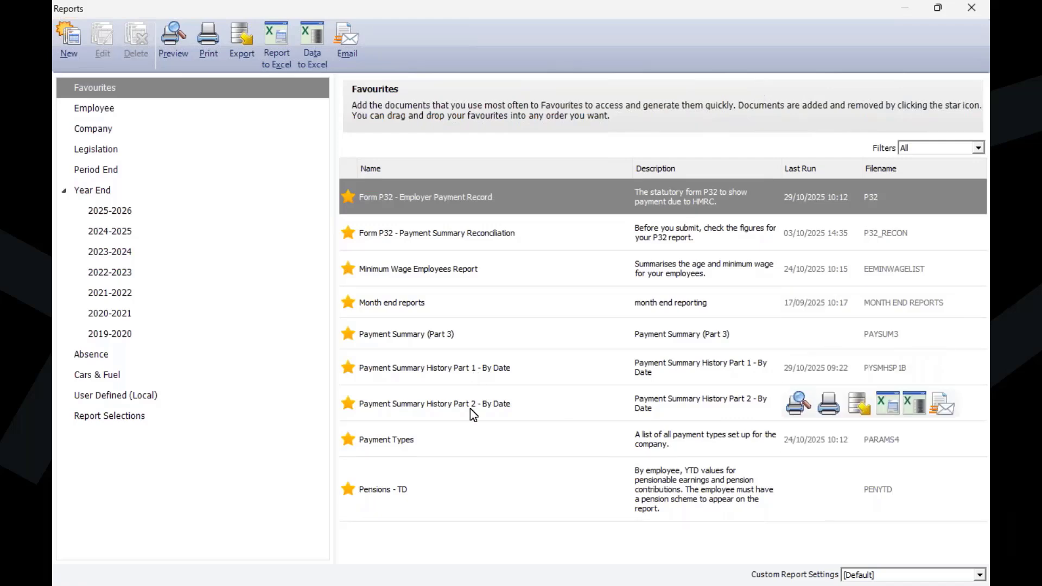
{"action": "mouse_move", "coordinate": [389, 380]}
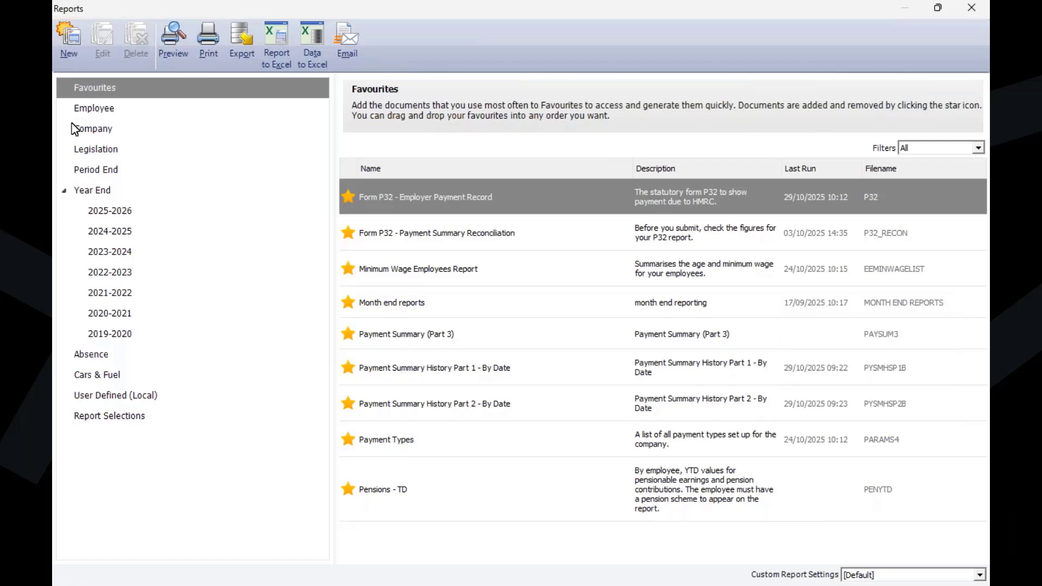
{"action": "left_click", "coordinate": [98, 110]}
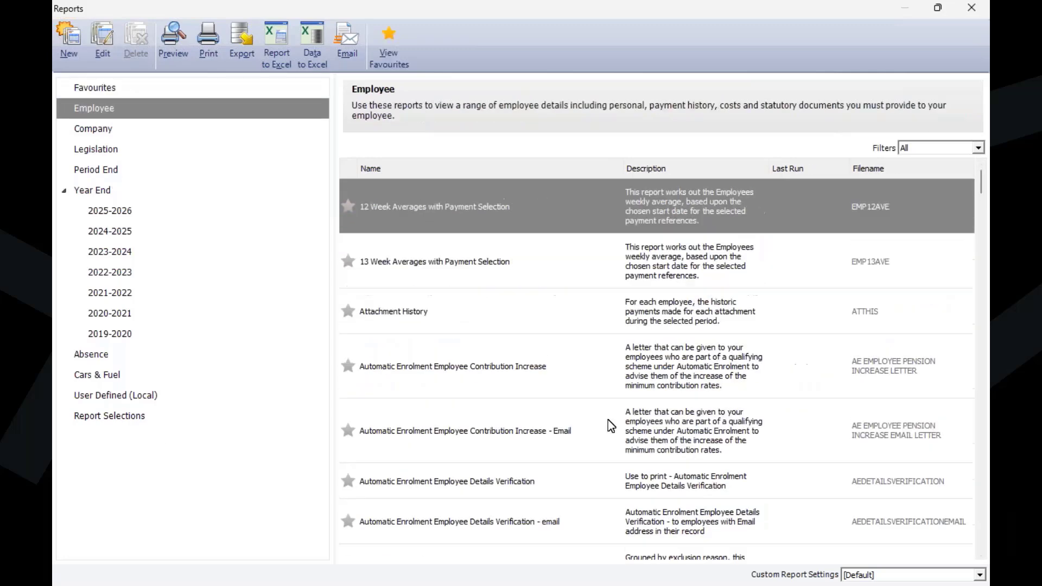
{"action": "scroll", "coordinate": [644, 310], "scroll_direction": "down", "scroll_amount": 5}
{"action": "scroll", "coordinate": [645, 310], "scroll_direction": "down", "scroll_amount": 5}
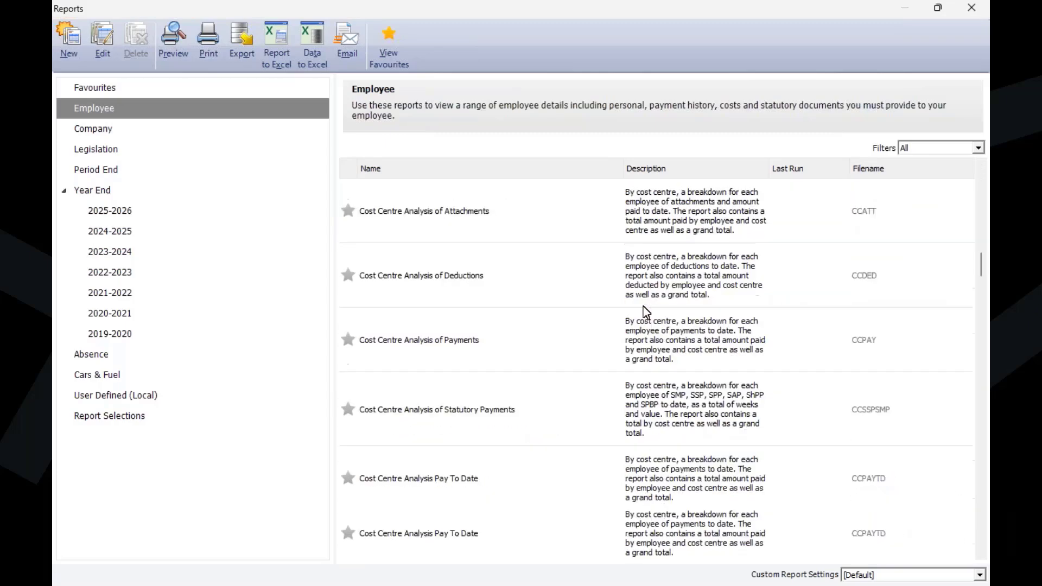
{"action": "scroll", "coordinate": [647, 312], "scroll_direction": "down", "scroll_amount": 15}
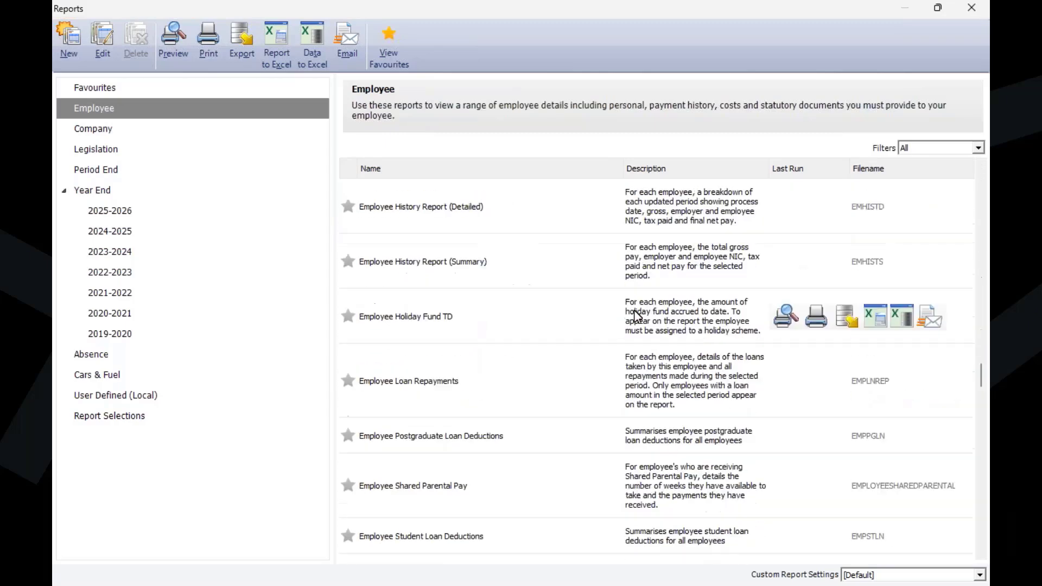
{"action": "scroll", "coordinate": [638, 316], "scroll_direction": "down", "scroll_amount": 15}
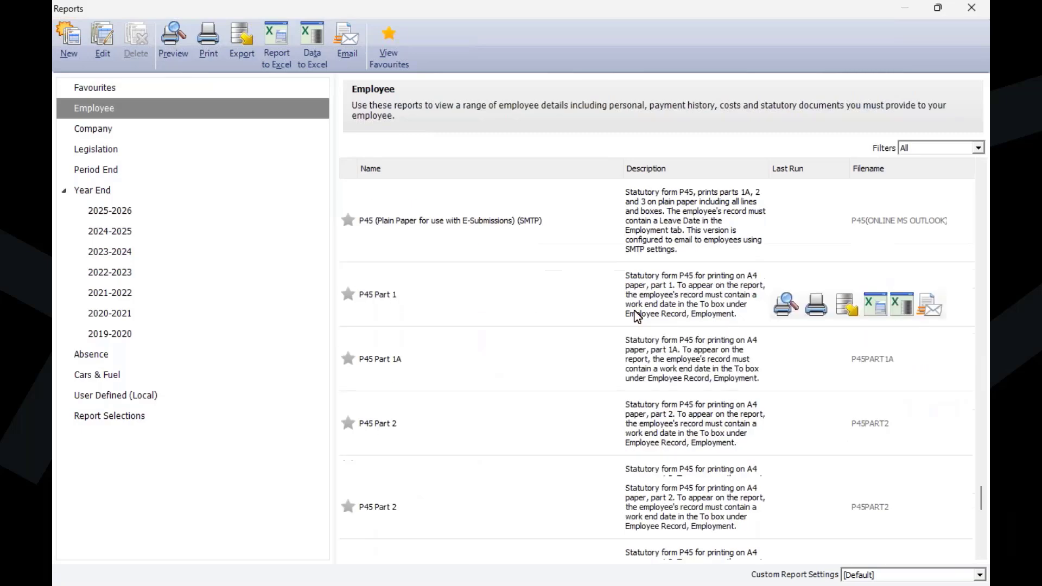
{"action": "scroll", "coordinate": [637, 316], "scroll_direction": "down", "scroll_amount": 5}
{"action": "scroll", "coordinate": [637, 316], "scroll_direction": "up", "scroll_amount": 5}
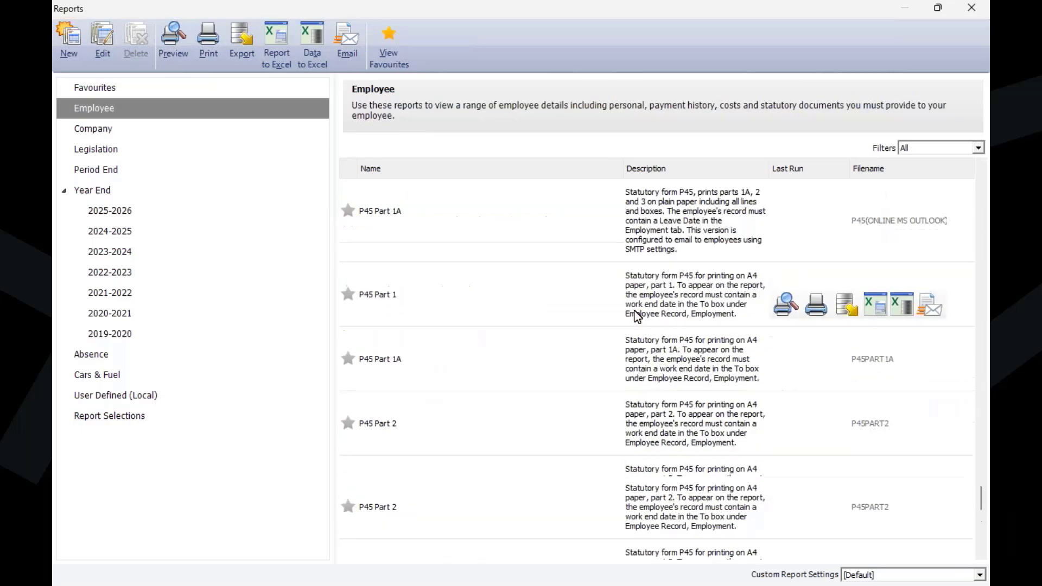
{"action": "scroll", "coordinate": [637, 316], "scroll_direction": "down", "scroll_amount": 6}
{"action": "scroll", "coordinate": [489, 282], "scroll_direction": "up", "scroll_amount": 3}
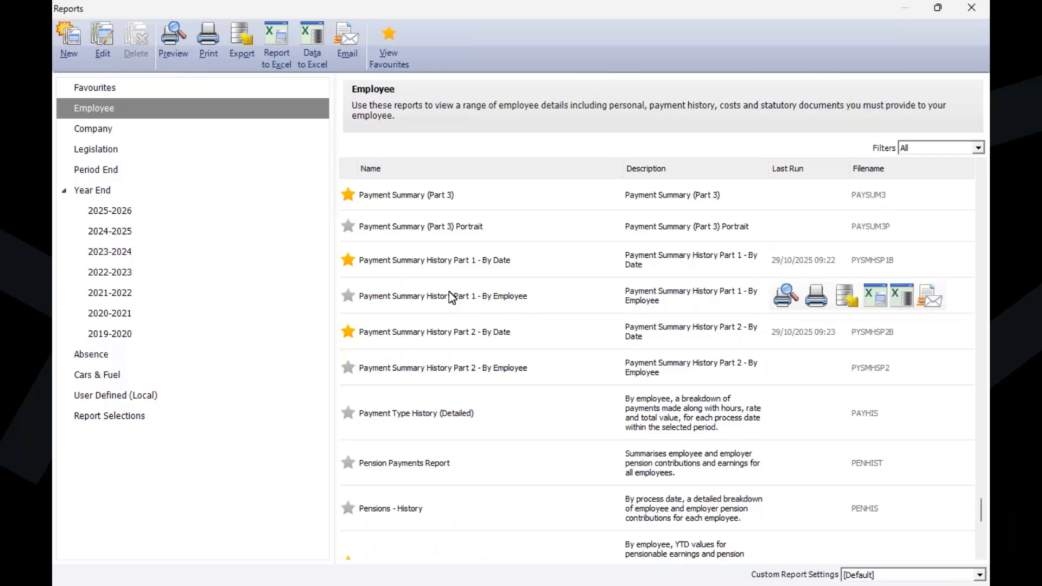
Step: Preview Payment Summary History Part 1 - By Date for processing dates from 06/10/2025 to 05/11/2025
{"action": "left_click", "coordinate": [464, 374]}
{"action": "left_click", "coordinate": [510, 263]}
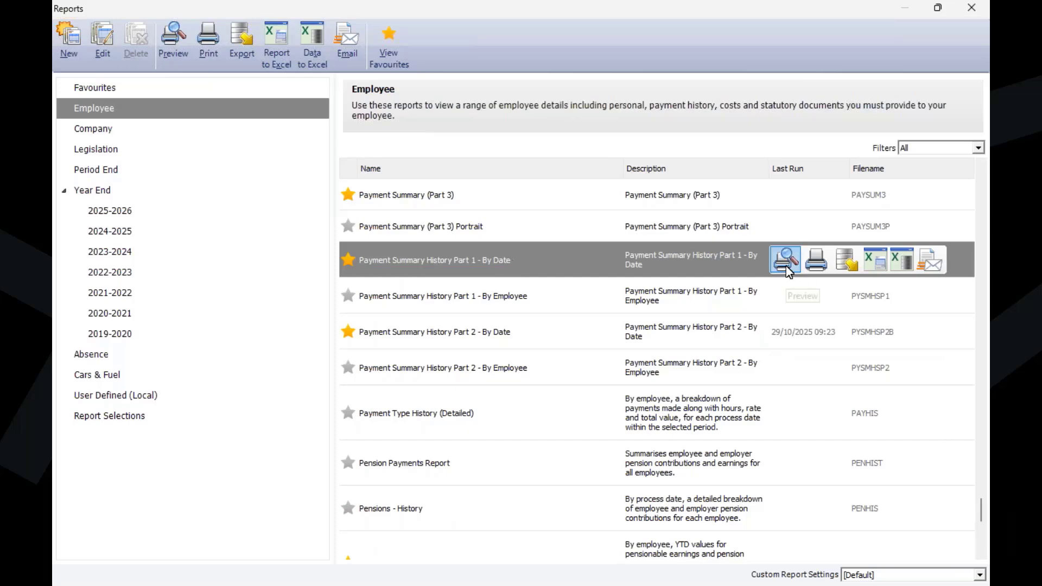
{"action": "mouse_move", "coordinate": [788, 266]}
{"action": "left_click", "coordinate": [721, 305]}
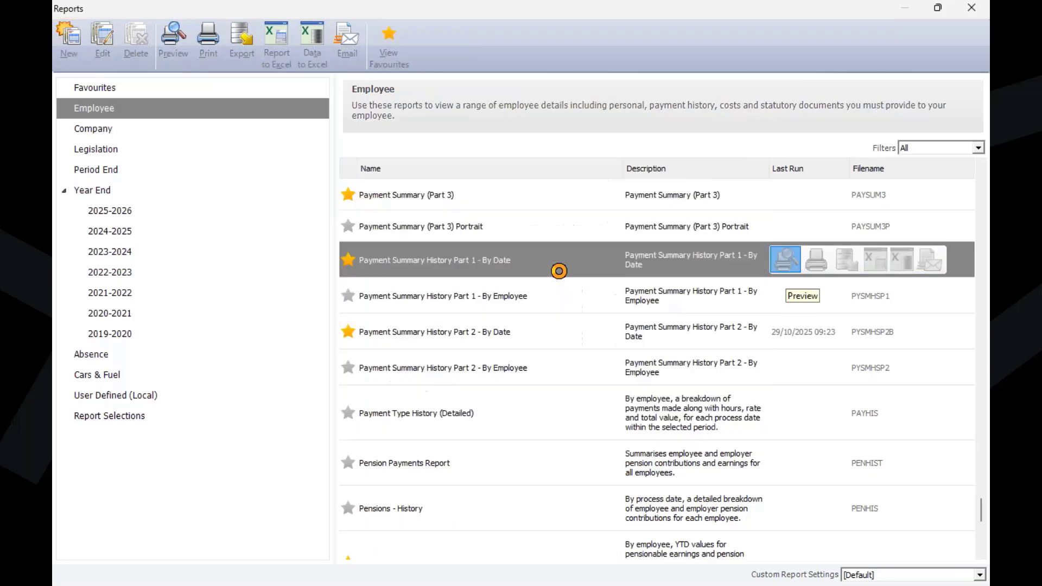
{"action": "double_click", "coordinate": [558, 271]}
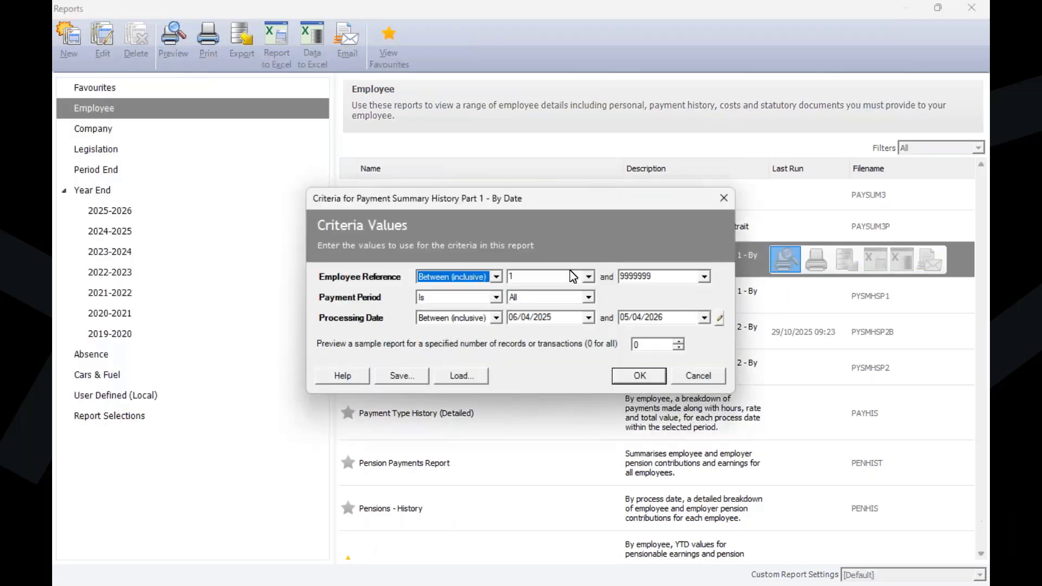
{"action": "left_click", "coordinate": [547, 317]}
{"action": "type", "text": "06/1"}
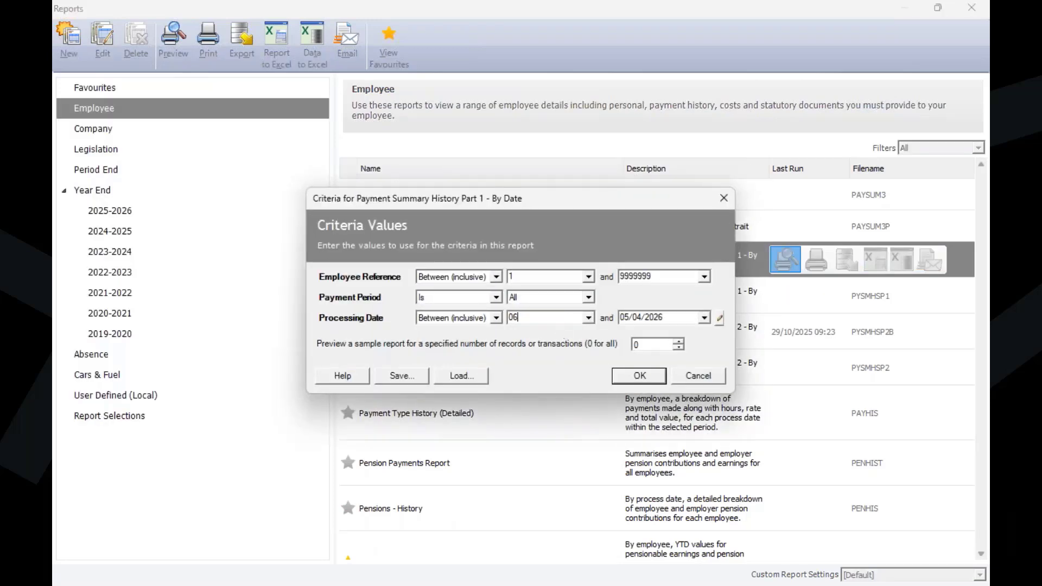
{"action": "type", "text": "0/2025"}
{"action": "key", "text": "Tab"}
{"action": "type", "text": "05/11/2025"}
{"action": "left_click", "coordinate": [633, 377]}
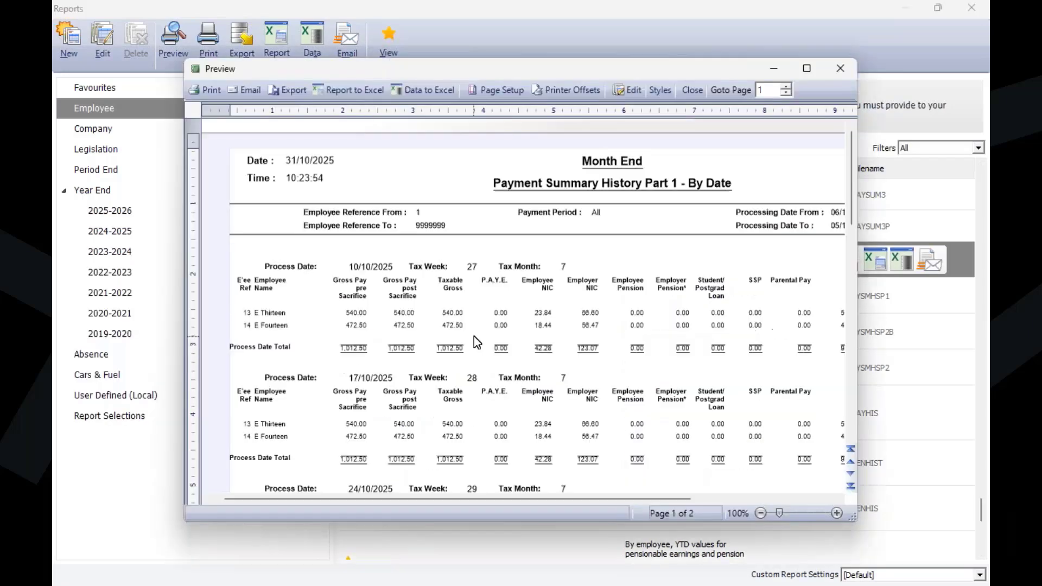
Step: Maximise the Part 1 preview, review the weekly and monthly process date totals and the report total on both pages, and close it
{"action": "left_click", "coordinate": [804, 69]}
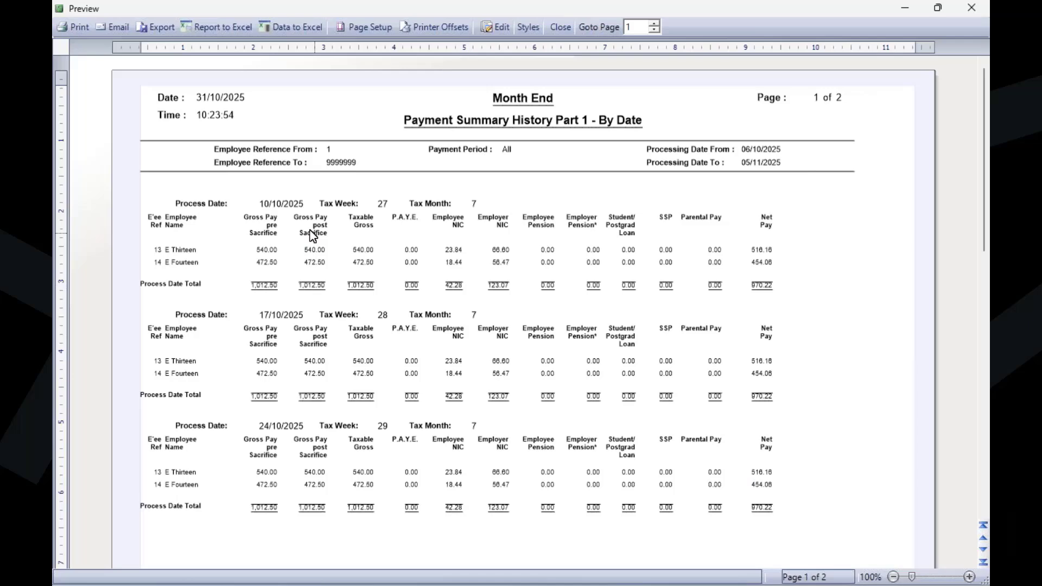
{"action": "scroll", "coordinate": [354, 363], "scroll_direction": "down", "scroll_amount": 3}
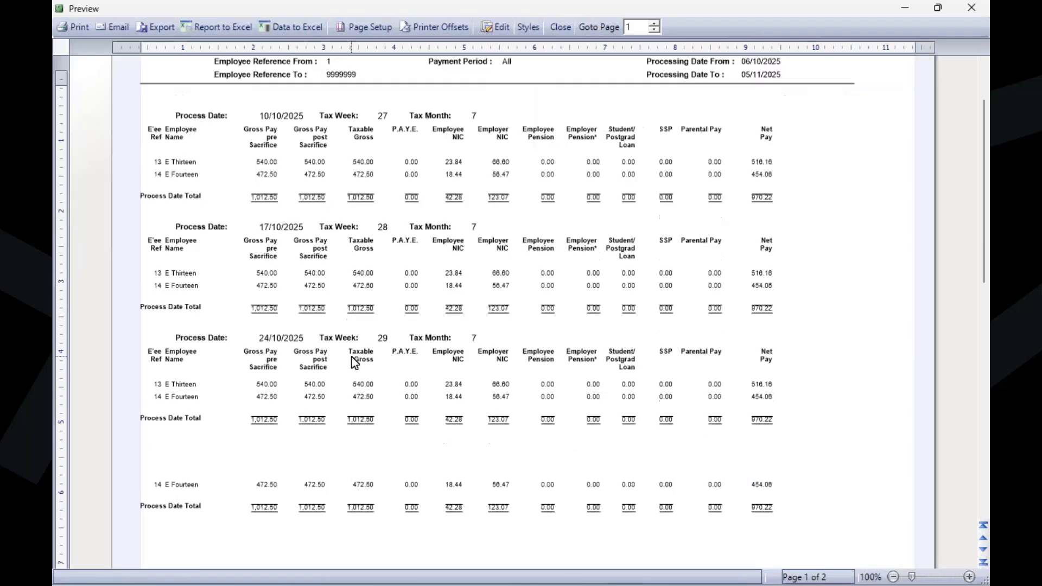
{"action": "scroll", "coordinate": [382, 379], "scroll_direction": "down", "scroll_amount": 3}
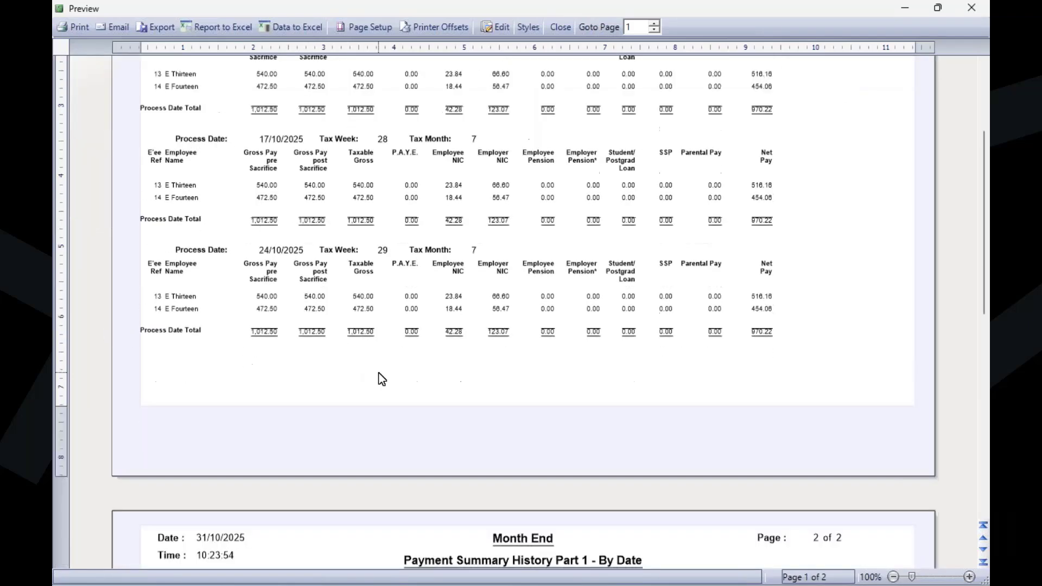
{"action": "scroll", "coordinate": [382, 379], "scroll_direction": "down", "scroll_amount": 15}
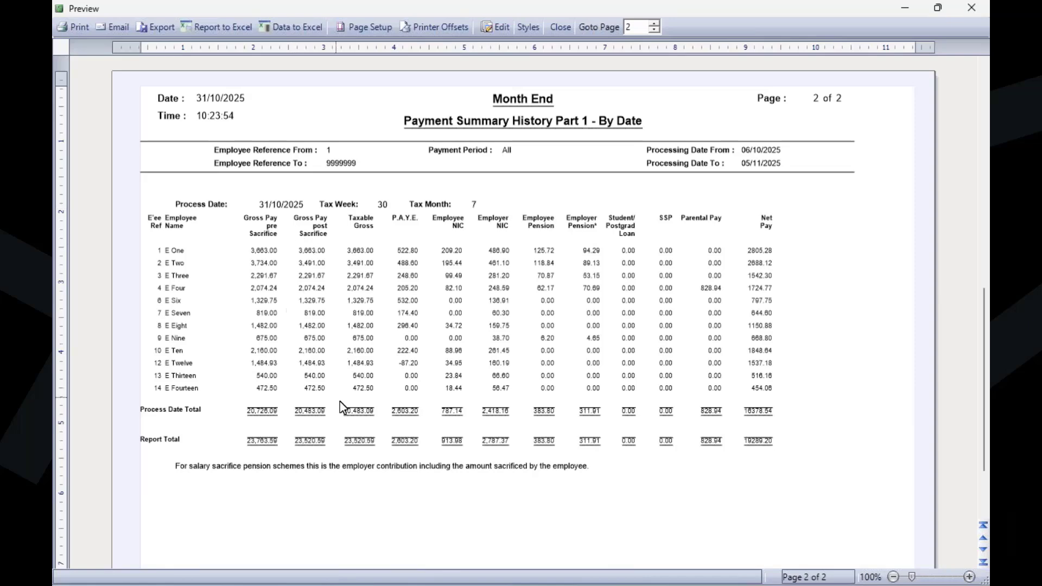
{"action": "scroll", "coordinate": [477, 451], "scroll_direction": "up", "scroll_amount": 10}
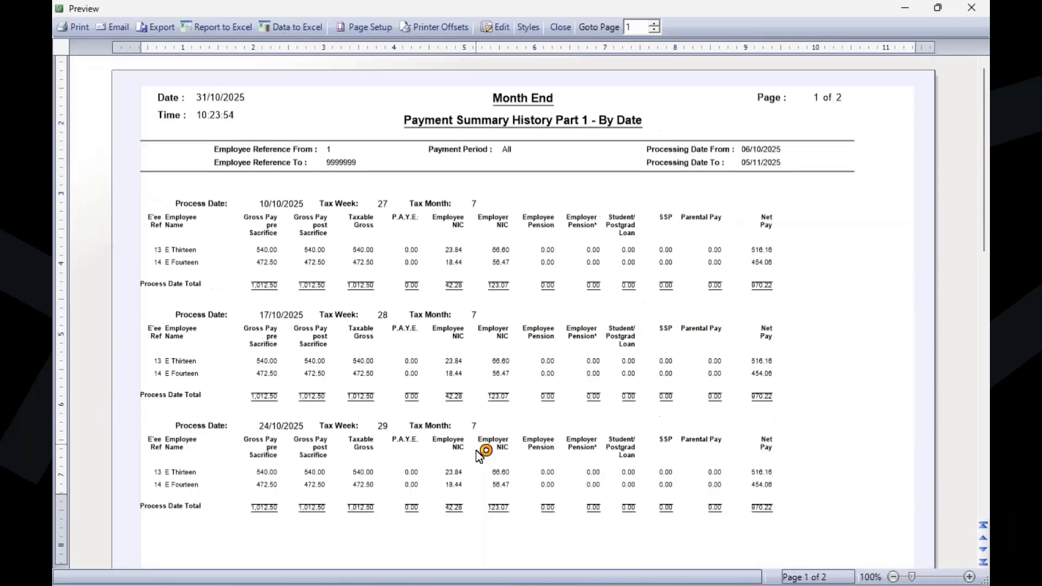
{"action": "scroll", "coordinate": [283, 304], "scroll_direction": "down", "scroll_amount": 6}
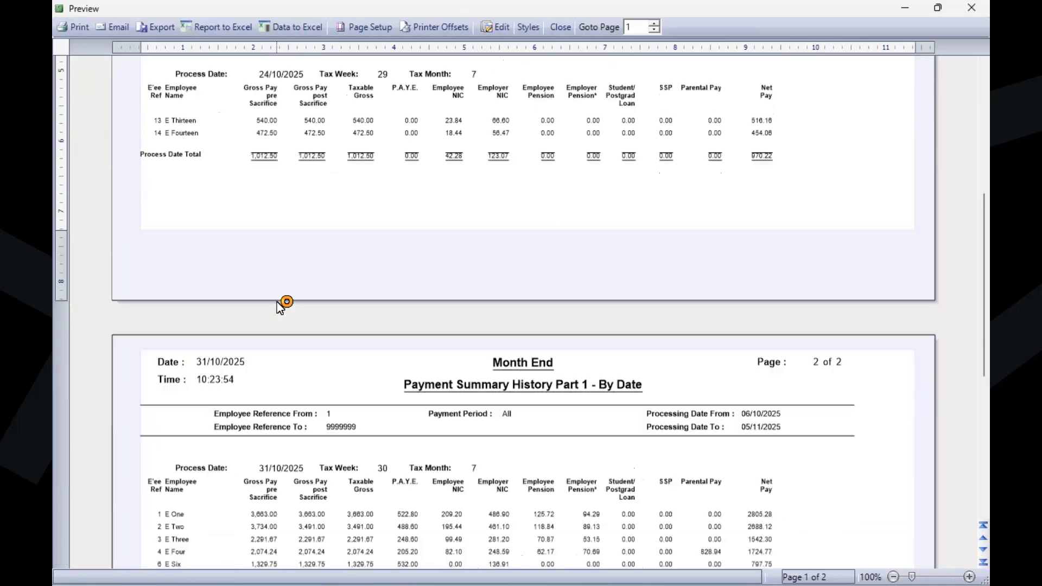
{"action": "scroll", "coordinate": [777, 413], "scroll_direction": "down", "scroll_amount": 5}
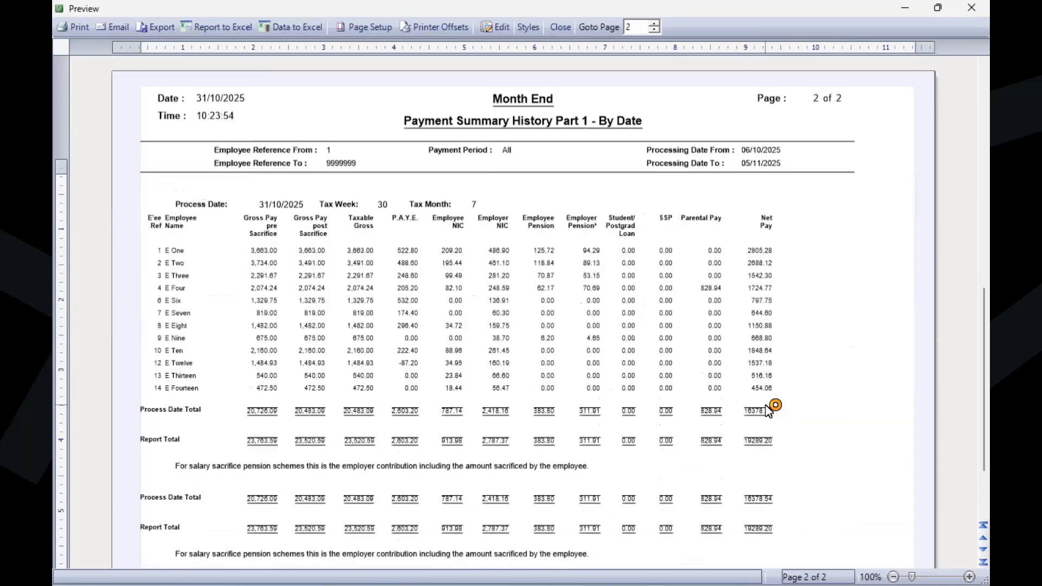
{"action": "scroll", "coordinate": [770, 411], "scroll_direction": "down", "scroll_amount": 2}
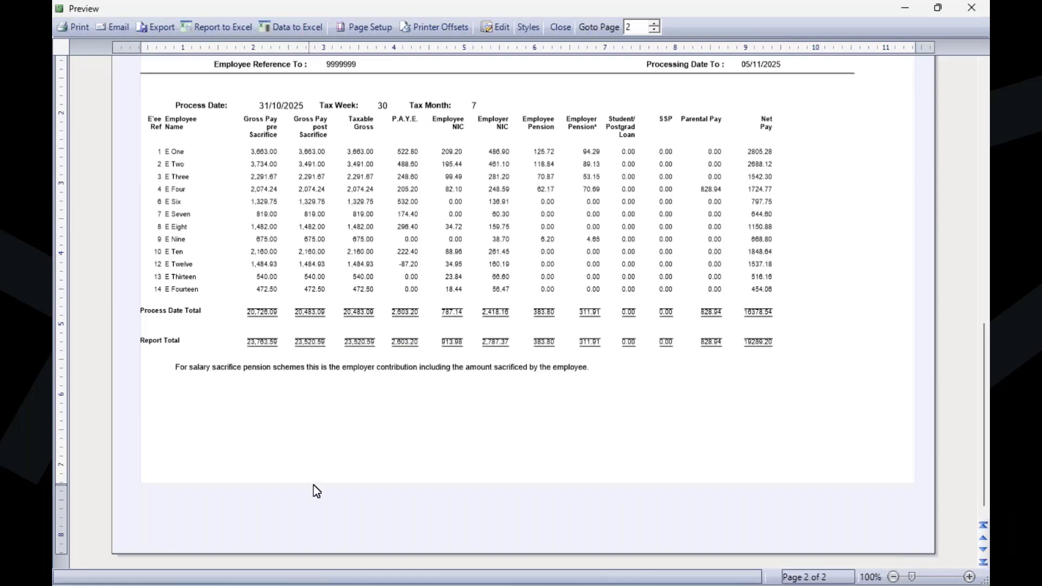
{"action": "left_click", "coordinate": [972, 8]}
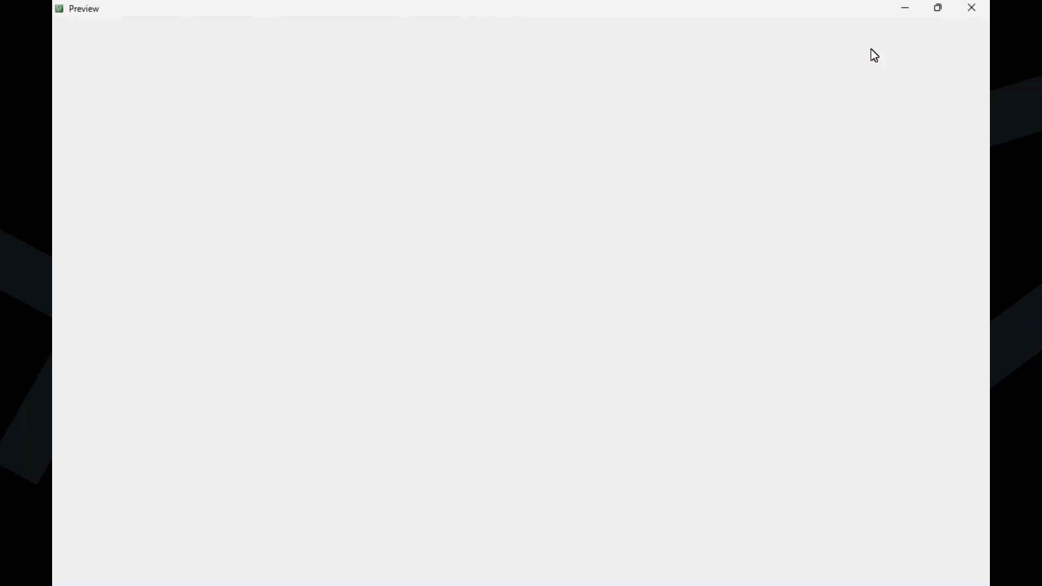
Step: Preview Payment Summary History Part 2 - By Date for processing dates from 06/10/2025 to 05/11/2025
{"action": "left_click", "coordinate": [512, 339]}
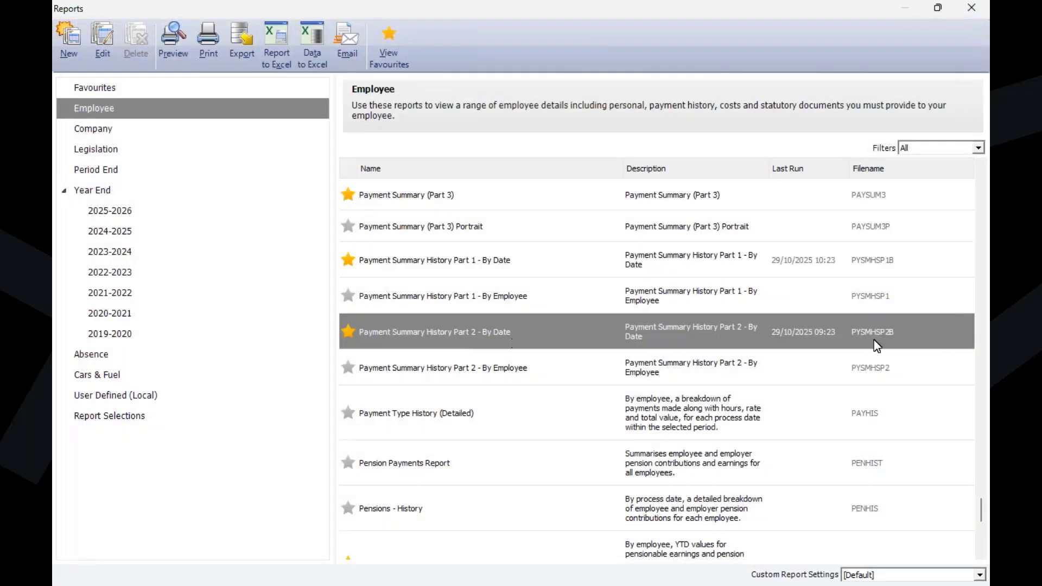
{"action": "left_click", "coordinate": [788, 337]}
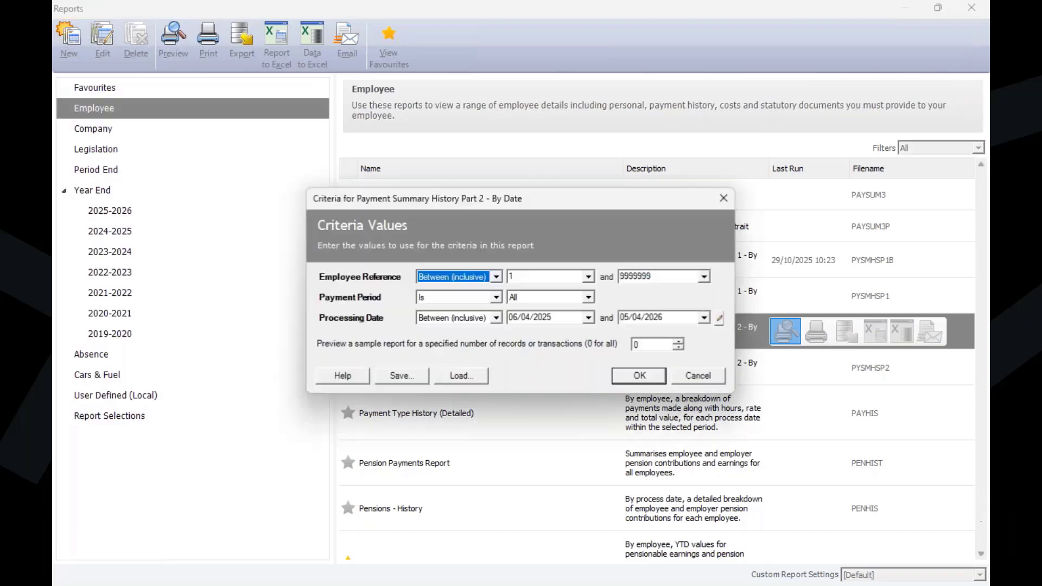
{"action": "left_click", "coordinate": [569, 317]}
{"action": "type", "text": "06/1"}
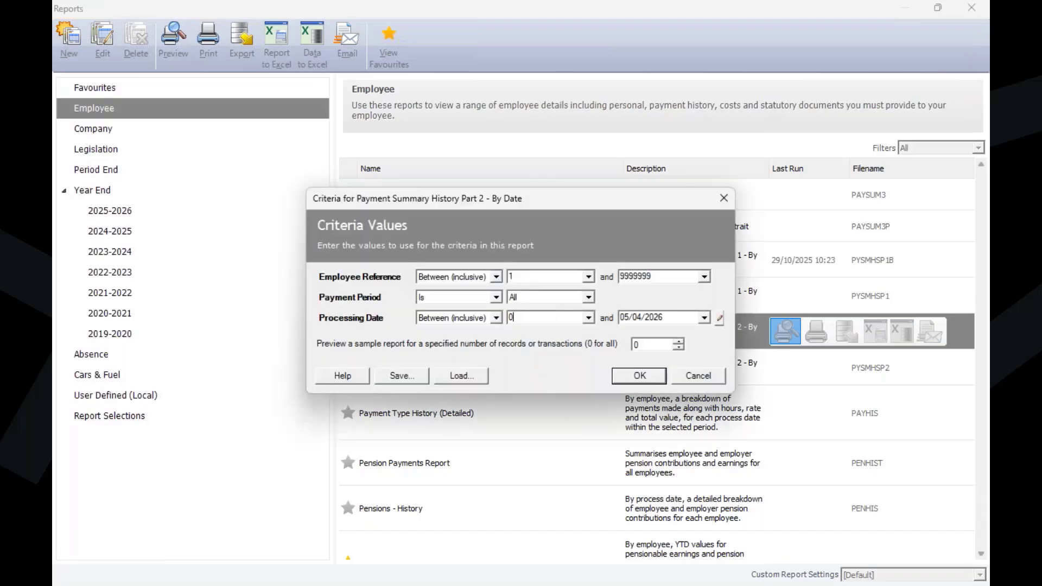
{"action": "type", "text": "0/2025"}
{"action": "left_click", "coordinate": [681, 317]}
{"action": "type", "text": "05/11/2025"}
{"action": "left_click", "coordinate": [640, 376]}
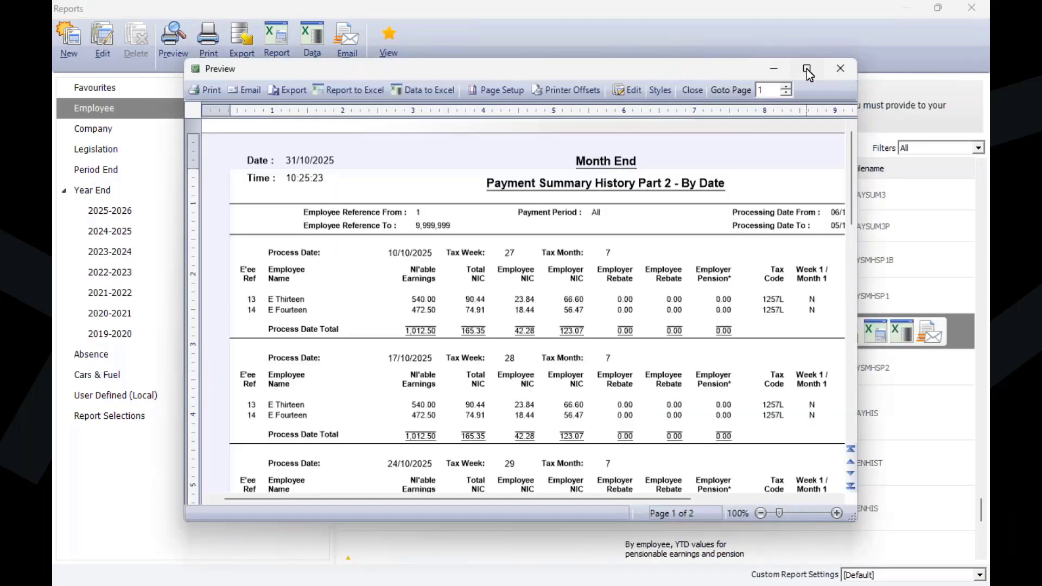
Step: Maximise the Part 2 preview, review the NIC totals, tax codes and NI categories on both pages, and close it
{"action": "left_click", "coordinate": [807, 69]}
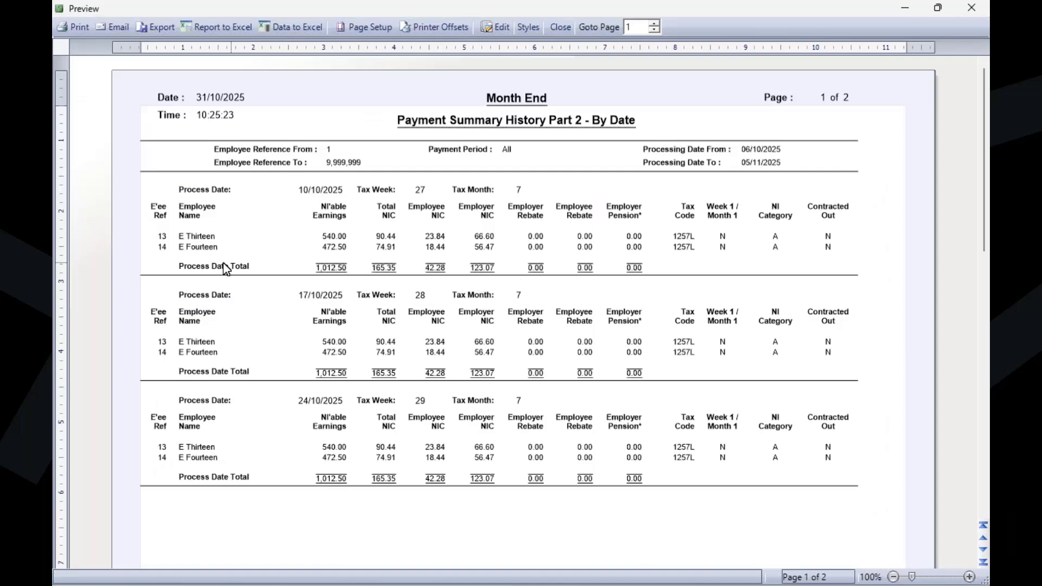
{"action": "scroll", "coordinate": [222, 270], "scroll_direction": "down", "scroll_amount": 3}
{"action": "scroll", "coordinate": [219, 271], "scroll_direction": "up", "scroll_amount": 3}
{"action": "scroll", "coordinate": [396, 211], "scroll_direction": "down", "scroll_amount": 12}
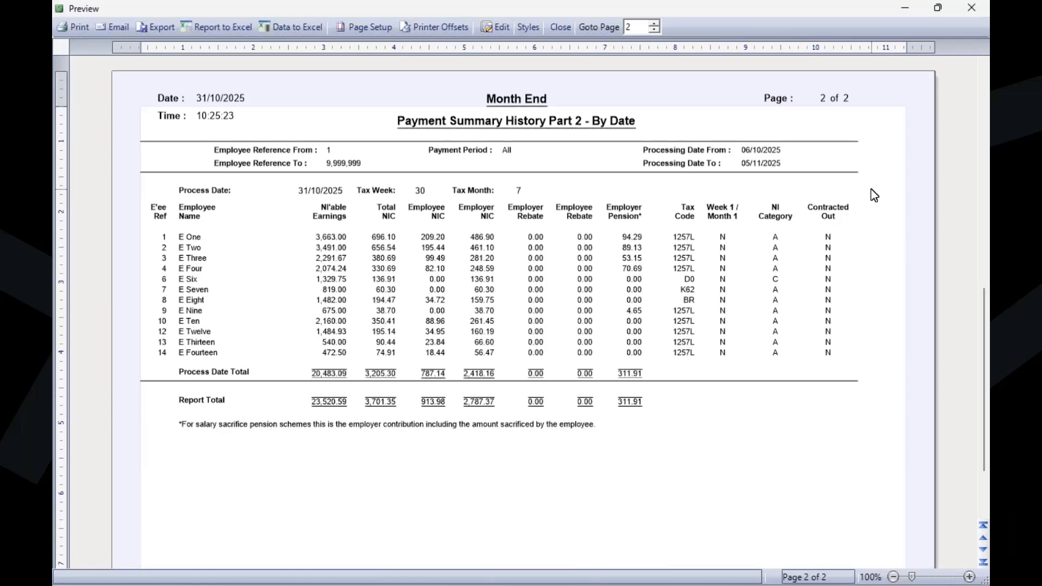
{"action": "left_click", "coordinate": [972, 7]}
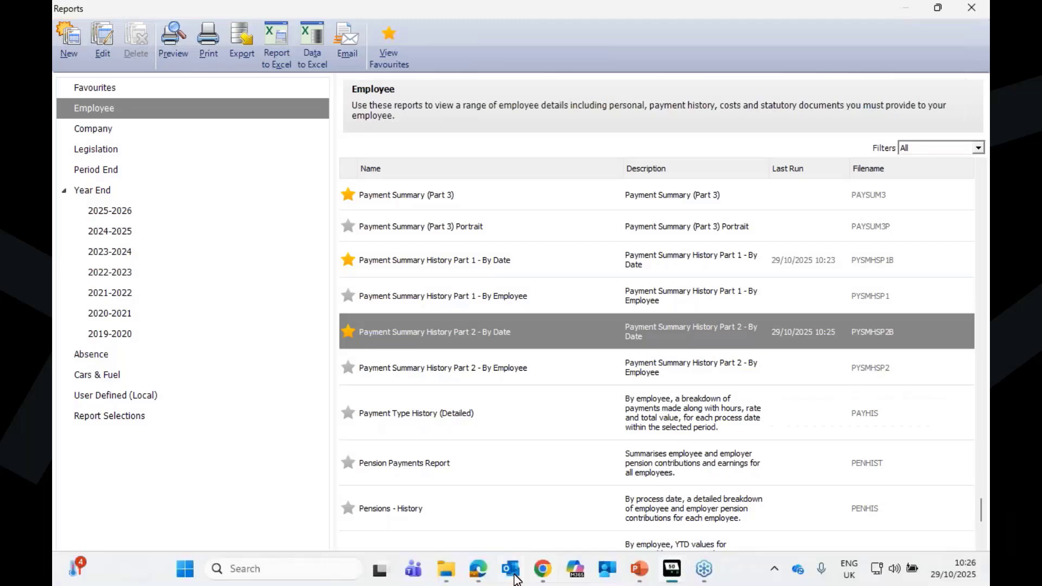
Step: Switch to Microsoft Edge and review the week 29 Payment Summary Part 1 and Part 2 PDFs
{"action": "left_click", "coordinate": [478, 574]}
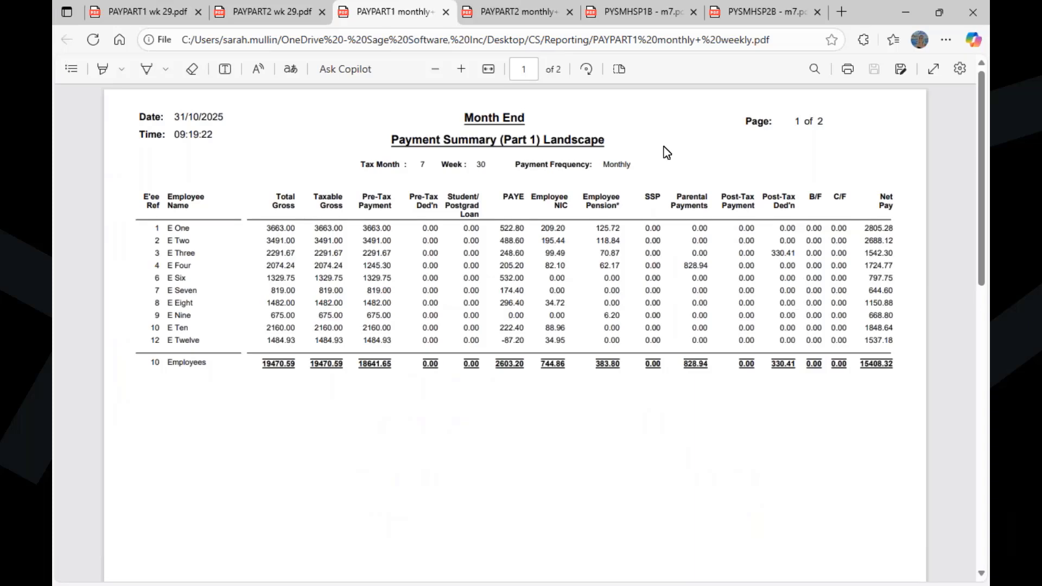
{"action": "left_click", "coordinate": [154, 19]}
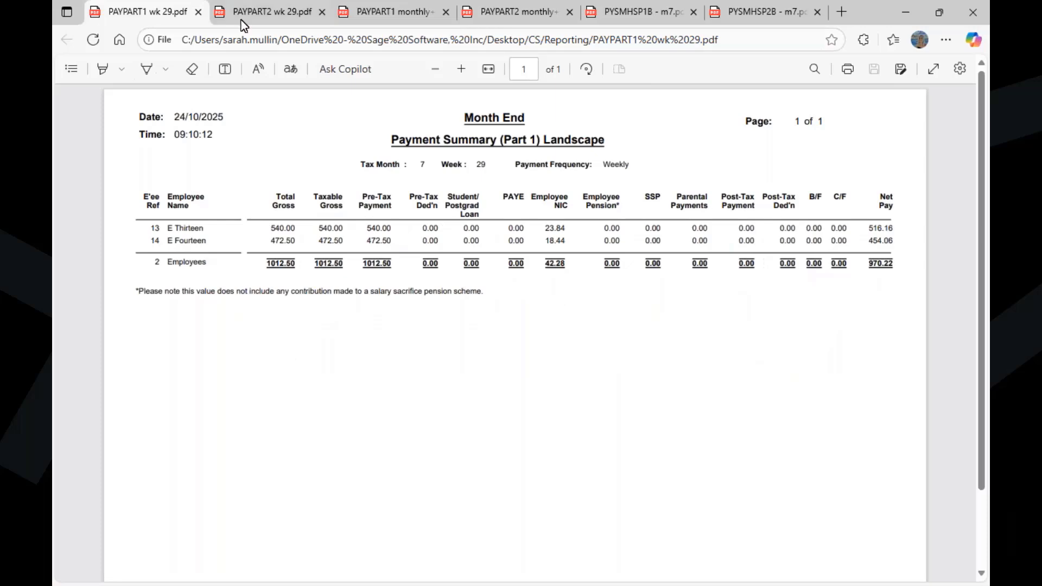
{"action": "left_click", "coordinate": [282, 20]}
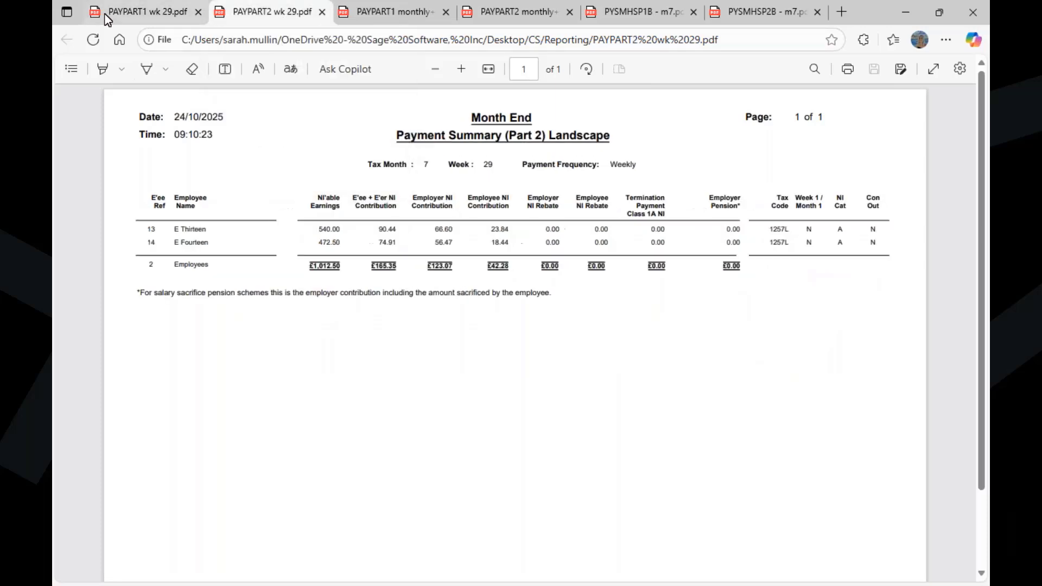
Step: Review the monthly and weekly pages of the month 7, week 30 Payment Summary Part 1 and Part 2 PDFs
{"action": "left_click", "coordinate": [412, 18]}
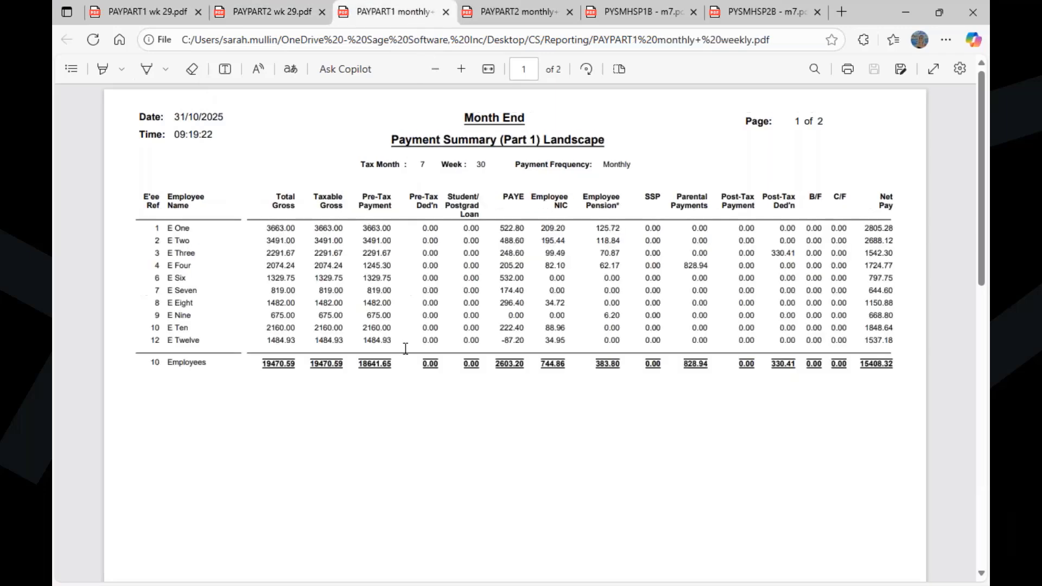
{"action": "scroll", "coordinate": [449, 168], "scroll_direction": "down", "scroll_amount": 5}
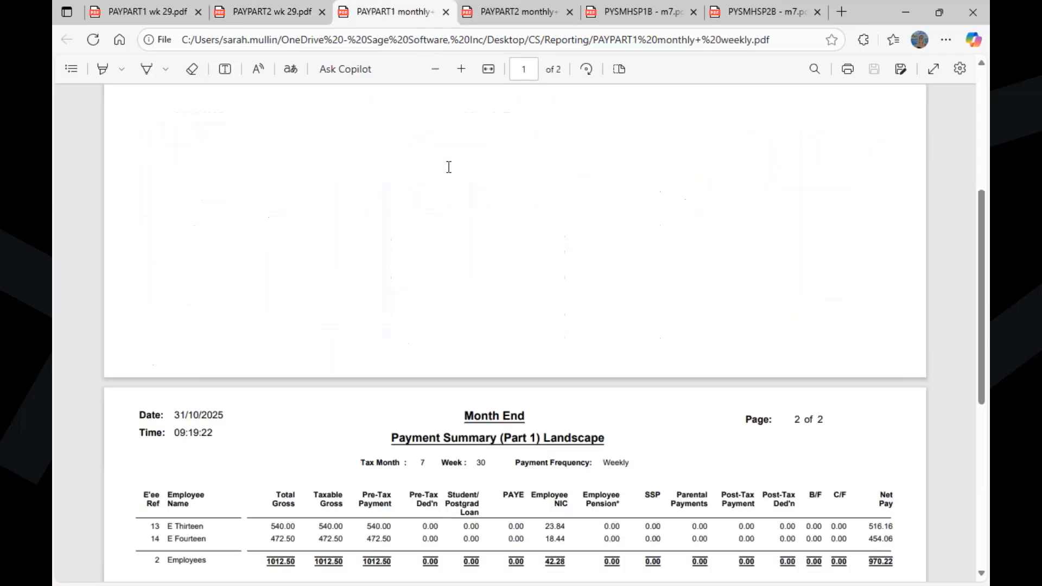
{"action": "scroll", "coordinate": [449, 167], "scroll_direction": "down", "scroll_amount": 5}
{"action": "scroll", "coordinate": [470, 295], "scroll_direction": "up", "scroll_amount": 10}
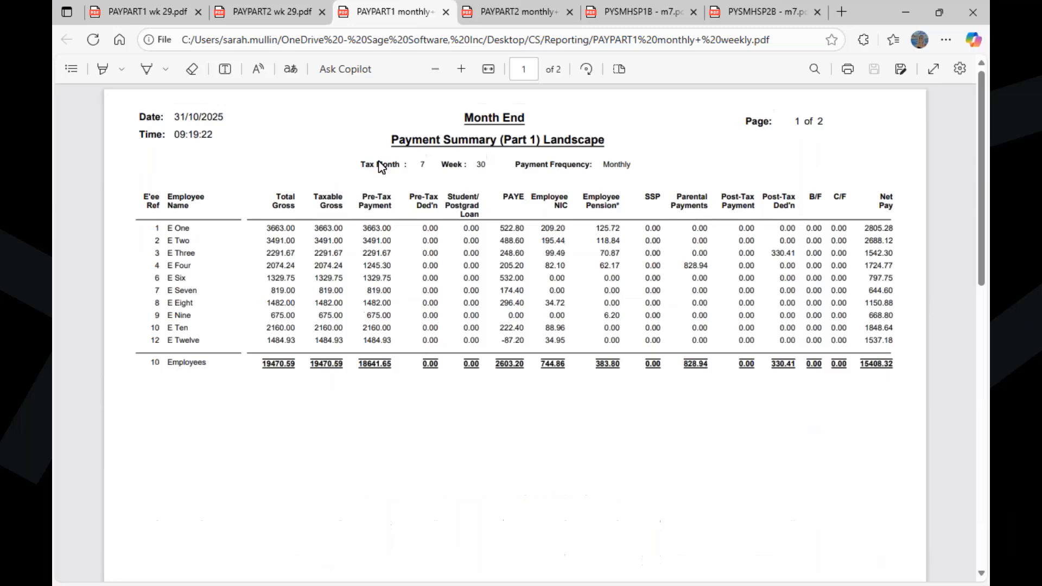
{"action": "scroll", "coordinate": [522, 185], "scroll_direction": "down", "scroll_amount": 9}
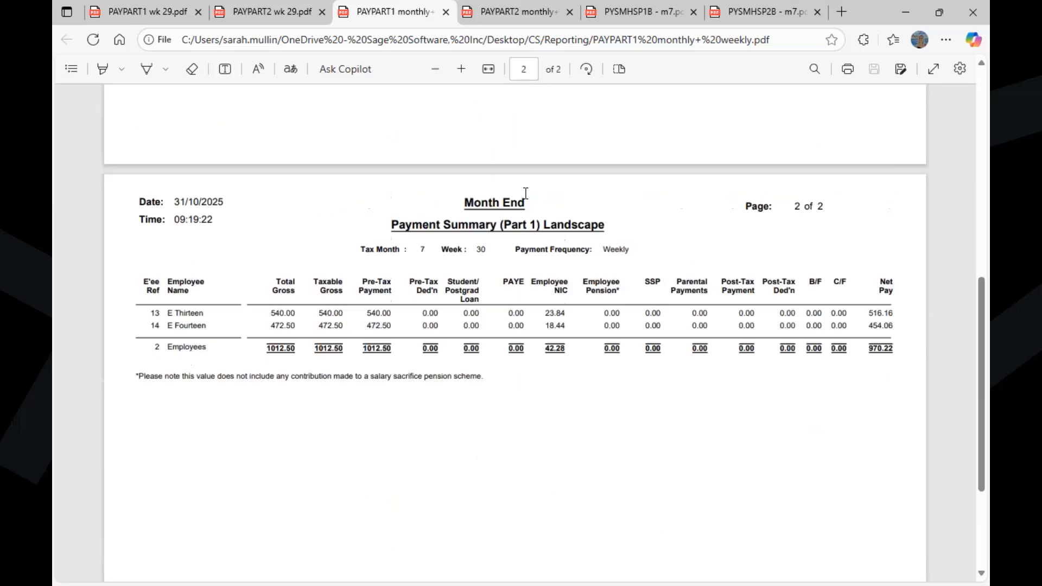
{"action": "scroll", "coordinate": [491, 161], "scroll_direction": "up", "scroll_amount": 9}
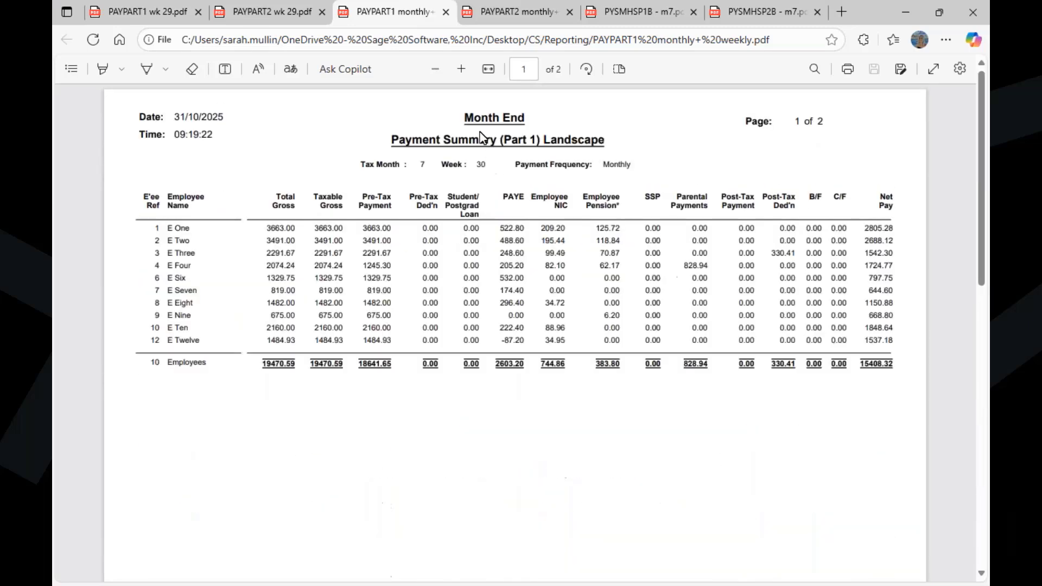
{"action": "key", "text": "ctrl+Tab"}
{"action": "scroll", "coordinate": [487, 260], "scroll_direction": "down", "scroll_amount": 9}
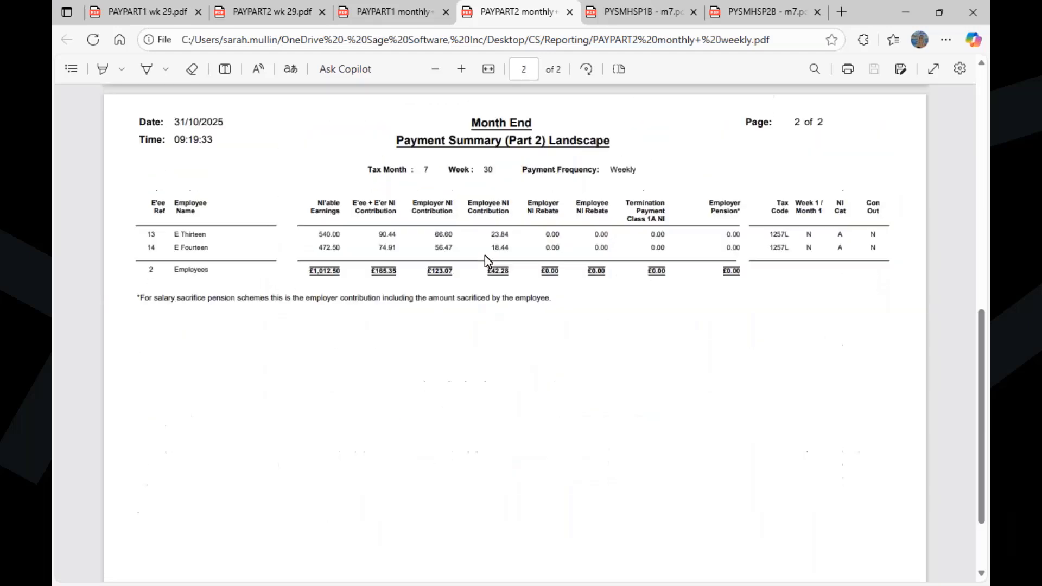
{"action": "scroll", "coordinate": [485, 255], "scroll_direction": "up", "scroll_amount": 9}
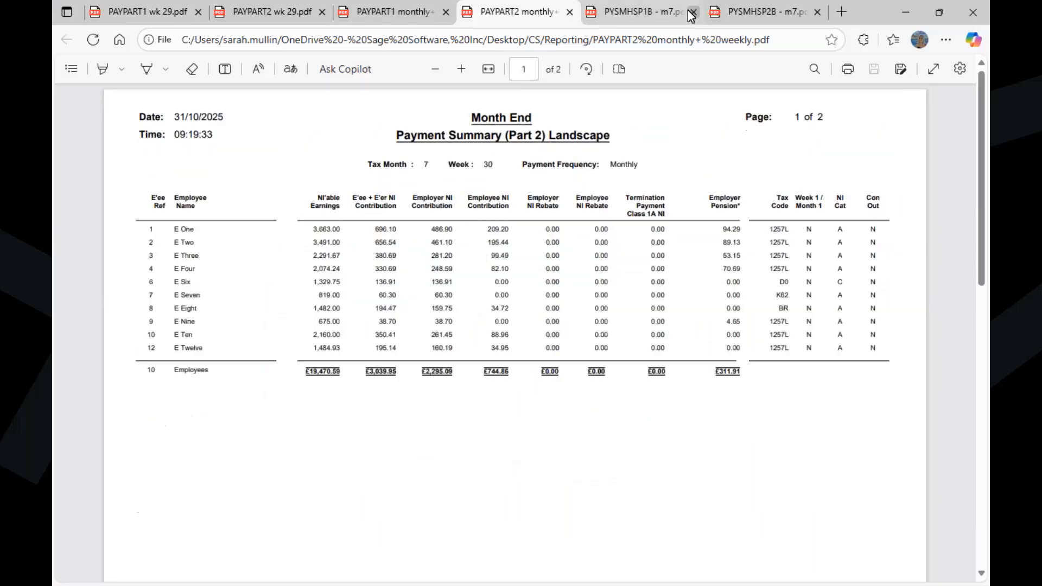
Step: Look through the month 7 Payment Summary History Part 1 and Part 2 PDFs, ending on Part 1
{"action": "left_click", "coordinate": [646, 13]}
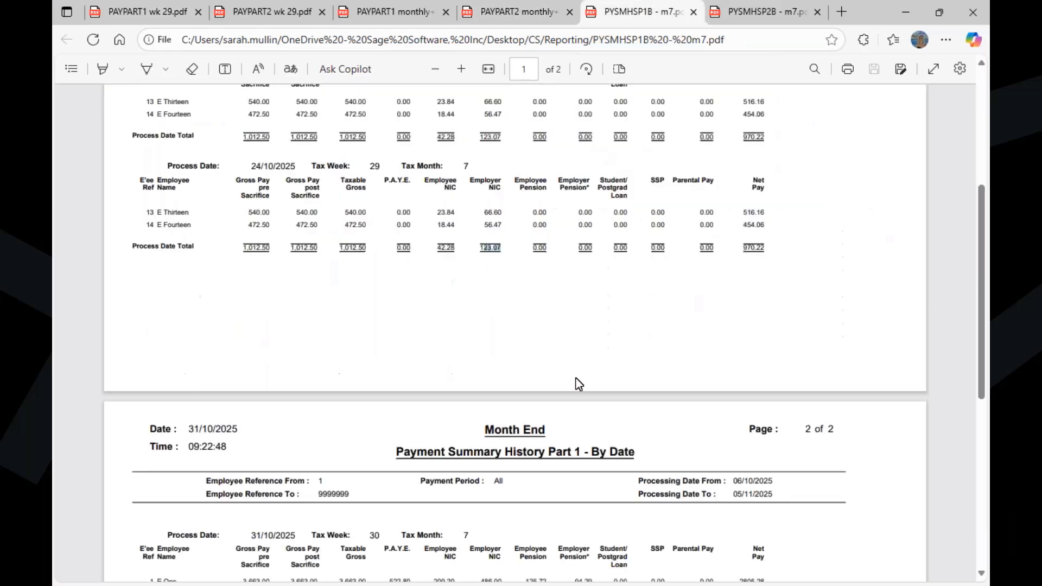
{"action": "scroll", "coordinate": [577, 379], "scroll_direction": "up", "scroll_amount": 5}
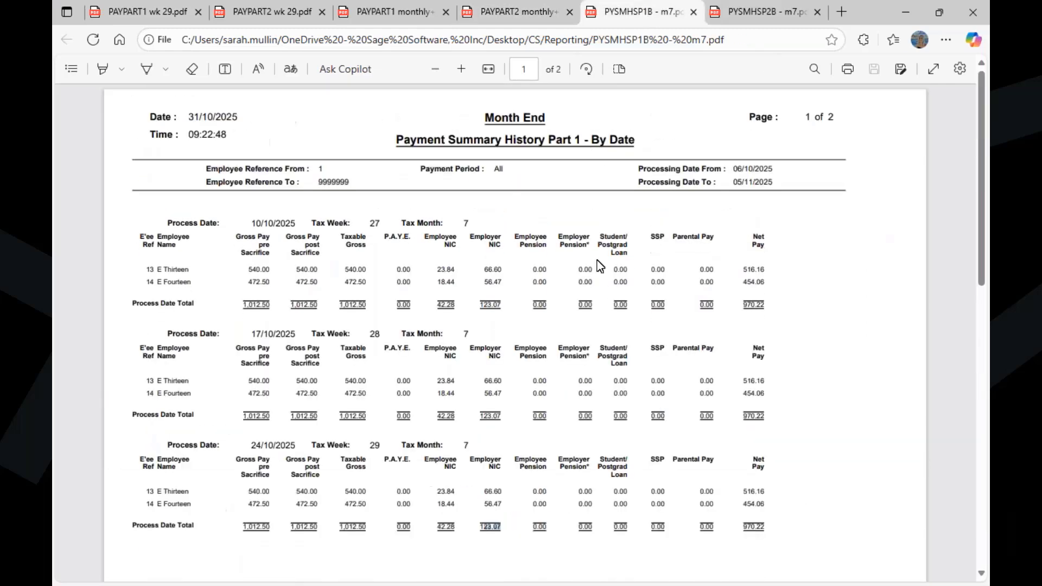
{"action": "left_click", "coordinate": [738, 12]}
{"action": "left_click", "coordinate": [632, 18]}
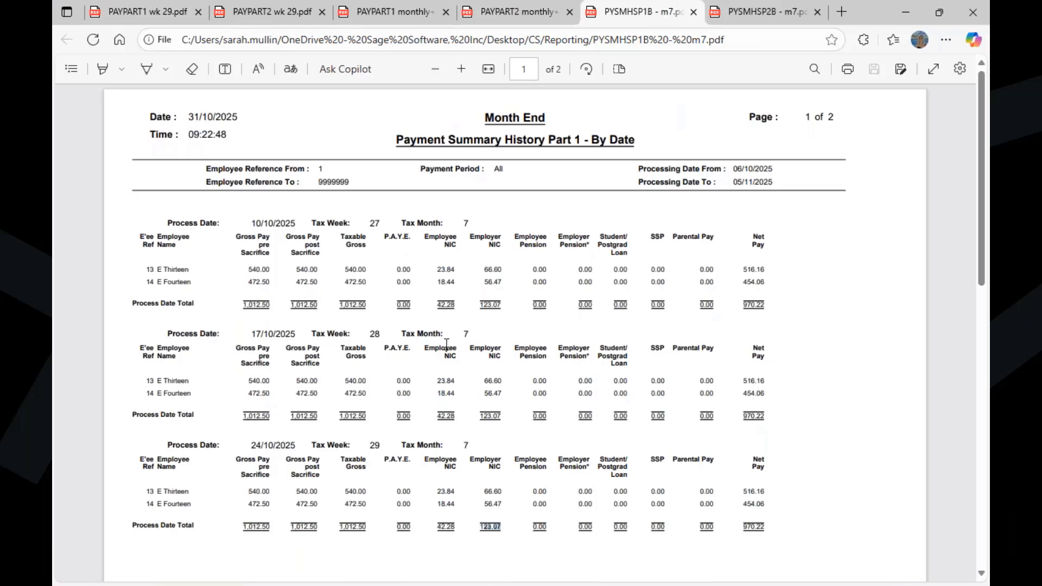
Step: Compare the 24/10/2025 process date totals in the Part 1 history with the week 29 Payment Summary Part 1 totals
{"action": "scroll", "coordinate": [437, 268], "scroll_direction": "down", "scroll_amount": 4}
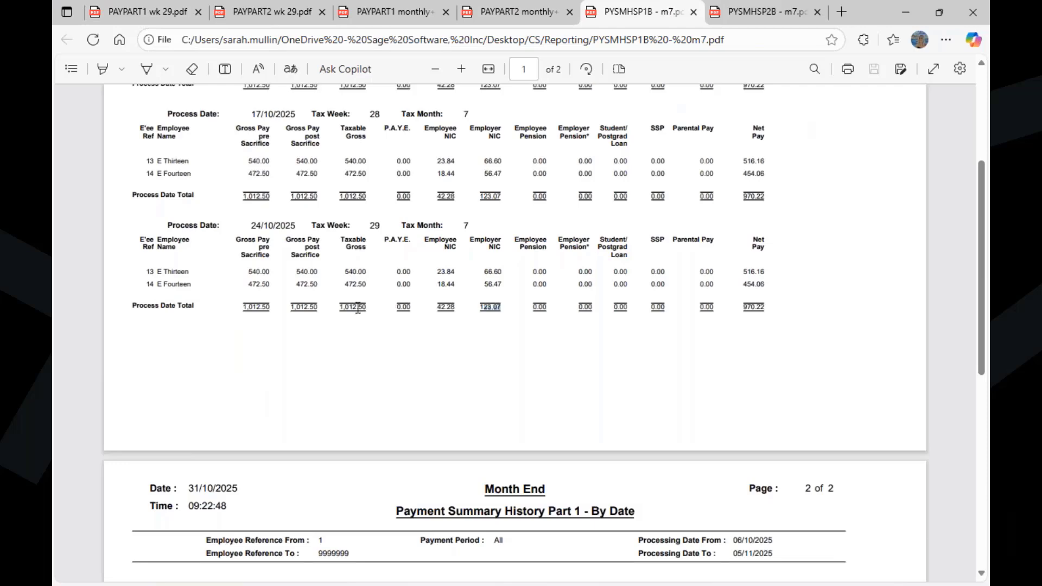
{"action": "left_click", "coordinate": [163, 11]}
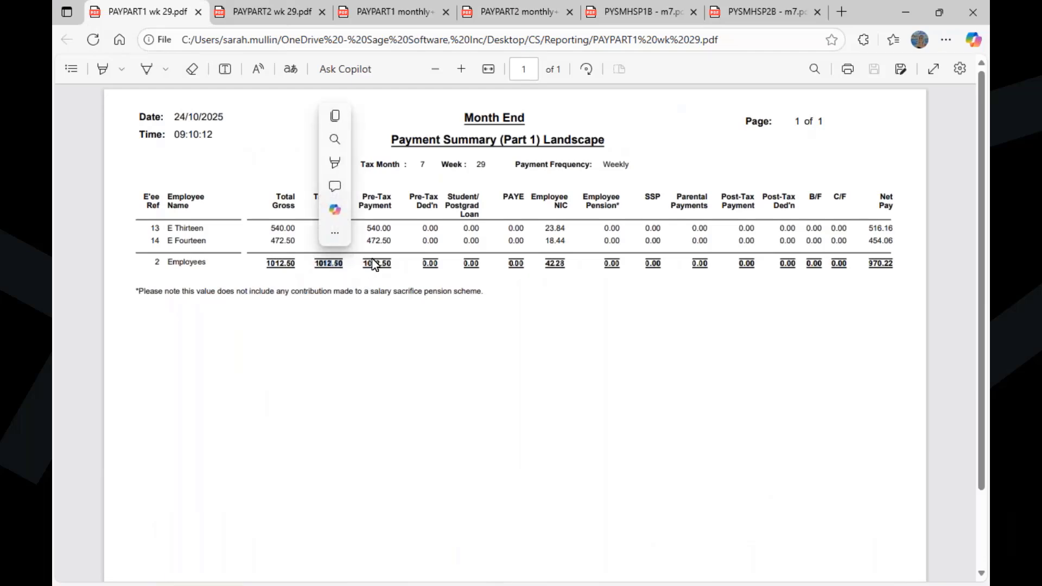
{"action": "left_click", "coordinate": [624, 10]}
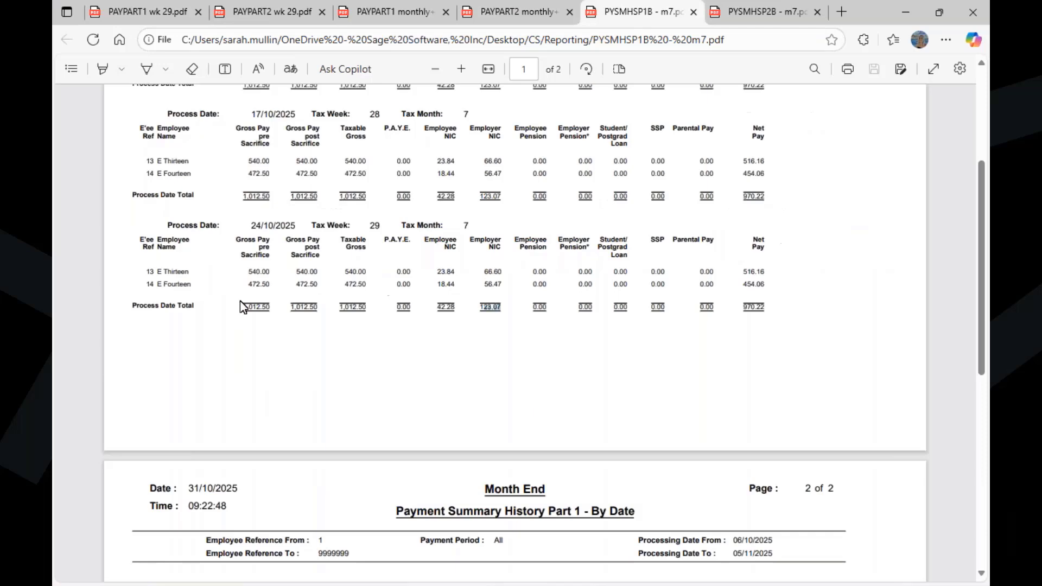
{"action": "left_click_drag", "start_coordinate": [321, 305], "coordinate": [285, 309]}
{"action": "left_click", "coordinate": [367, 405]}
Step: Examine the 31/10/2025 process date and report totals in the Part 1 history, highlighting the P.A.Y.E. report total
{"action": "scroll", "coordinate": [372, 279], "scroll_direction": "down", "scroll_amount": 7}
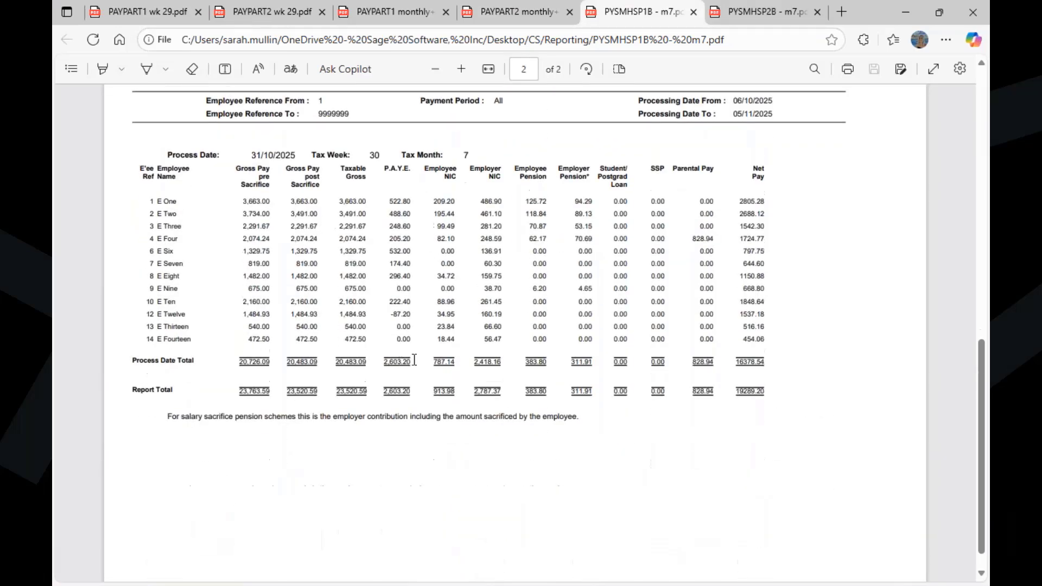
{"action": "scroll", "coordinate": [430, 373], "scroll_direction": "down", "scroll_amount": 1}
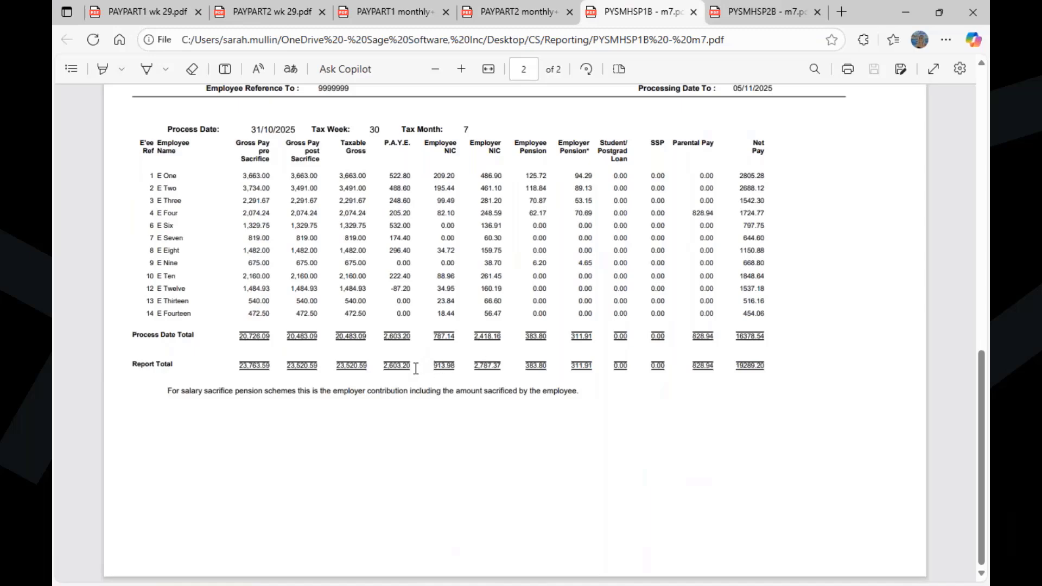
{"action": "left_click_drag", "start_coordinate": [414, 365], "coordinate": [380, 375]}
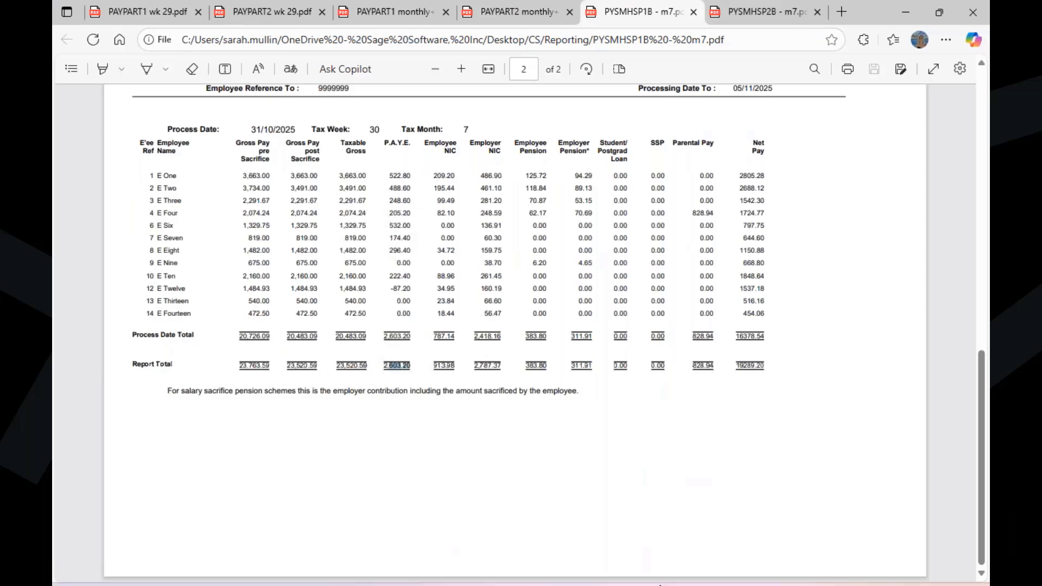
Step: Switch to the Form P32 preview in Sage 50 Payroll, check its PAYE income tax and NI figures, and minimise it
{"action": "mouse_move", "coordinate": [700, 575]}
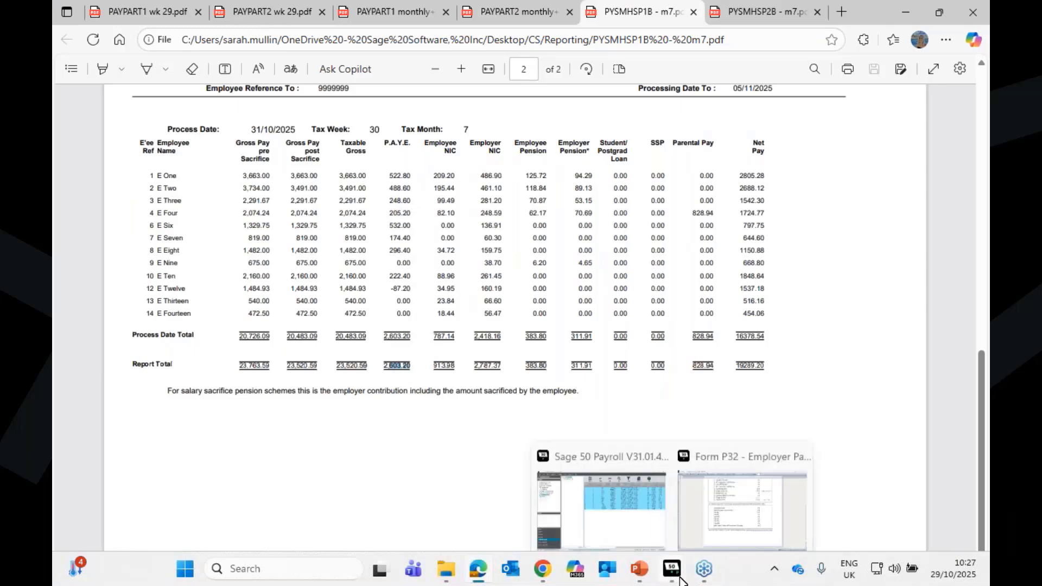
{"action": "left_click", "coordinate": [763, 520]}
{"action": "scroll", "coordinate": [735, 485], "scroll_direction": "up", "scroll_amount": 5}
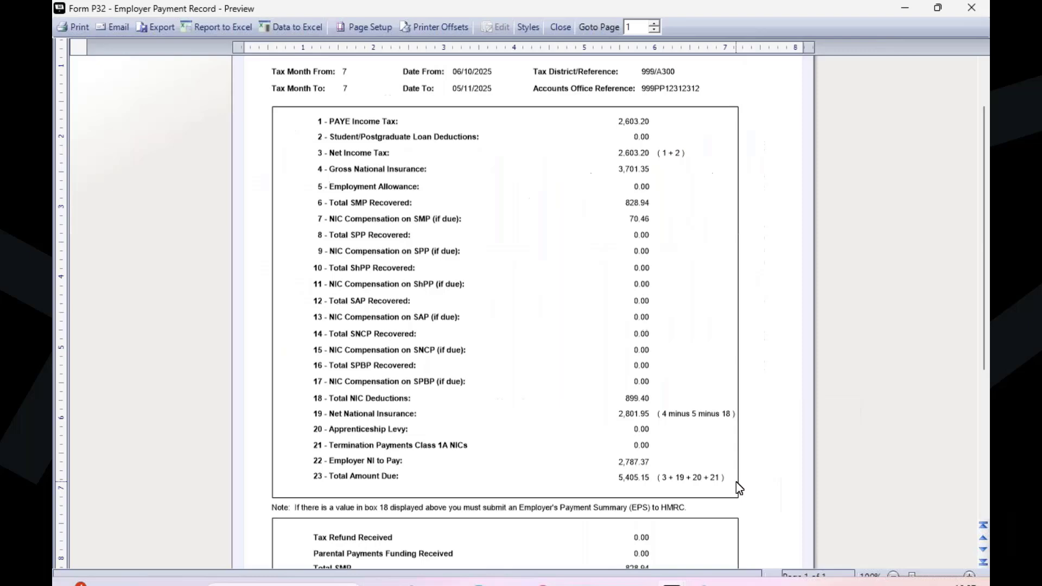
{"action": "scroll", "coordinate": [739, 487], "scroll_direction": "up", "scroll_amount": 2}
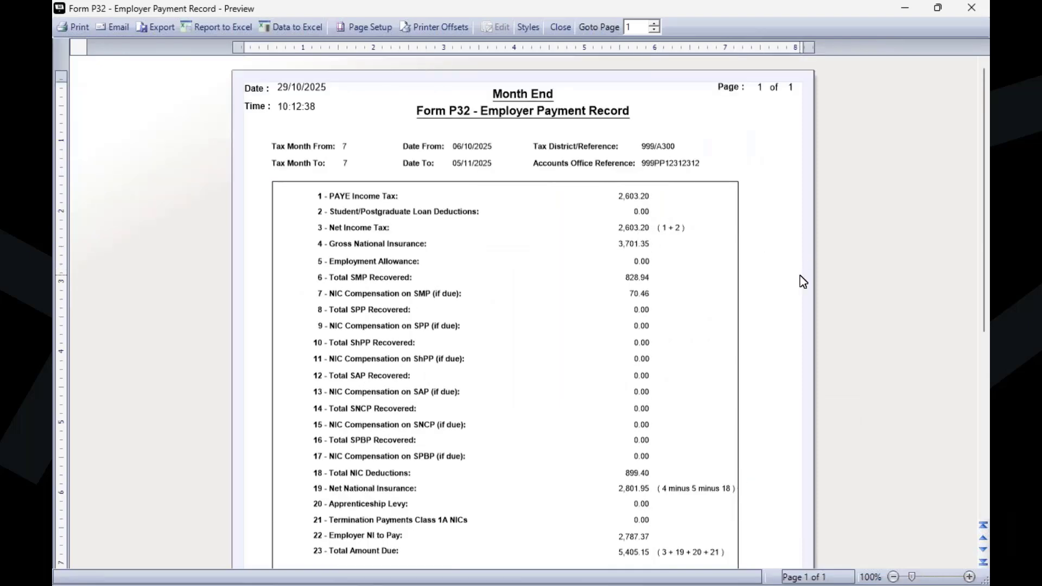
{"action": "left_click", "coordinate": [897, 2]}
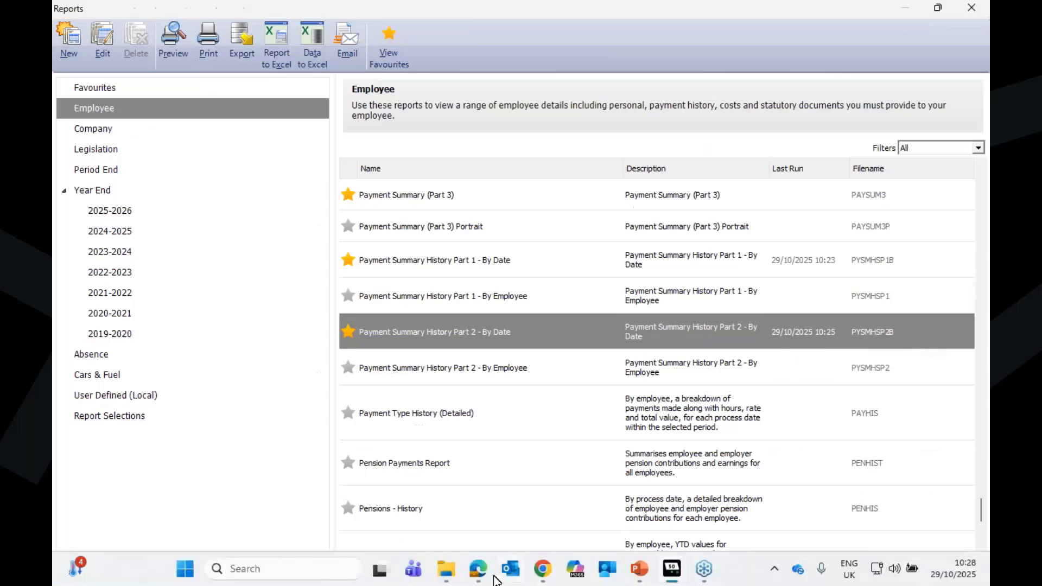
Step: Return to the Part 1 history PDF in Edge and review the 31/10/2025 employee figures, process date total and report total
{"action": "left_click", "coordinate": [478, 571]}
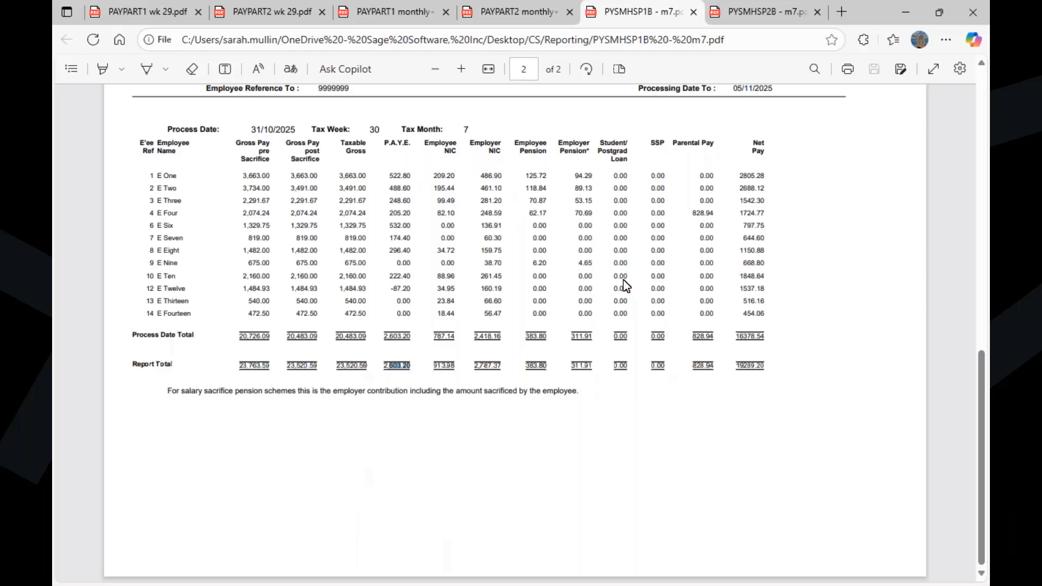
{"action": "left_click", "coordinate": [412, 343]}
{"action": "scroll", "coordinate": [751, 399], "scroll_direction": "up", "scroll_amount": 2}
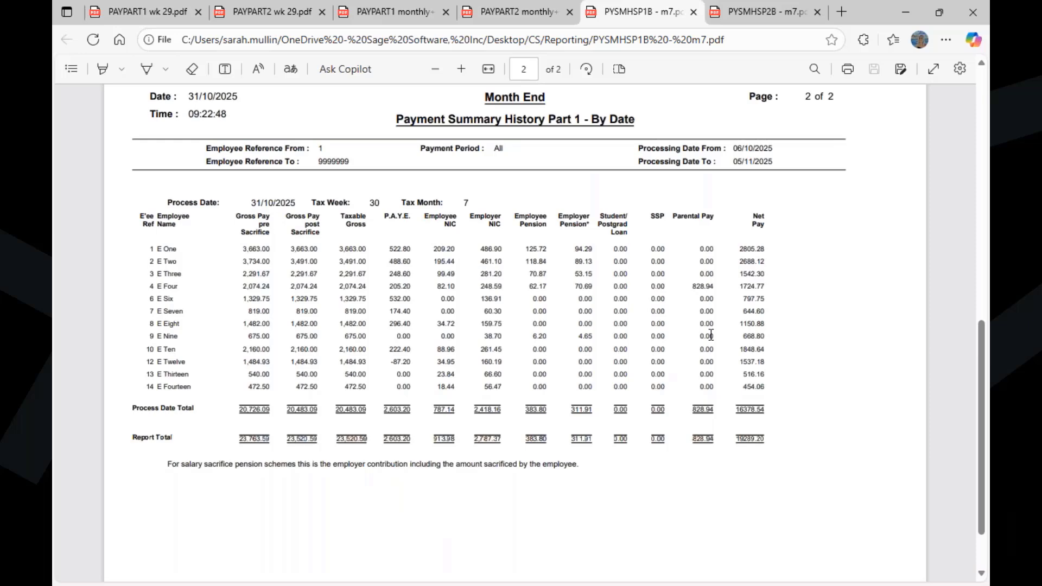
{"action": "scroll", "coordinate": [712, 334], "scroll_direction": "down", "scroll_amount": 2}
{"action": "scroll", "coordinate": [732, 327], "scroll_direction": "up", "scroll_amount": 8}
{"action": "scroll", "coordinate": [727, 369], "scroll_direction": "down", "scroll_amount": 5}
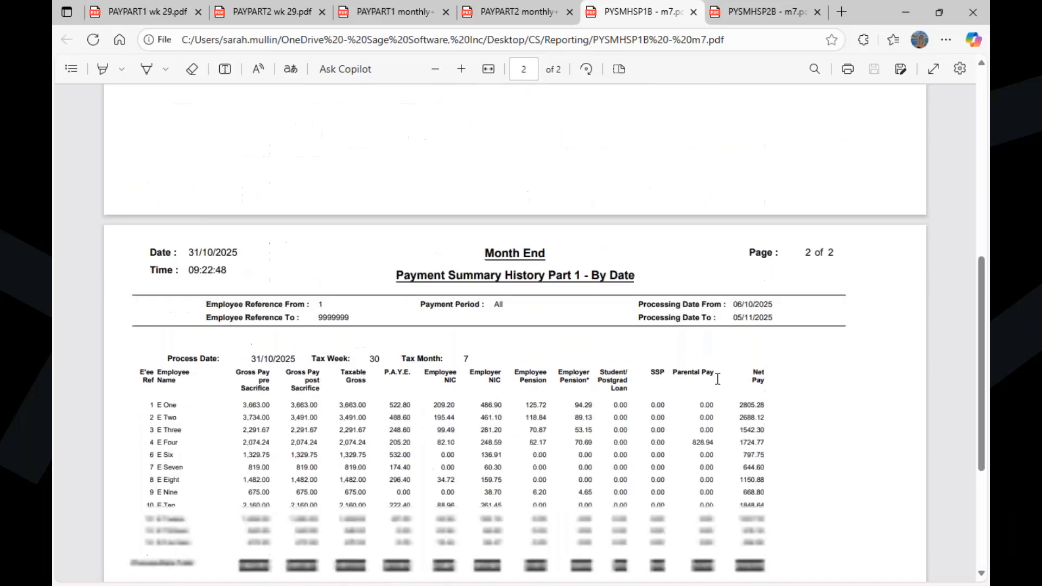
{"action": "scroll", "coordinate": [717, 378], "scroll_direction": "down", "scroll_amount": 4}
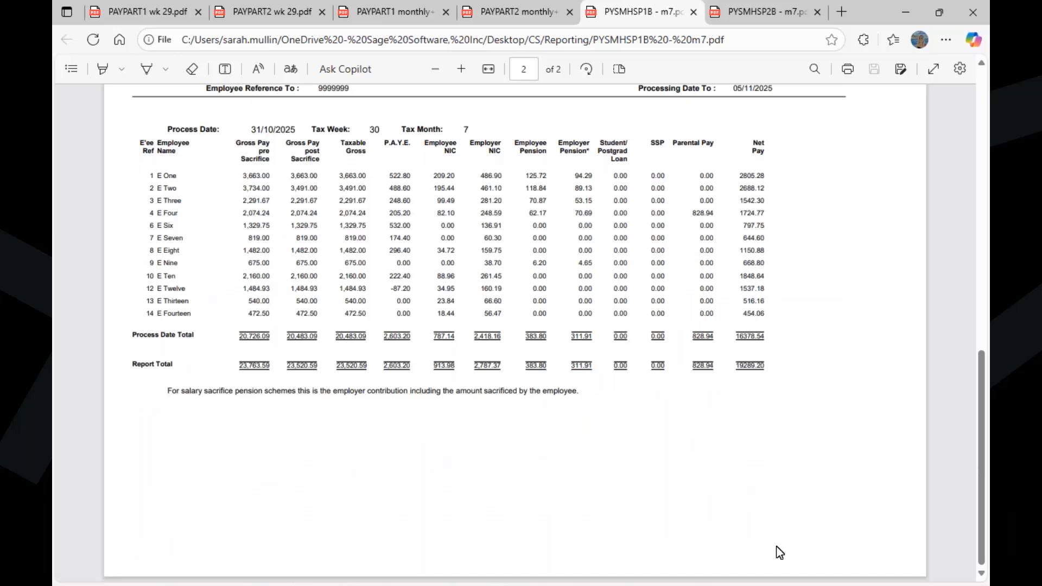
Step: Switch to the Reports window in Sage 50 Payroll and select Form P32 - Payment Summary Reconciliation among the Period End reports
{"action": "mouse_move", "coordinate": [662, 581]}
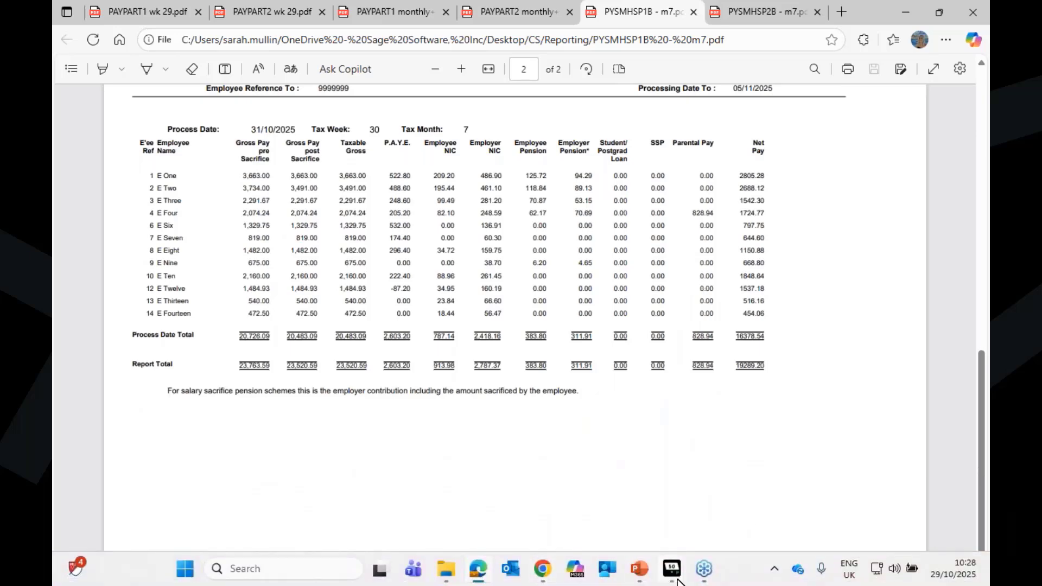
{"action": "left_click", "coordinate": [631, 503]}
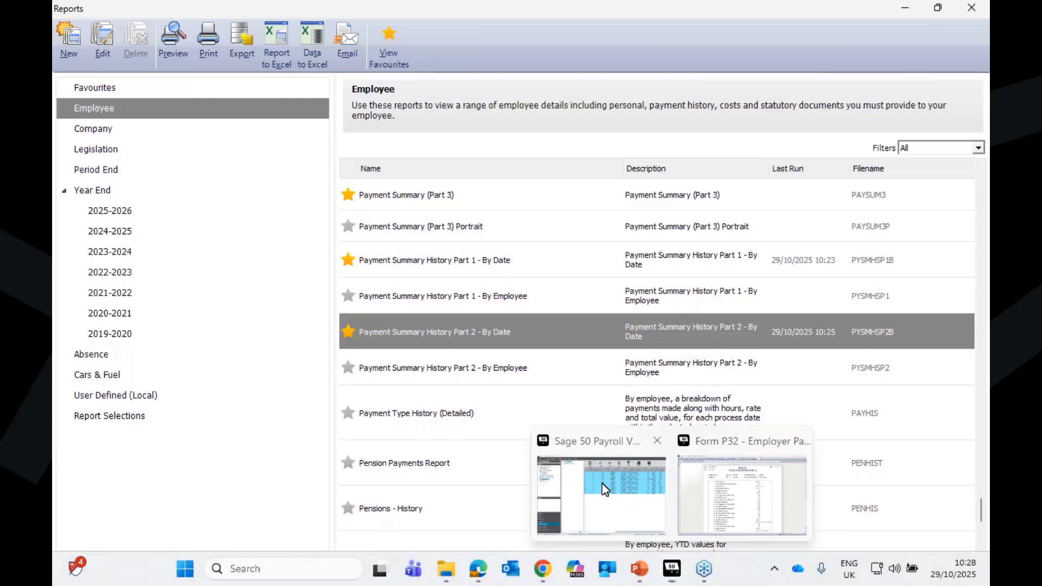
{"action": "mouse_move", "coordinate": [529, 197]}
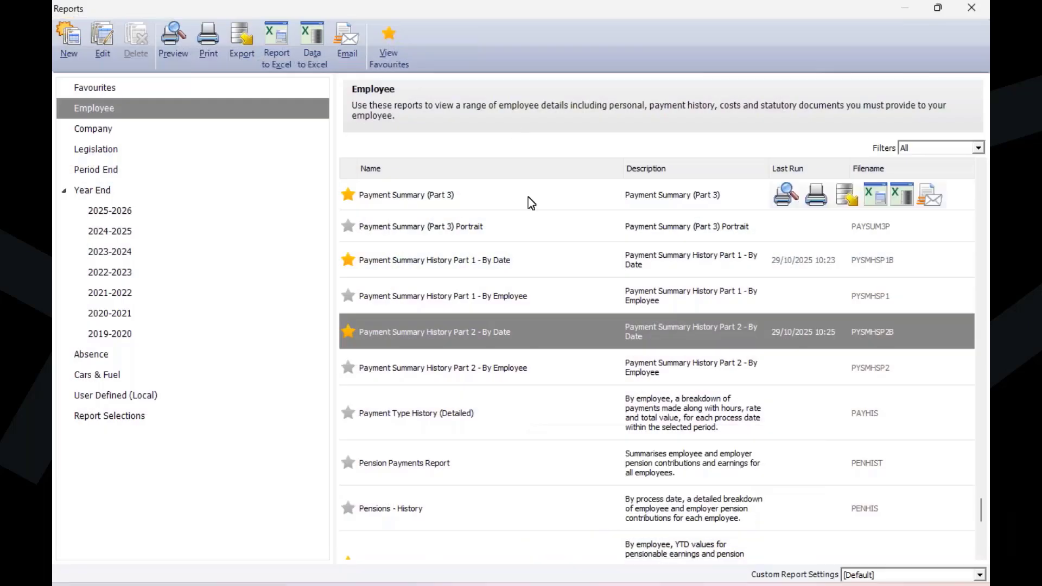
{"action": "left_click", "coordinate": [111, 170]}
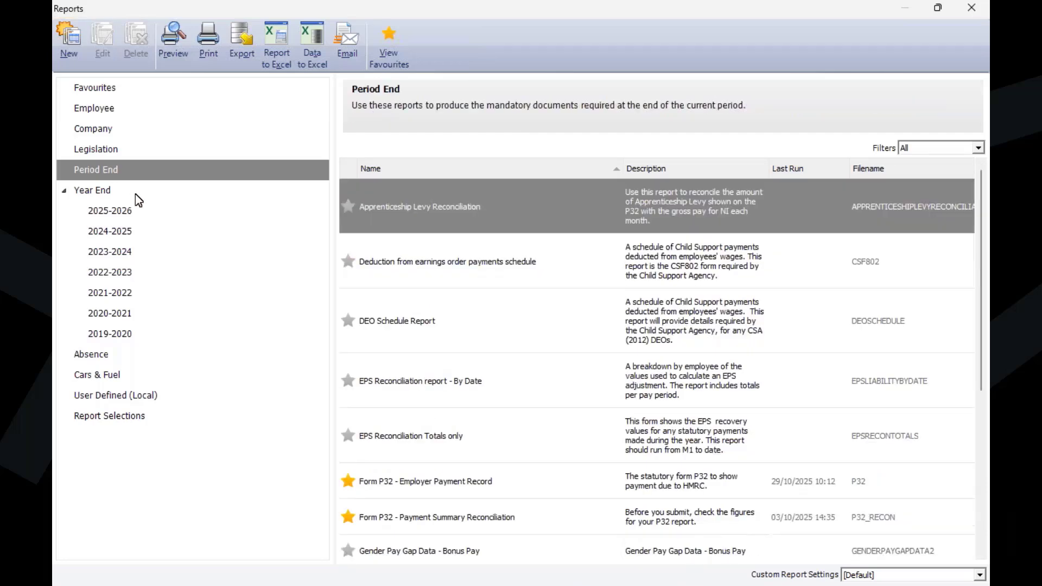
{"action": "left_click", "coordinate": [490, 529]}
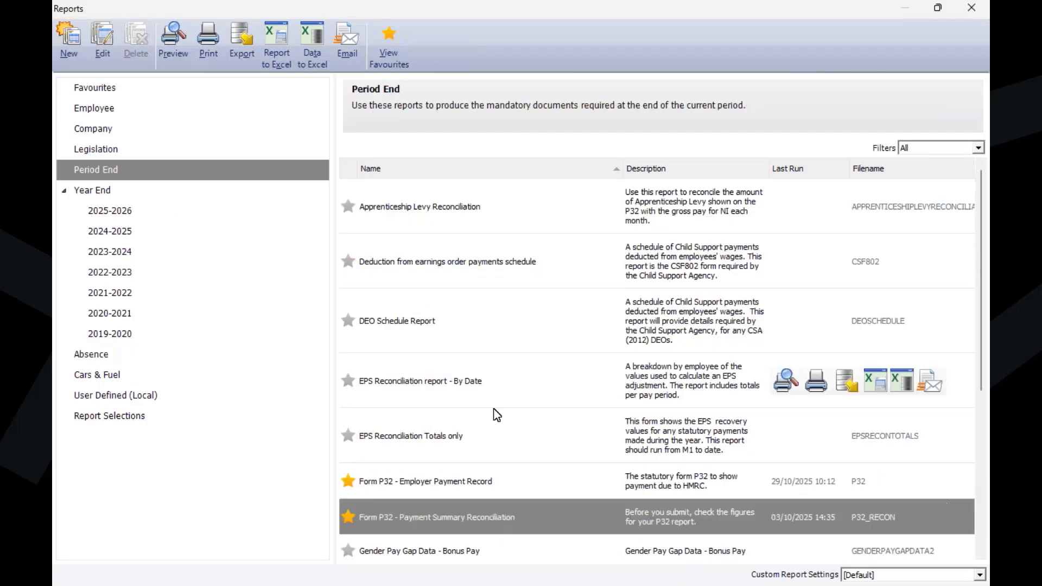
{"action": "mouse_move", "coordinate": [466, 529]}
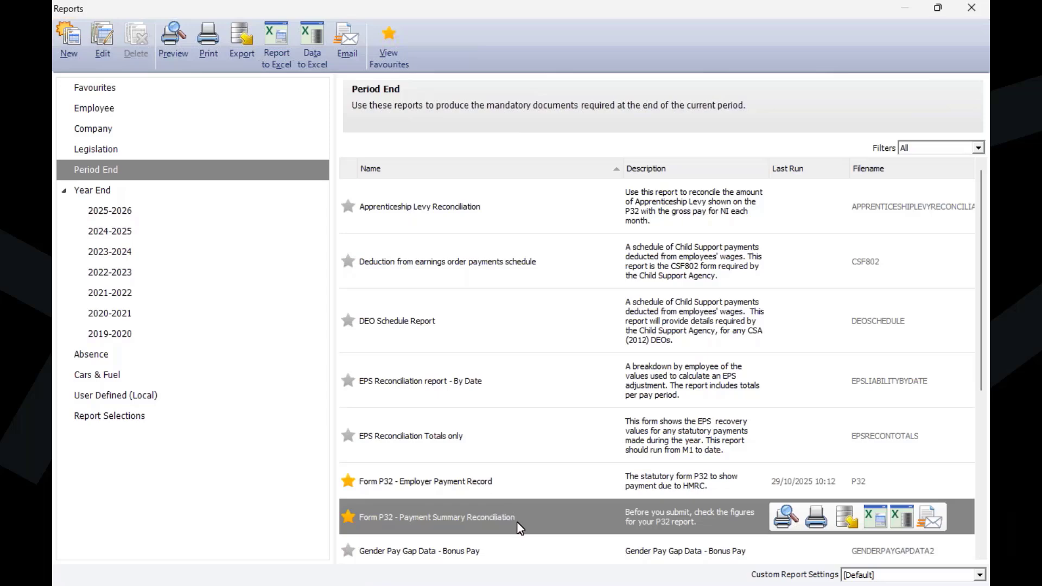
{"action": "scroll", "coordinate": [959, 278], "scroll_direction": "down", "scroll_amount": 5}
{"action": "scroll", "coordinate": [598, 255], "scroll_direction": "up", "scroll_amount": 3}
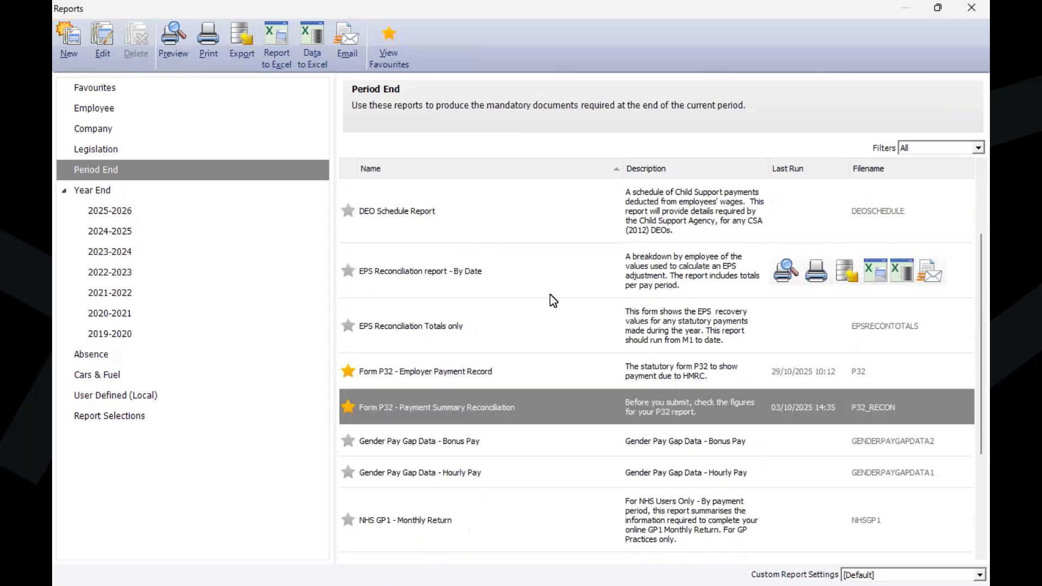
{"action": "mouse_move", "coordinate": [731, 395]}
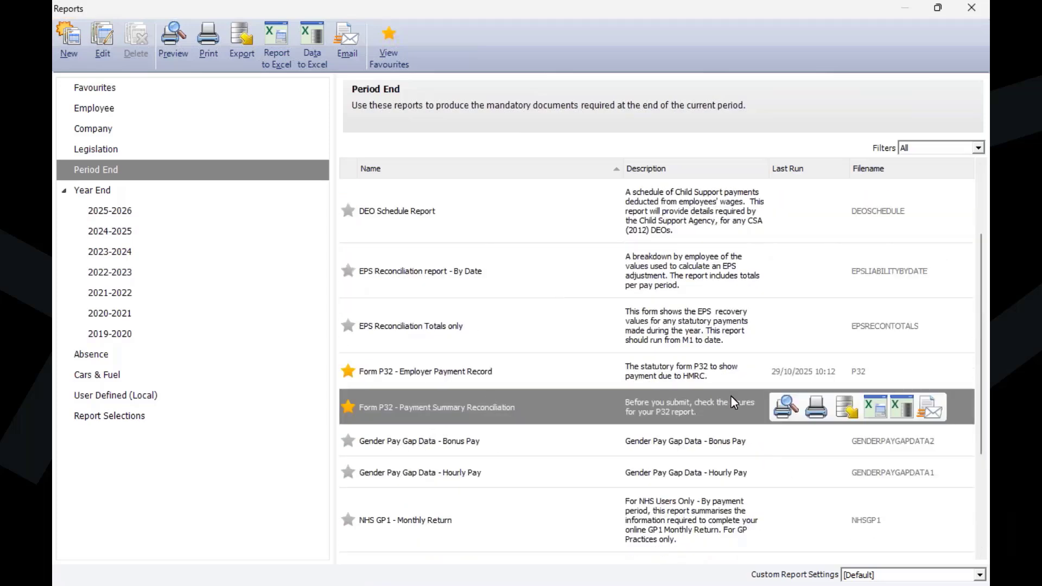
{"action": "mouse_move", "coordinate": [727, 362]}
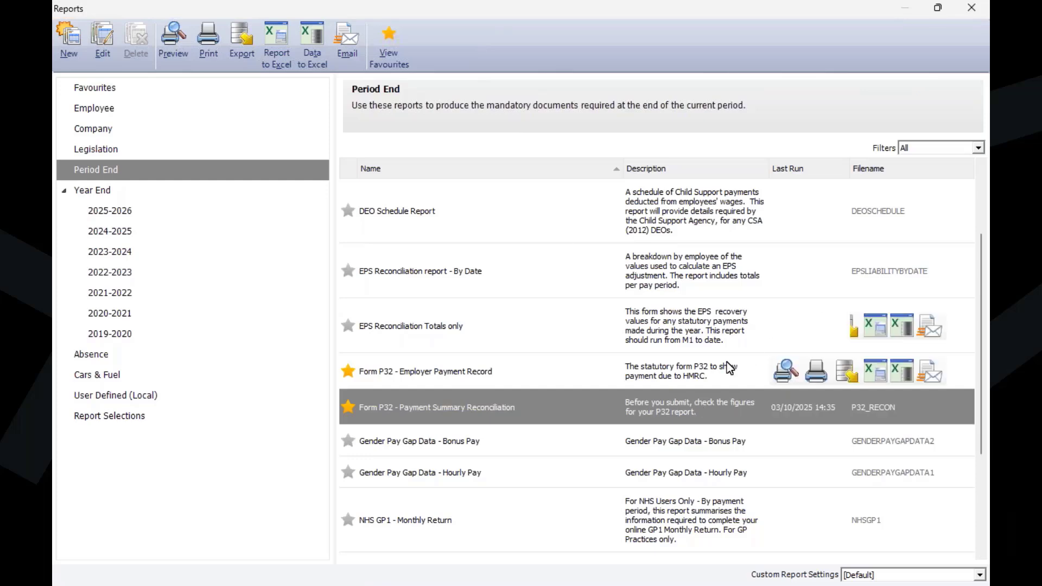
Step: Preview the Form P32 - Payment Summary Reconciliation report for tax months 7 to 7
{"action": "mouse_move", "coordinate": [786, 407]}
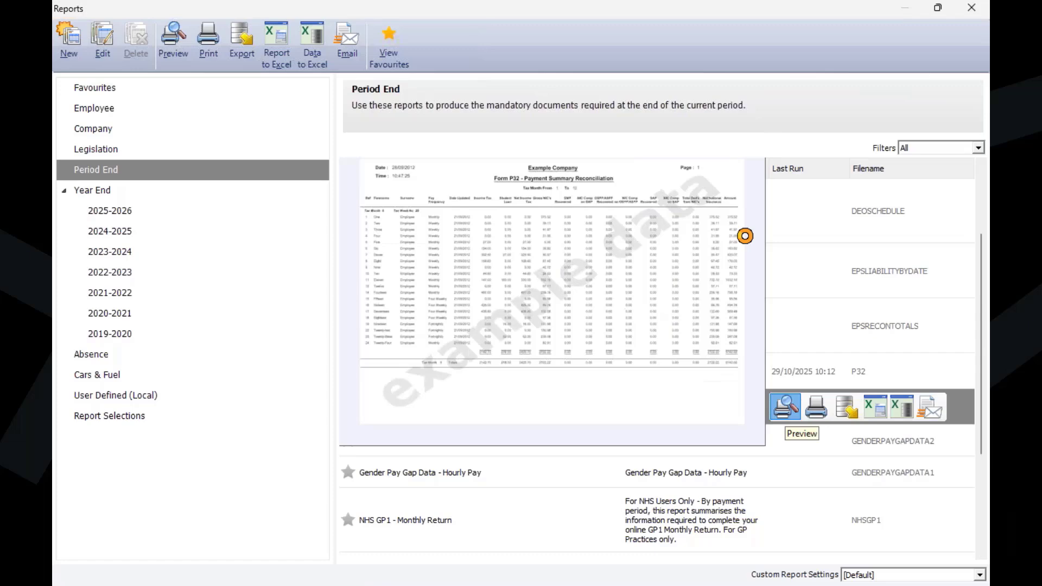
{"action": "left_click", "coordinate": [745, 236]}
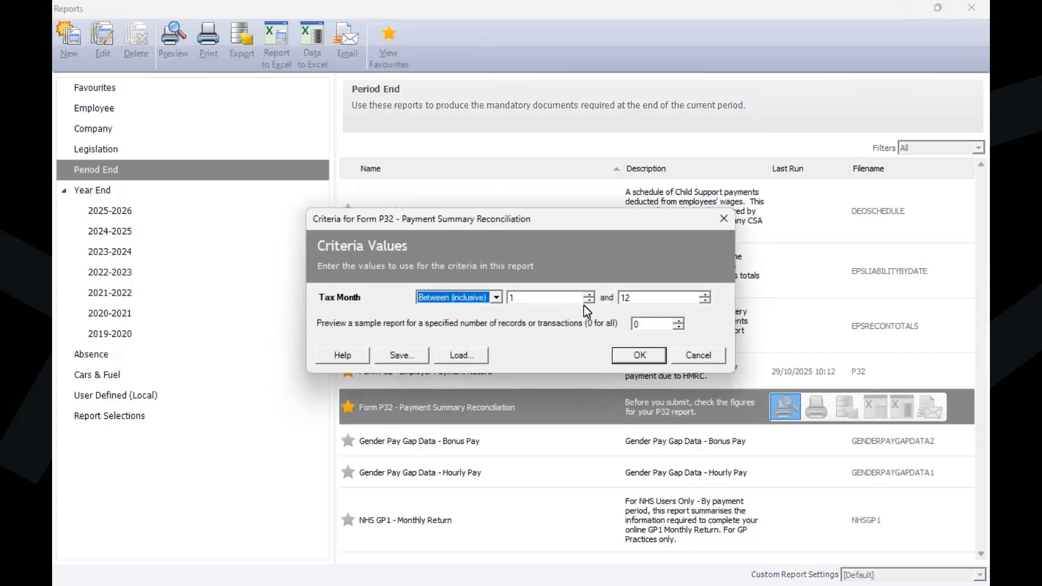
{"action": "left_click", "coordinate": [539, 300]}
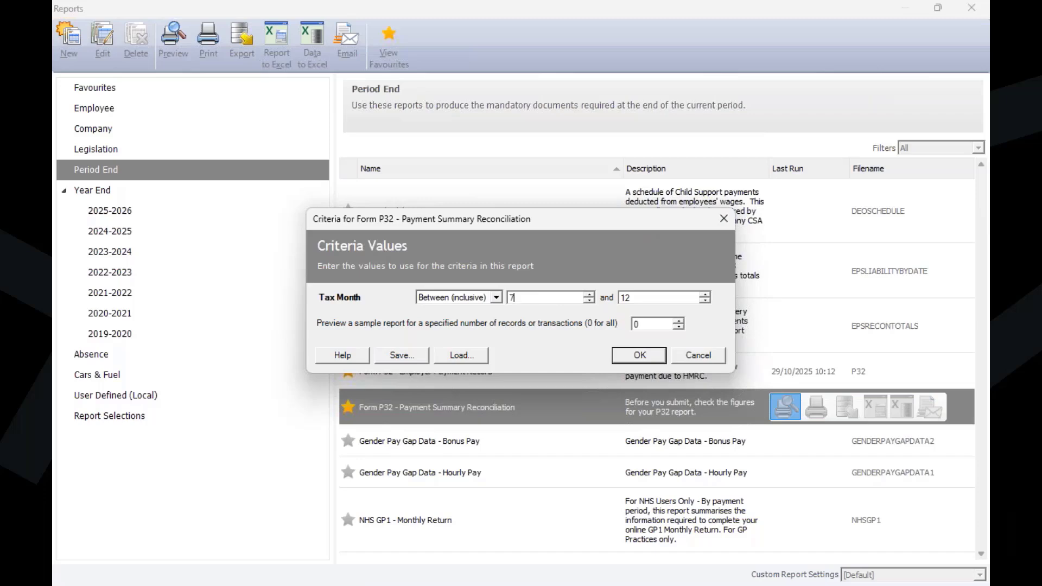
{"action": "type", "text": "7"}
{"action": "key", "text": "Tab"}
{"action": "left_click", "coordinate": [646, 357]}
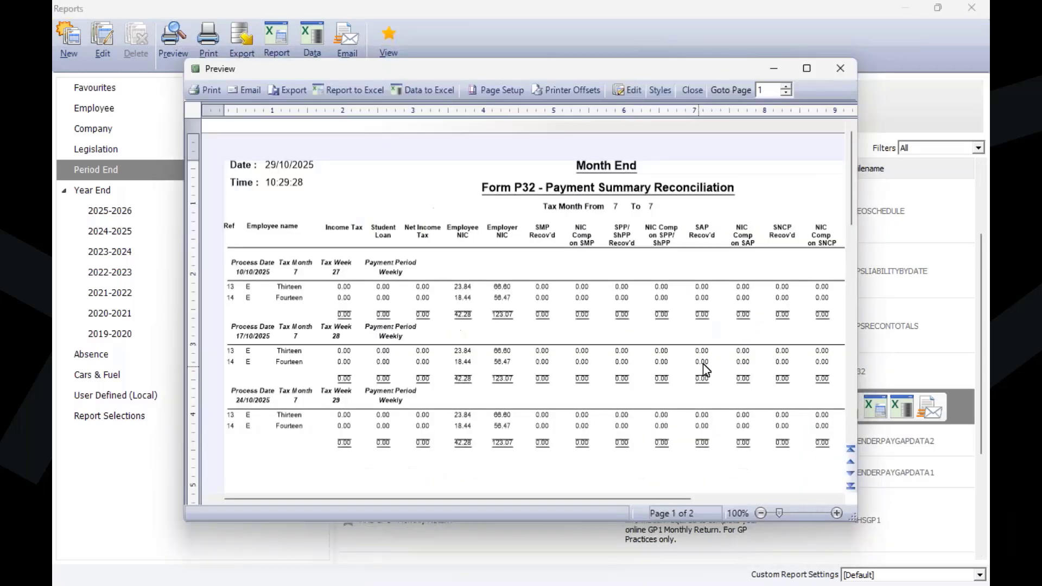
Step: Review both pages of the reconciliation preview, checking the weekly and monthly process date figures, tax month totals and report totals
{"action": "scroll", "coordinate": [558, 314], "scroll_direction": "down", "scroll_amount": 5}
{"action": "scroll", "coordinate": [562, 322], "scroll_direction": "down", "scroll_amount": 6}
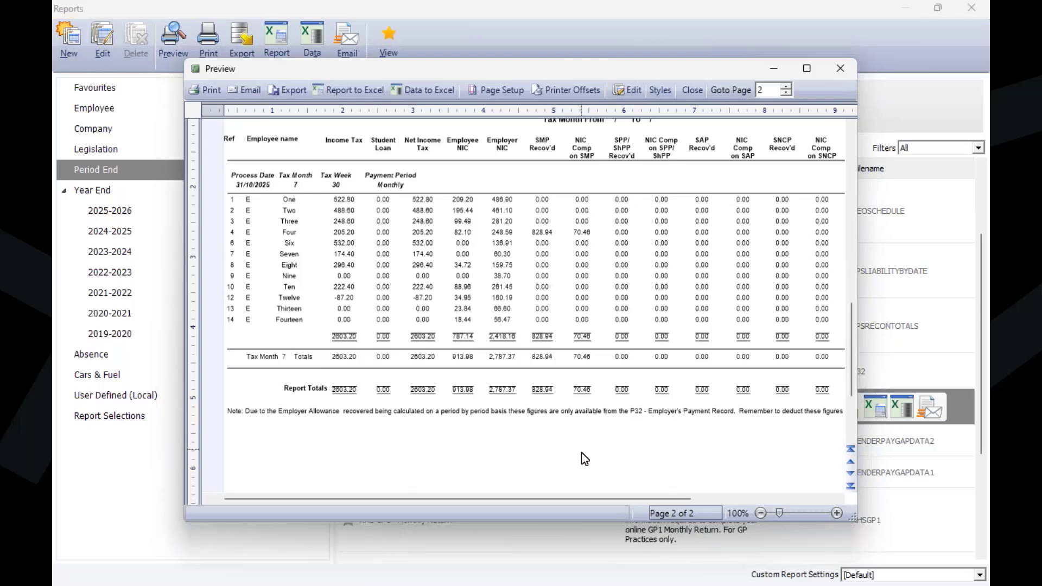
{"action": "scroll", "coordinate": [581, 454], "scroll_direction": "up", "scroll_amount": 5}
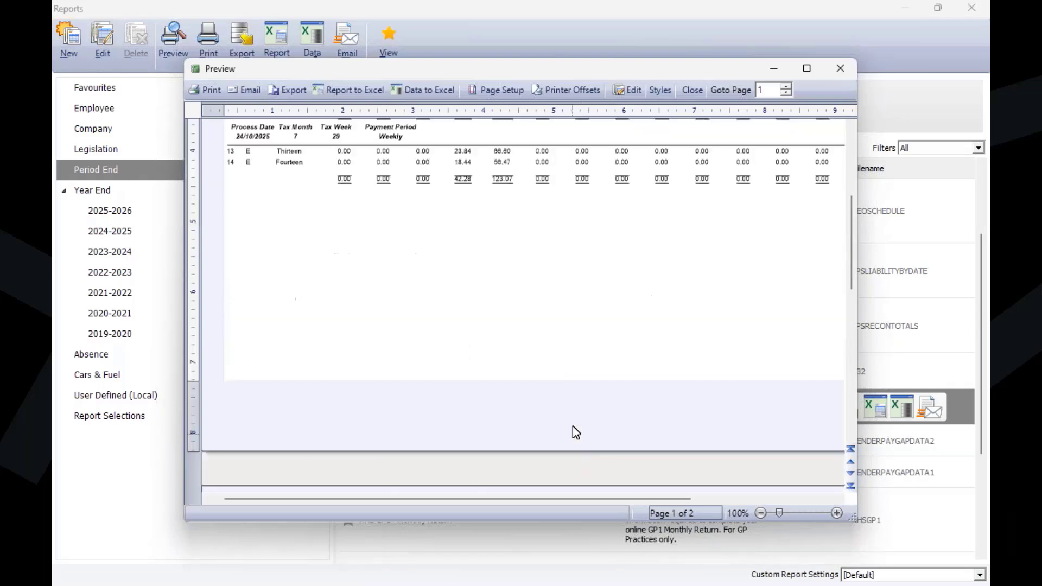
{"action": "scroll", "coordinate": [572, 429], "scroll_direction": "up", "scroll_amount": 4}
Step: Close the reconciliation preview and the Reports window to return to the employee list
{"action": "left_click", "coordinate": [841, 68]}
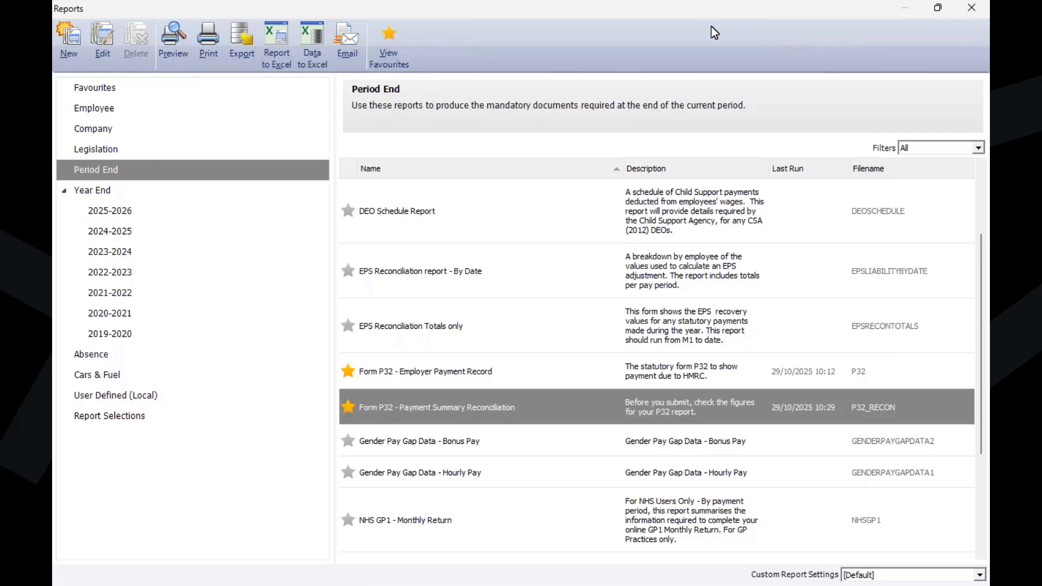
{"action": "left_click", "coordinate": [976, 6]}
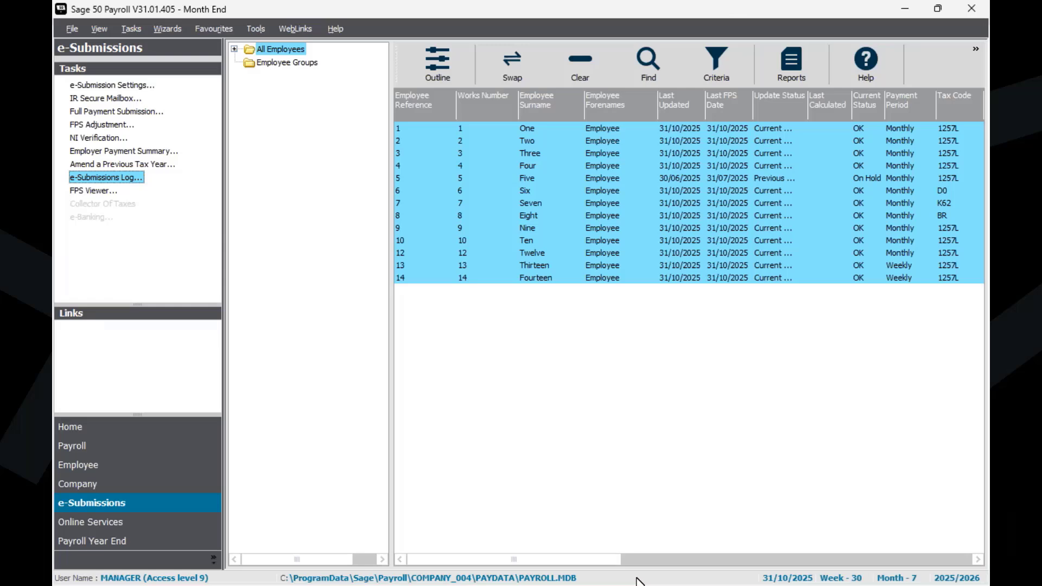
{"action": "left_click", "coordinate": [641, 585]}
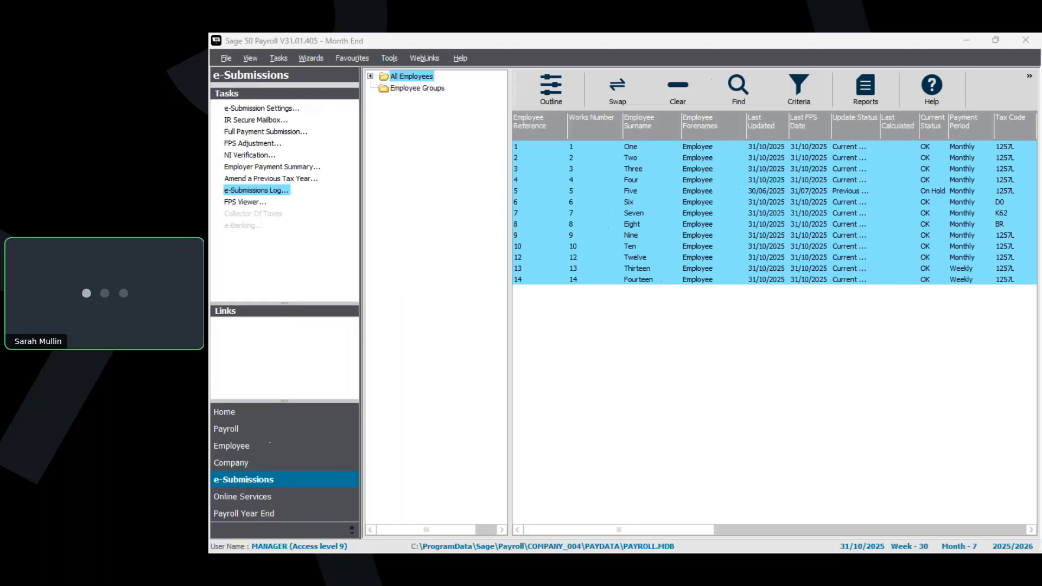
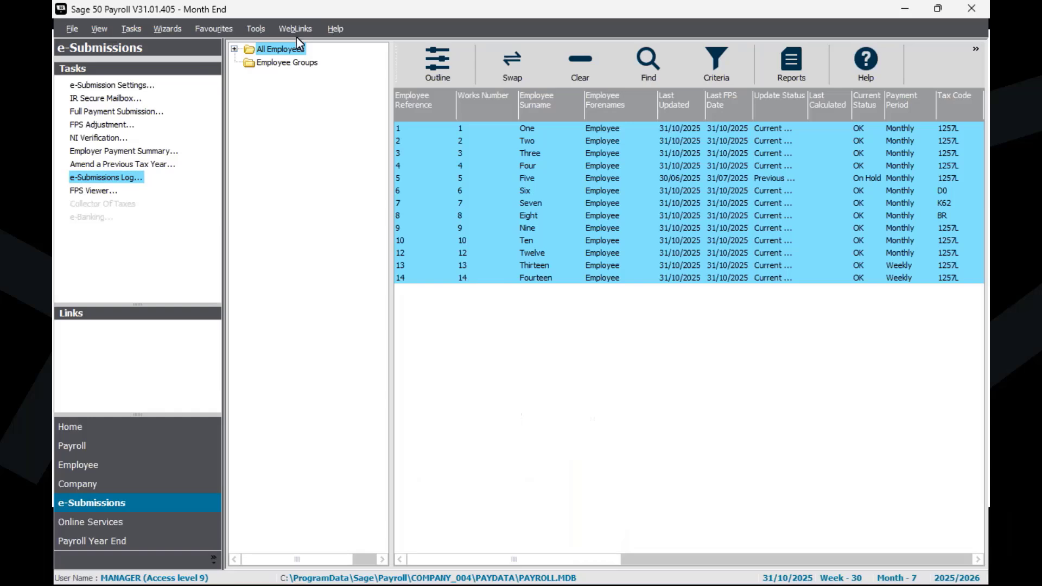
Step: Open the Employment Allowance company and log on as manager with the account password
{"action": "left_click", "coordinate": [71, 29]}
{"action": "left_click", "coordinate": [115, 69]}
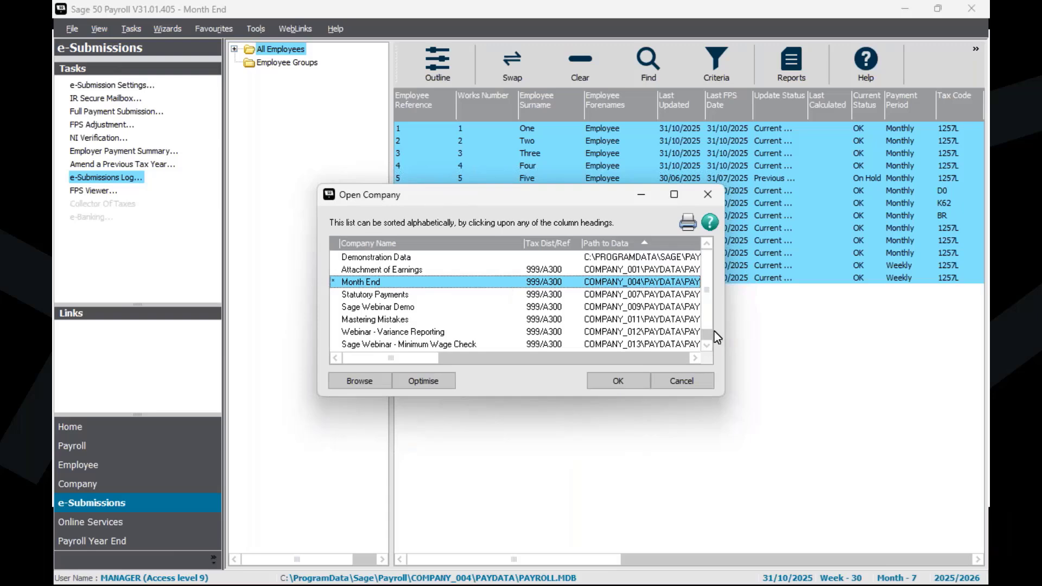
{"action": "scroll", "coordinate": [700, 341], "scroll_direction": "down", "scroll_amount": 1}
{"action": "left_click", "coordinate": [679, 344]}
{"action": "left_click", "coordinate": [636, 386]}
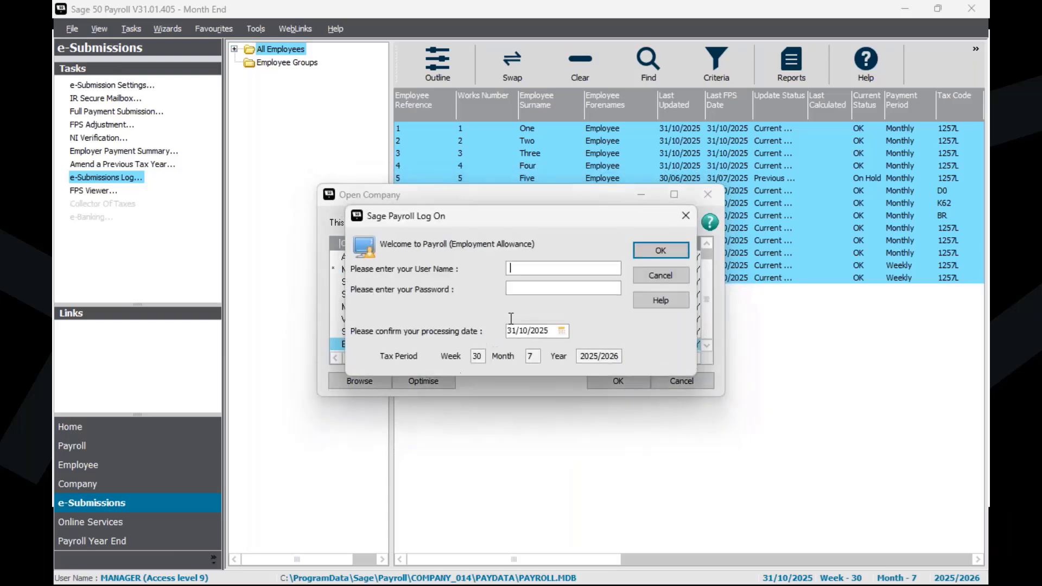
{"action": "type", "text": "manager"}
{"action": "key", "text": "Tab"}
{"action": "type", "text": "*"}
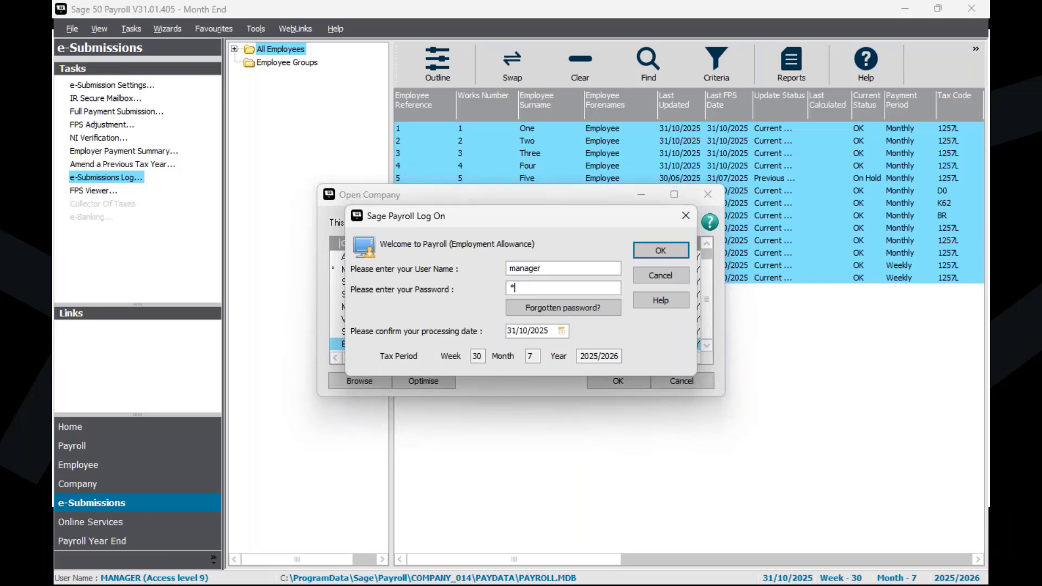
{"action": "key", "text": "Return"}
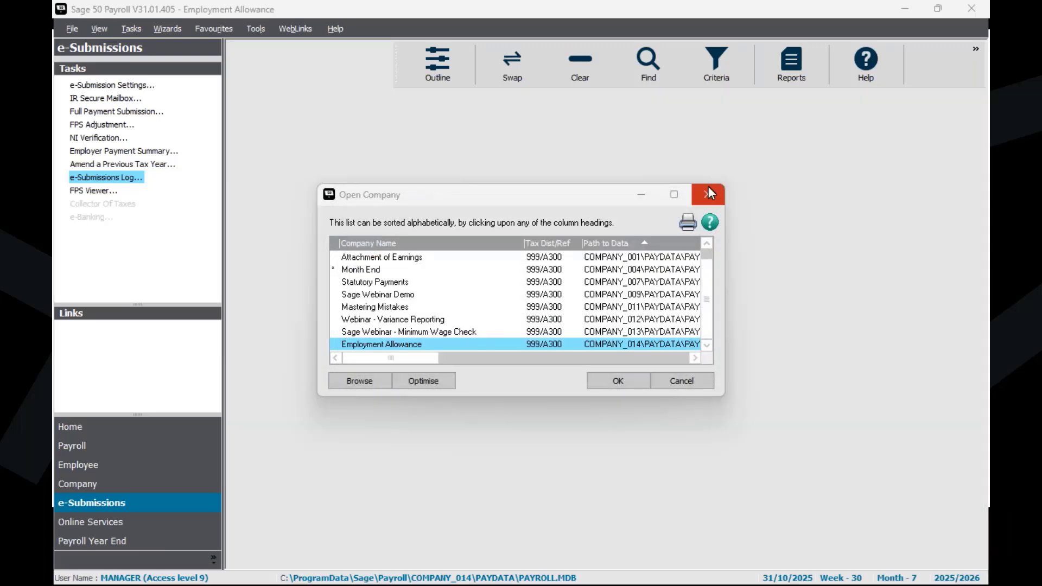
Step: Dismiss the company list, the Payroll Advice Centre message and the reminders, and show the Payroll tasks
{"action": "left_click", "coordinate": [709, 191]}
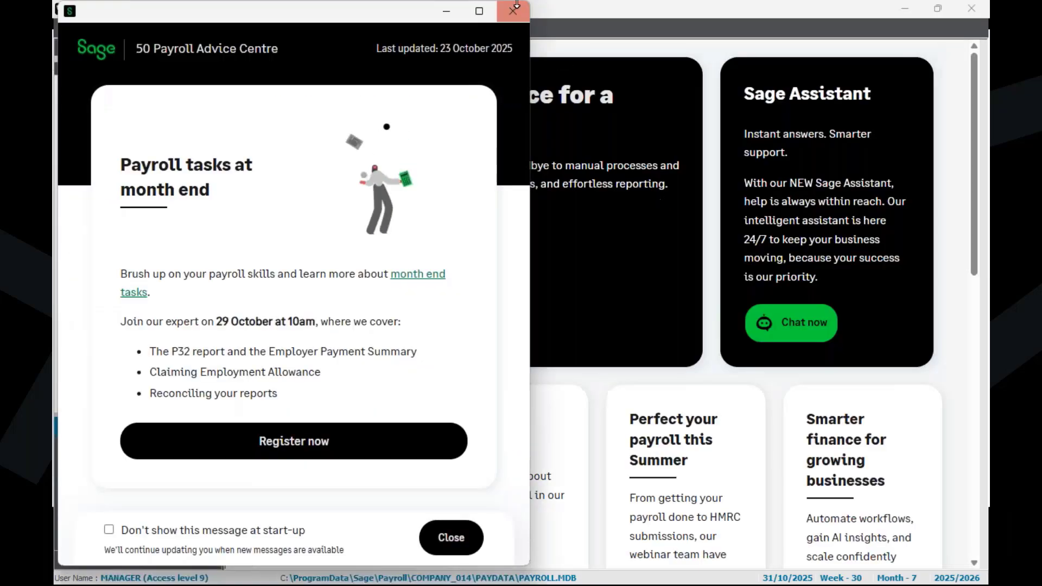
{"action": "left_click", "coordinate": [513, 10]}
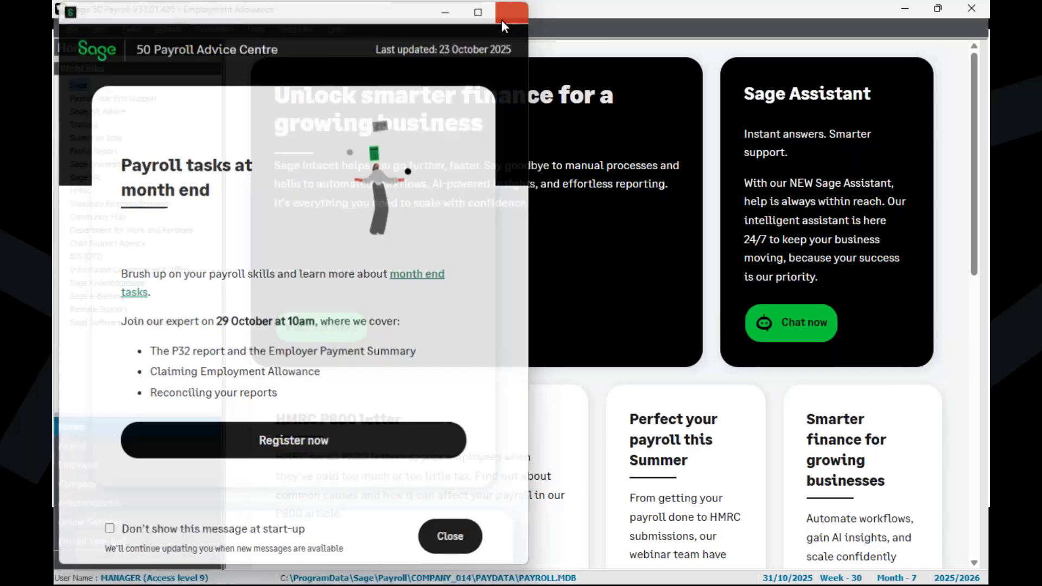
{"action": "left_click", "coordinate": [106, 450]}
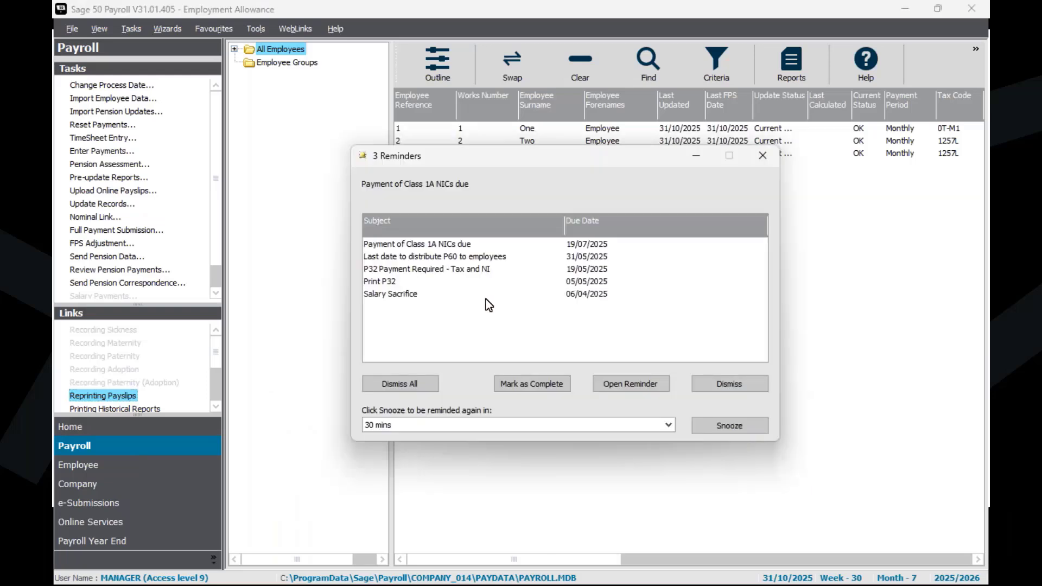
{"action": "left_click", "coordinate": [764, 157]}
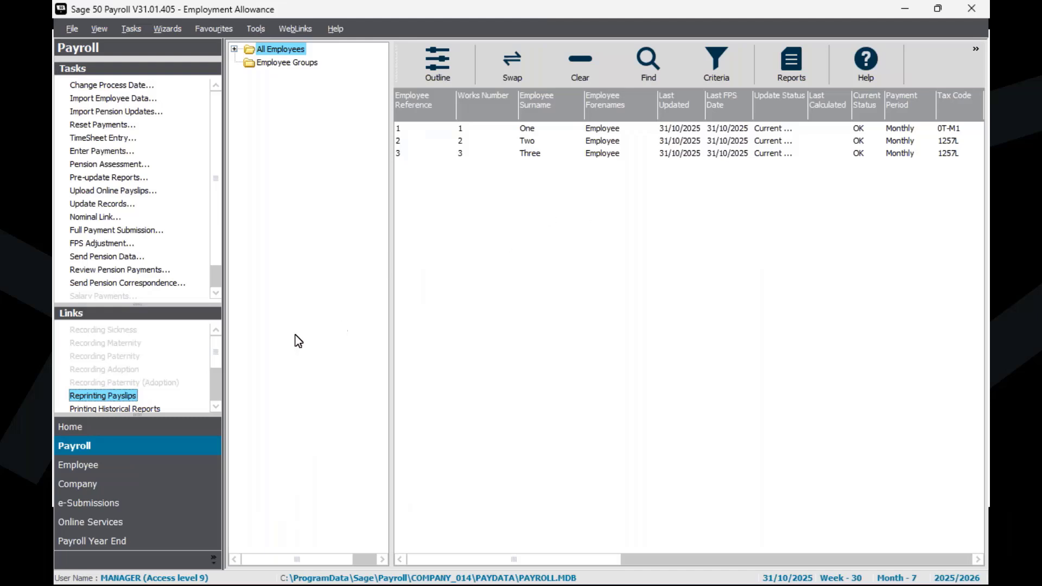
Step: Start an Employment Allowance application from the company settings with State Aid set to Not Applicable
{"action": "left_click", "coordinate": [147, 489]}
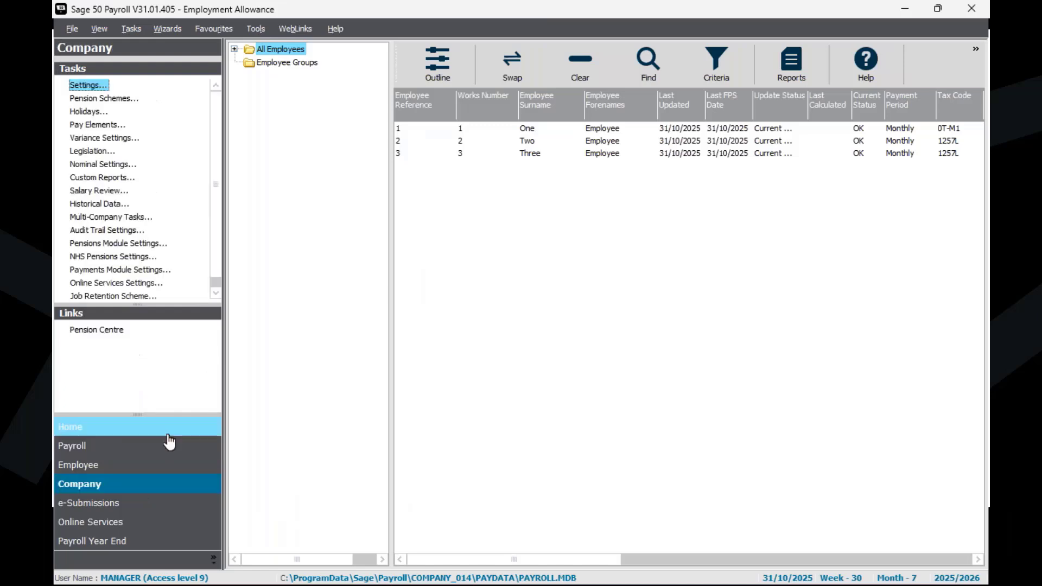
{"action": "left_click", "coordinate": [89, 87]}
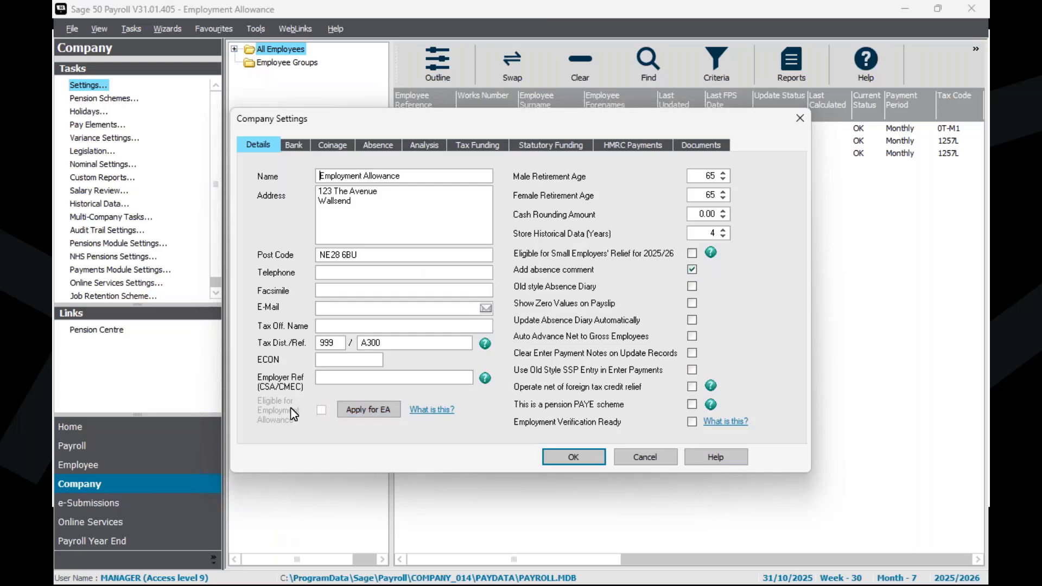
{"action": "left_click", "coordinate": [358, 411]}
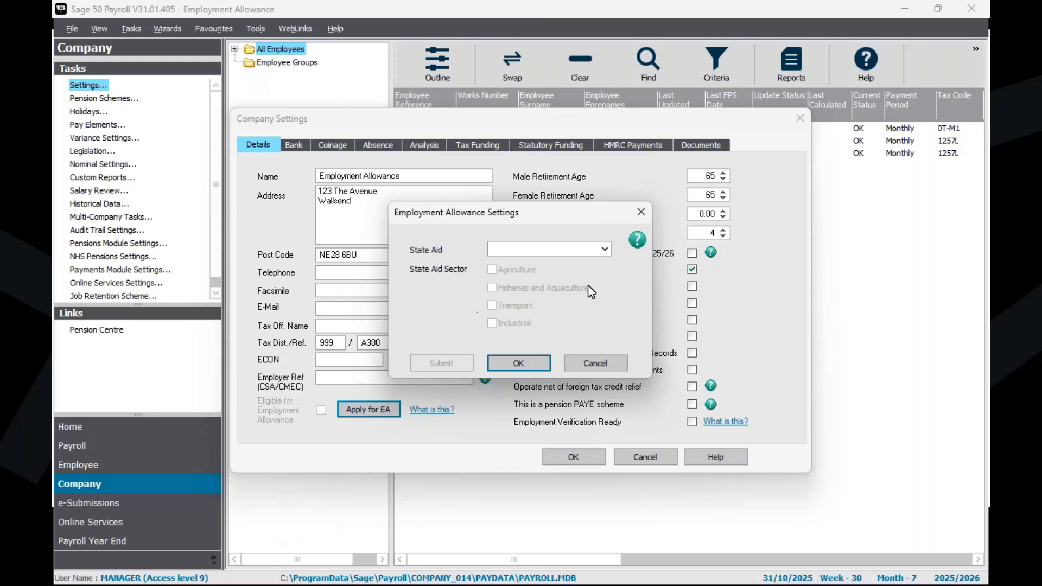
{"action": "left_click", "coordinate": [560, 253]}
{"action": "left_click", "coordinate": [549, 268]}
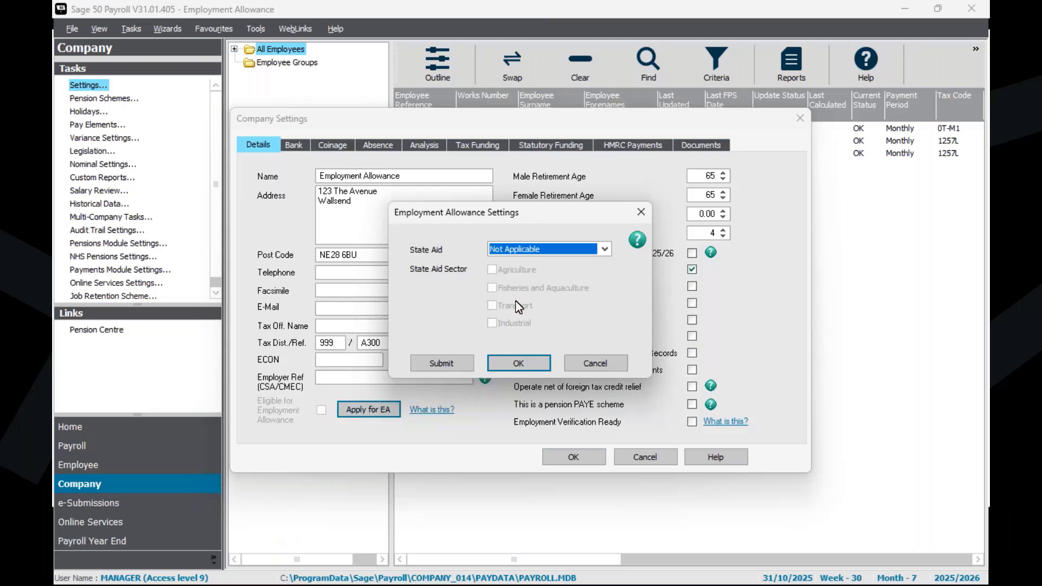
Step: Submit the Employment Allowance claim through the Employer Payment Summary, acknowledging the non-receipt warning and checking that Employment Allowance is Yes
{"action": "left_click", "coordinate": [454, 363]}
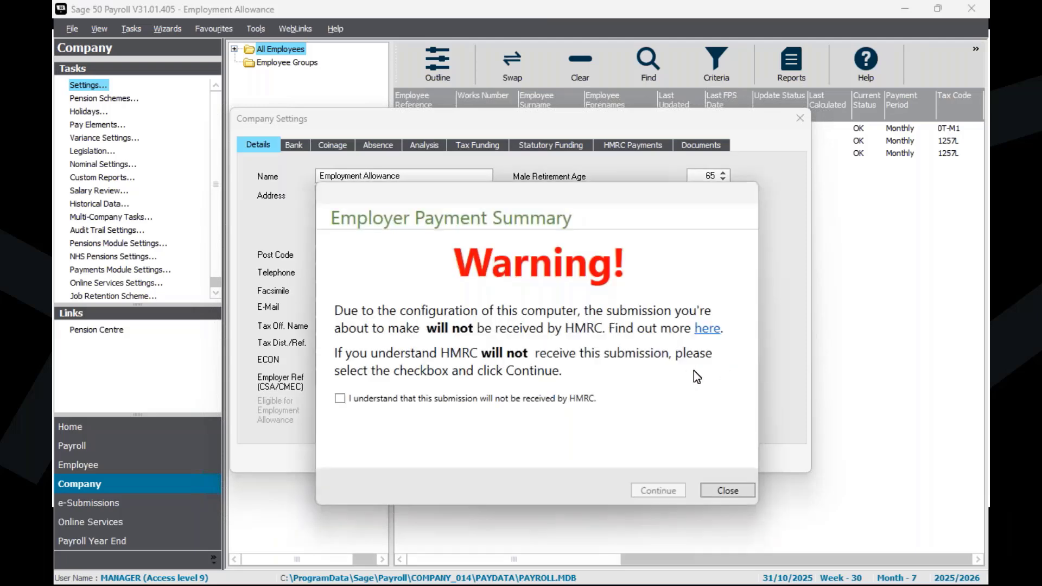
{"action": "left_click", "coordinate": [401, 402]}
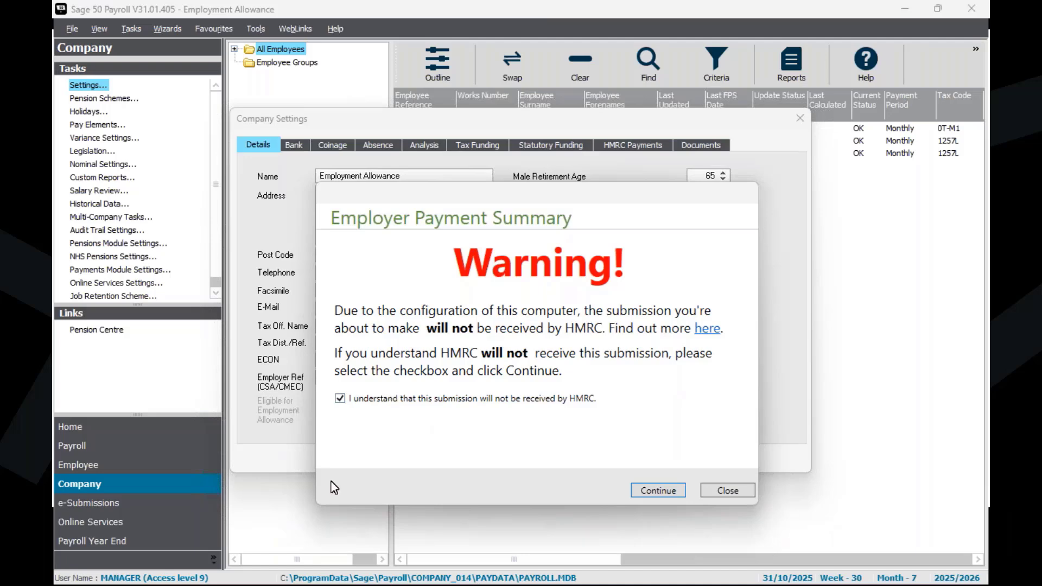
{"action": "left_click", "coordinate": [655, 491]}
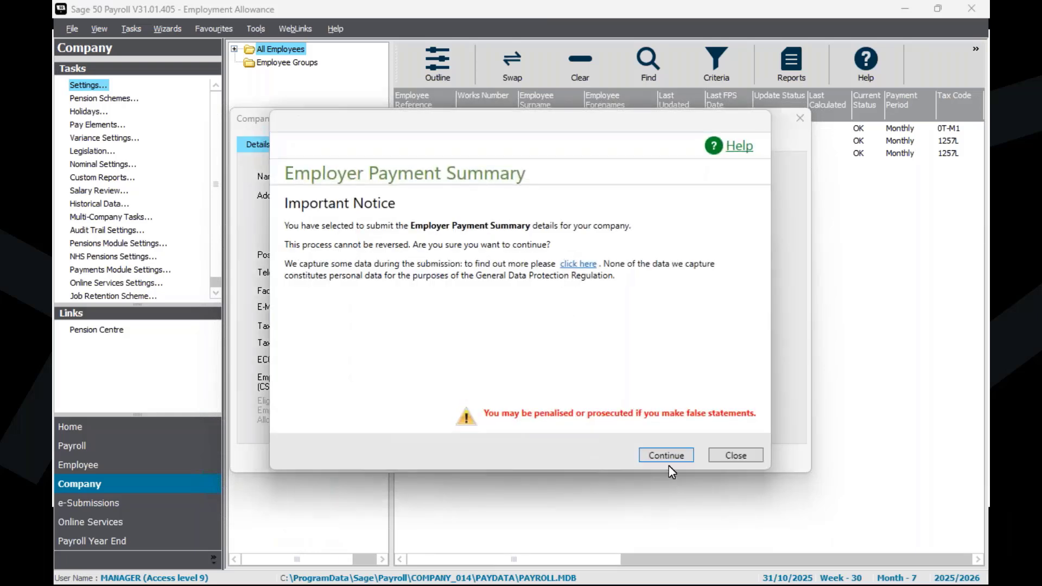
{"action": "left_click", "coordinate": [668, 461]}
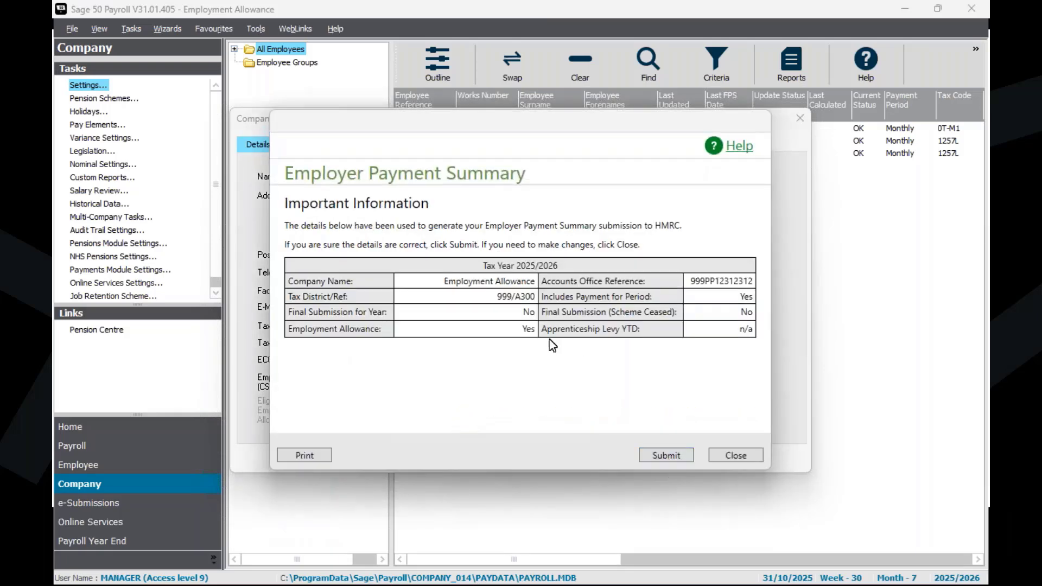
{"action": "left_click_drag", "start_coordinate": [537, 330], "coordinate": [503, 335]}
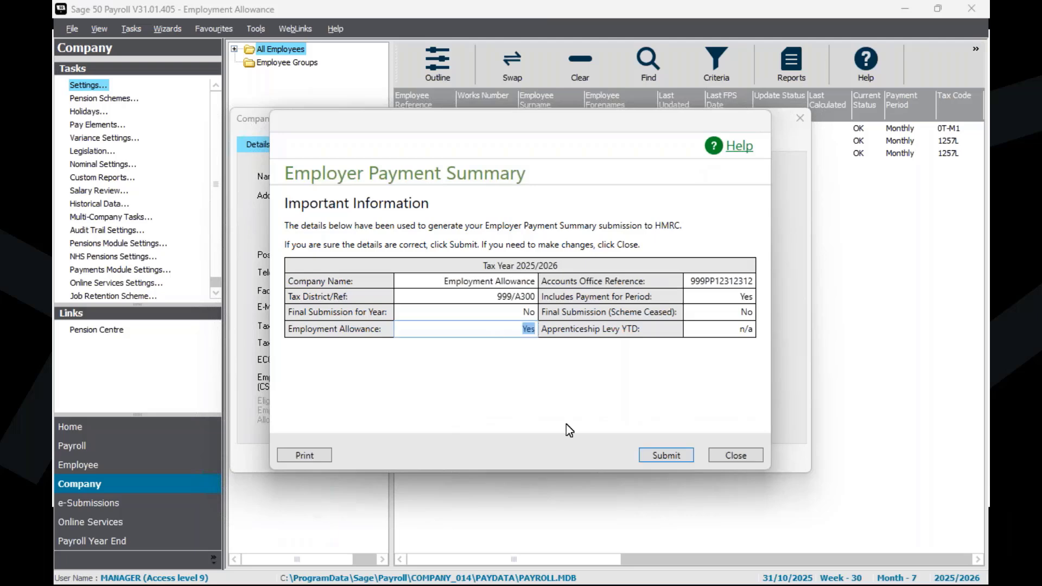
{"action": "left_click", "coordinate": [679, 458]}
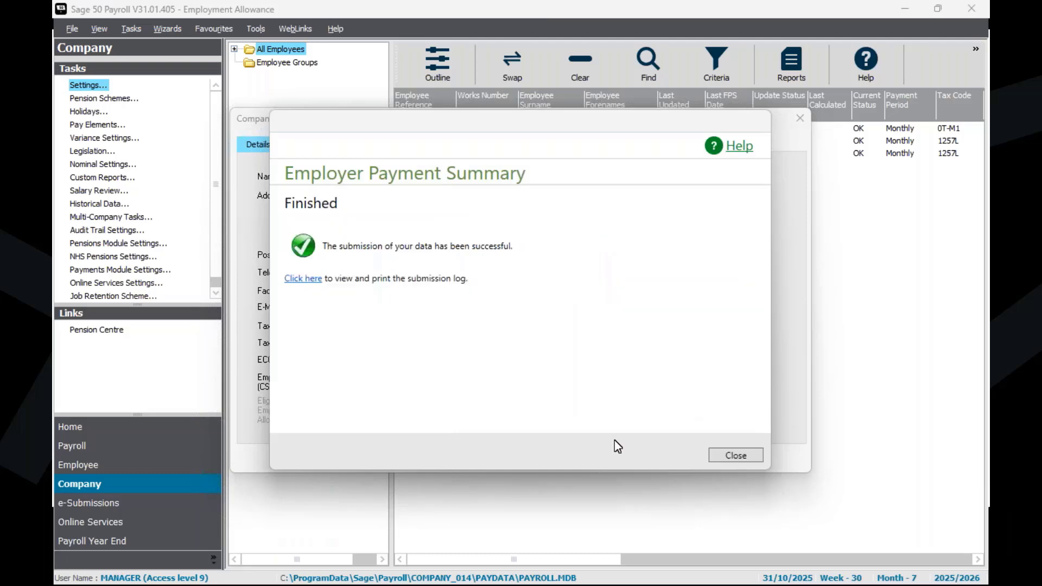
{"action": "left_click", "coordinate": [730, 456]}
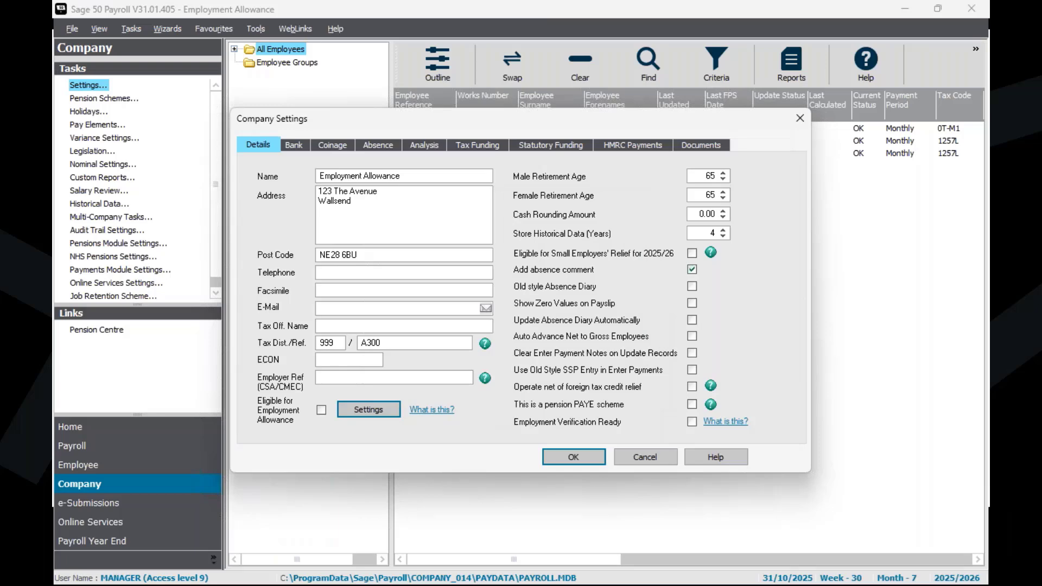
Step: Mark the company as eligible for Employment Allowance and save the company settings
{"action": "left_click", "coordinate": [322, 412]}
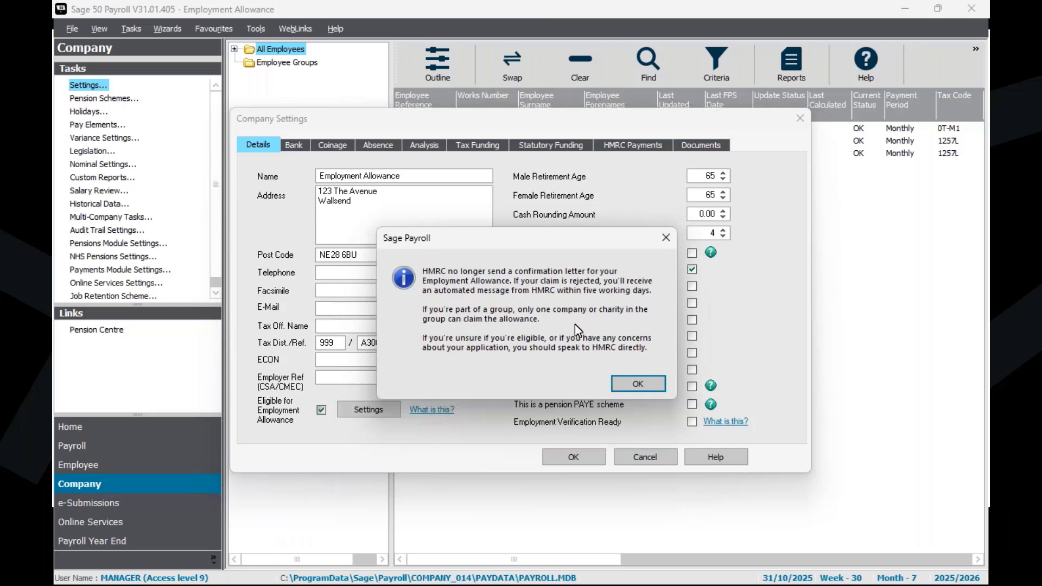
{"action": "left_click", "coordinate": [648, 385]}
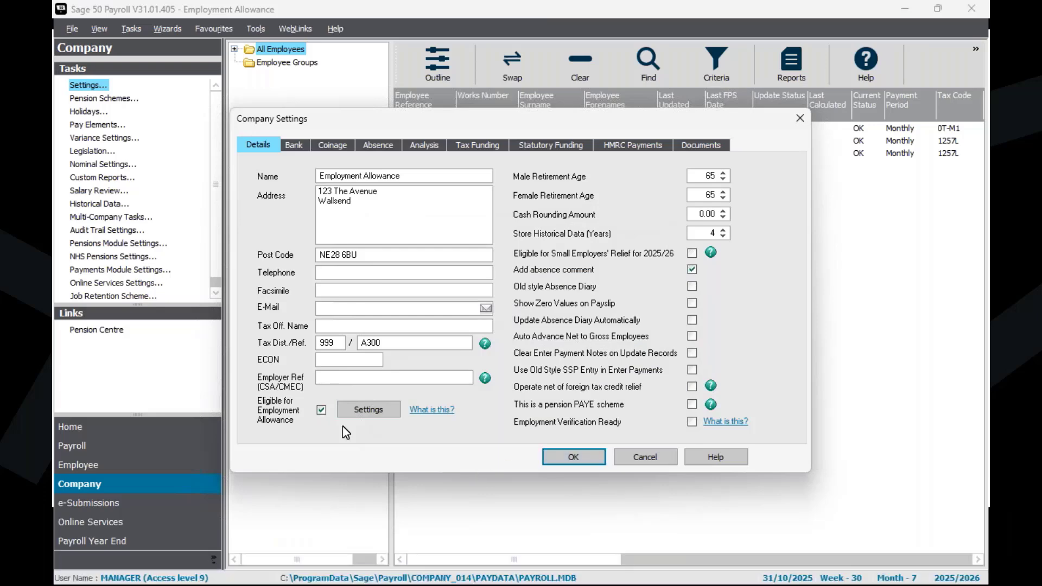
{"action": "left_click", "coordinate": [594, 461]}
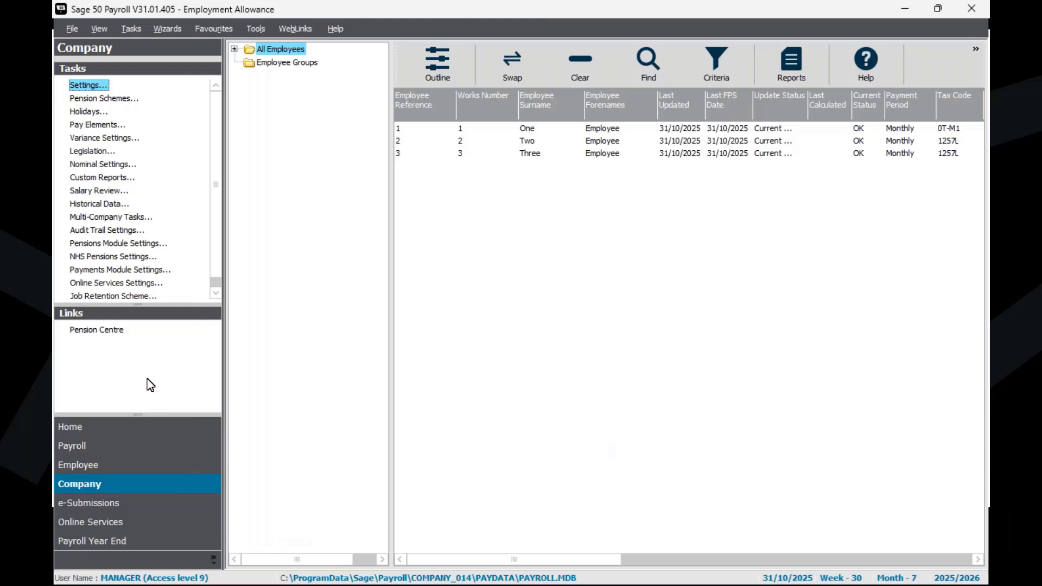
Step: Preview the P32 Employer Payment Record for tax months 1 to 6, check the Employment Allowance line, and close the preview
{"action": "left_click", "coordinate": [75, 450]}
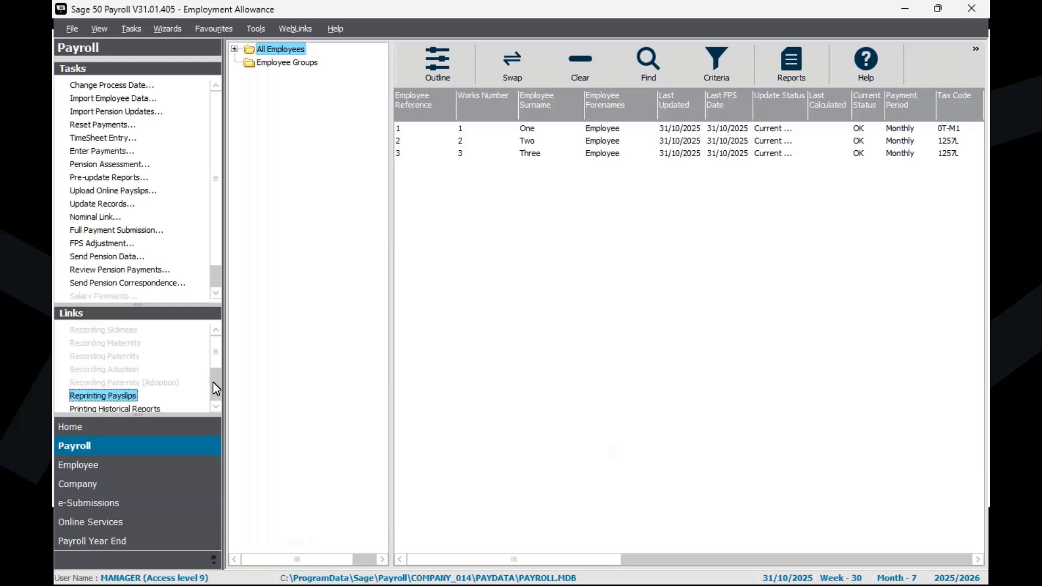
{"action": "left_click", "coordinate": [90, 359]}
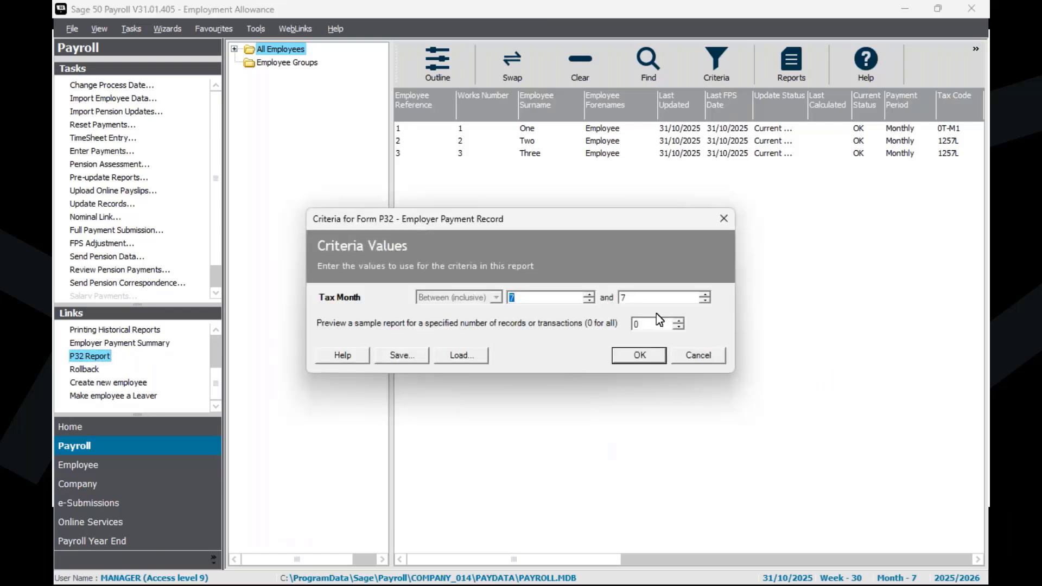
{"action": "type", "text": "1"}
{"action": "double_click", "coordinate": [643, 298]}
{"action": "key", "text": "BackSpace"}
{"action": "type", "text": "6"}
{"action": "left_click", "coordinate": [652, 356]}
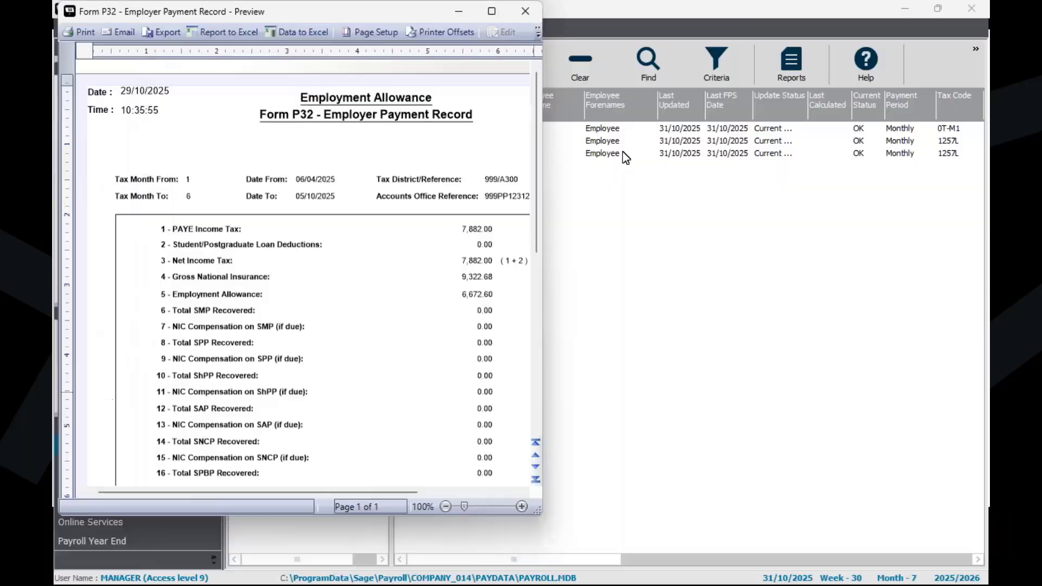
{"action": "left_click", "coordinate": [493, 12]}
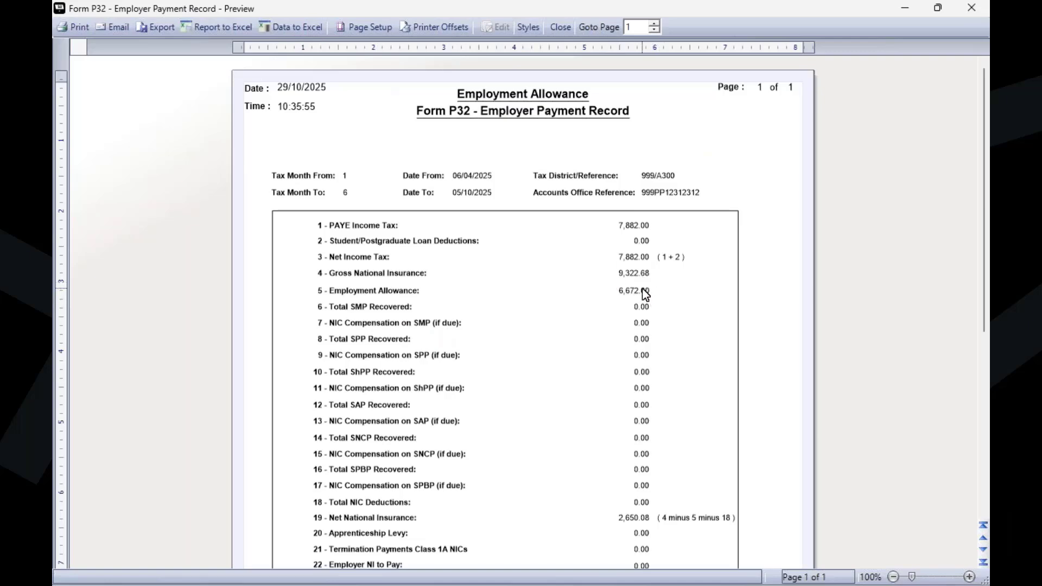
{"action": "left_click", "coordinate": [969, 7]}
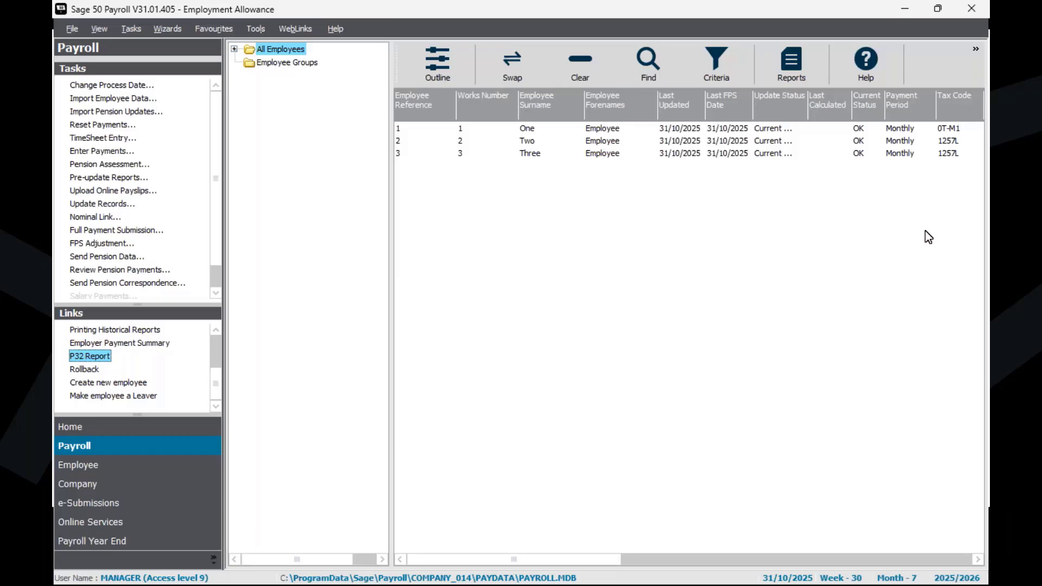
Step: Review the monthly Employer NI, Employment Allowance and Amount Due values in the company's HMRC payments settings, then close them
{"action": "left_click", "coordinate": [97, 491]}
{"action": "left_click", "coordinate": [88, 85]}
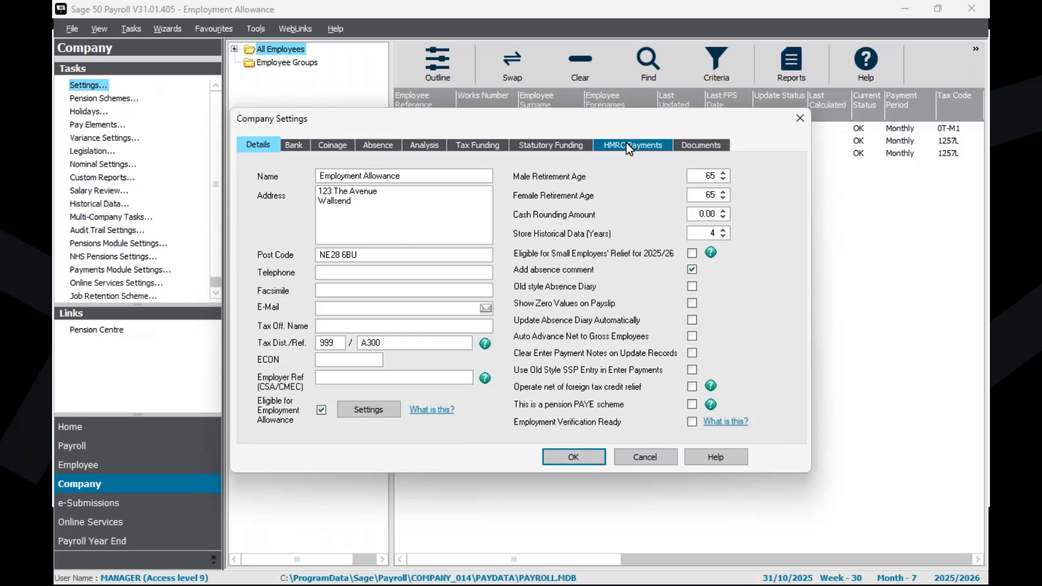
{"action": "left_click", "coordinate": [628, 147]}
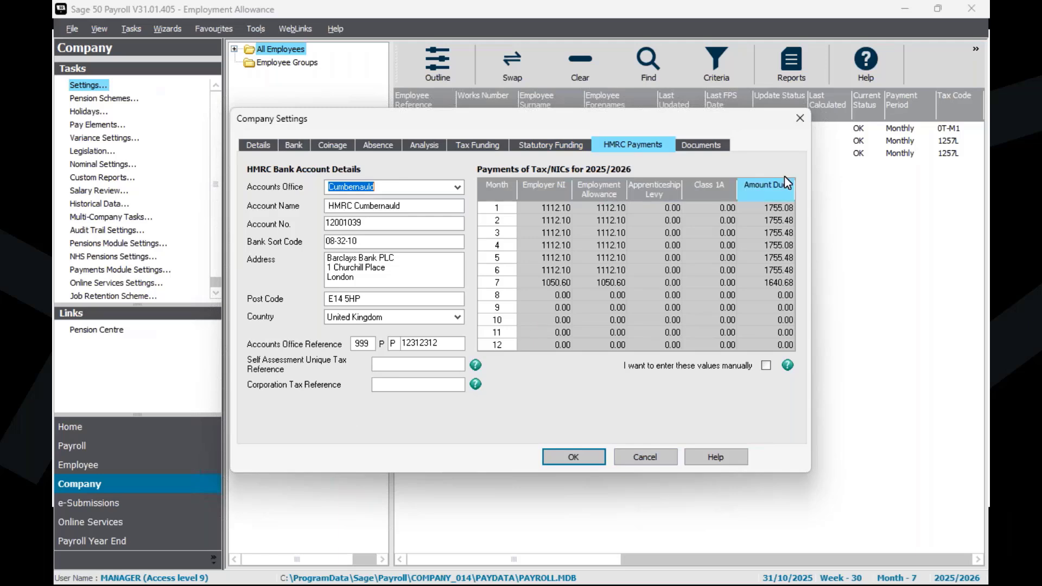
{"action": "left_click", "coordinate": [801, 118]}
{"action": "left_click", "coordinate": [535, 348]}
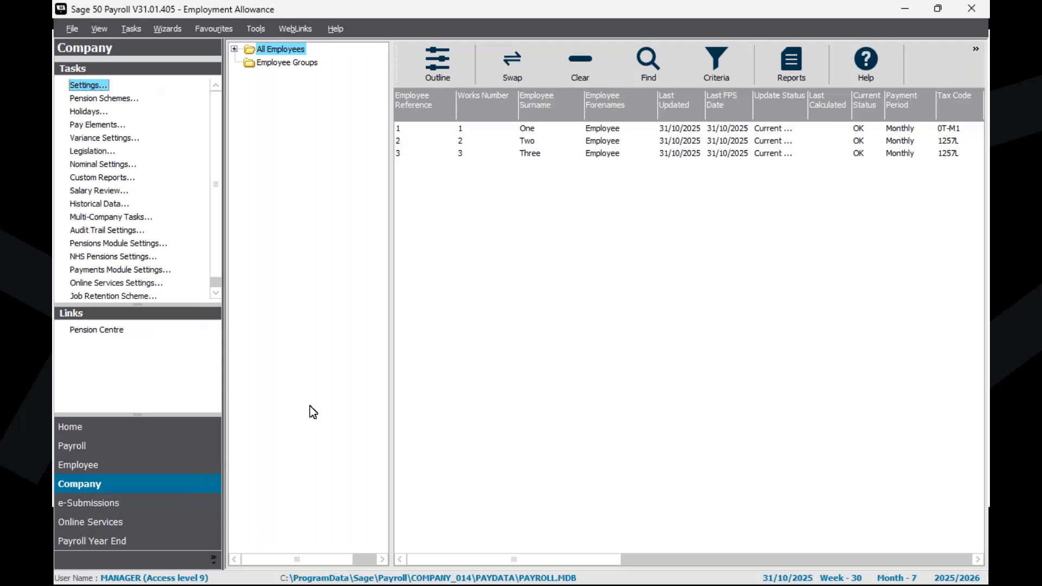
{"action": "left_click", "coordinate": [657, 263]}
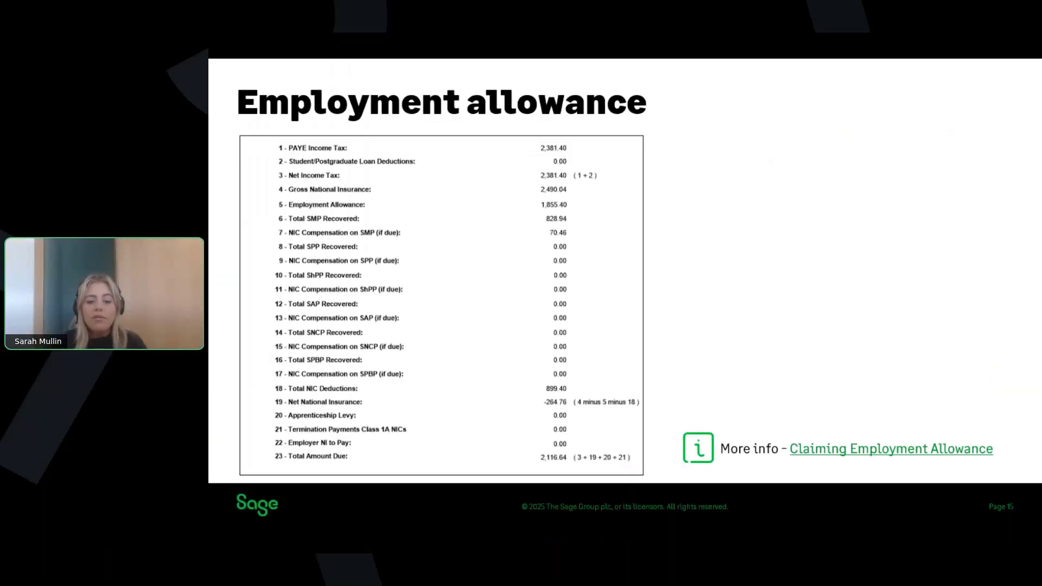
{"action": "key", "text": "Right"}
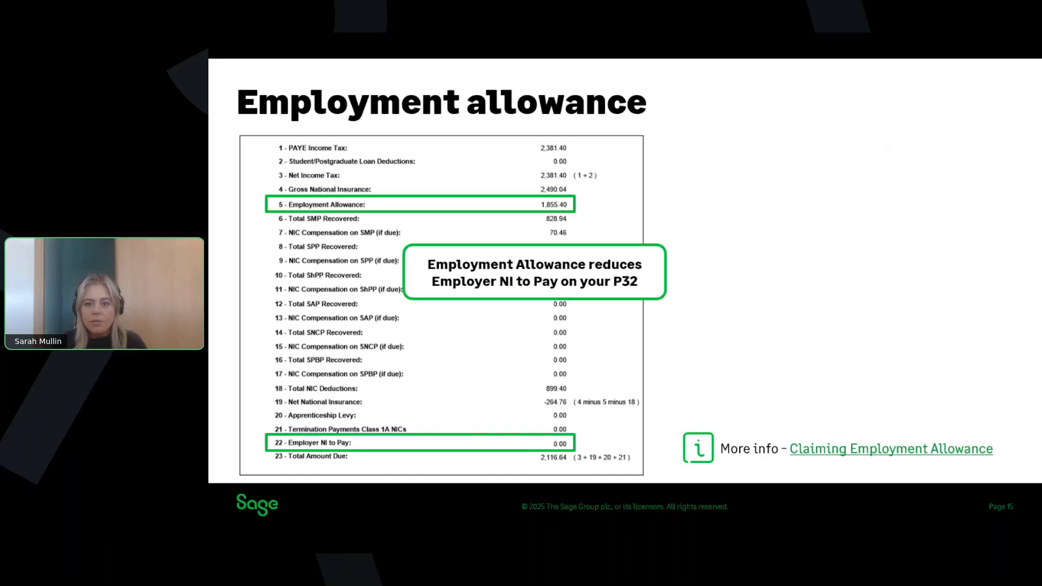